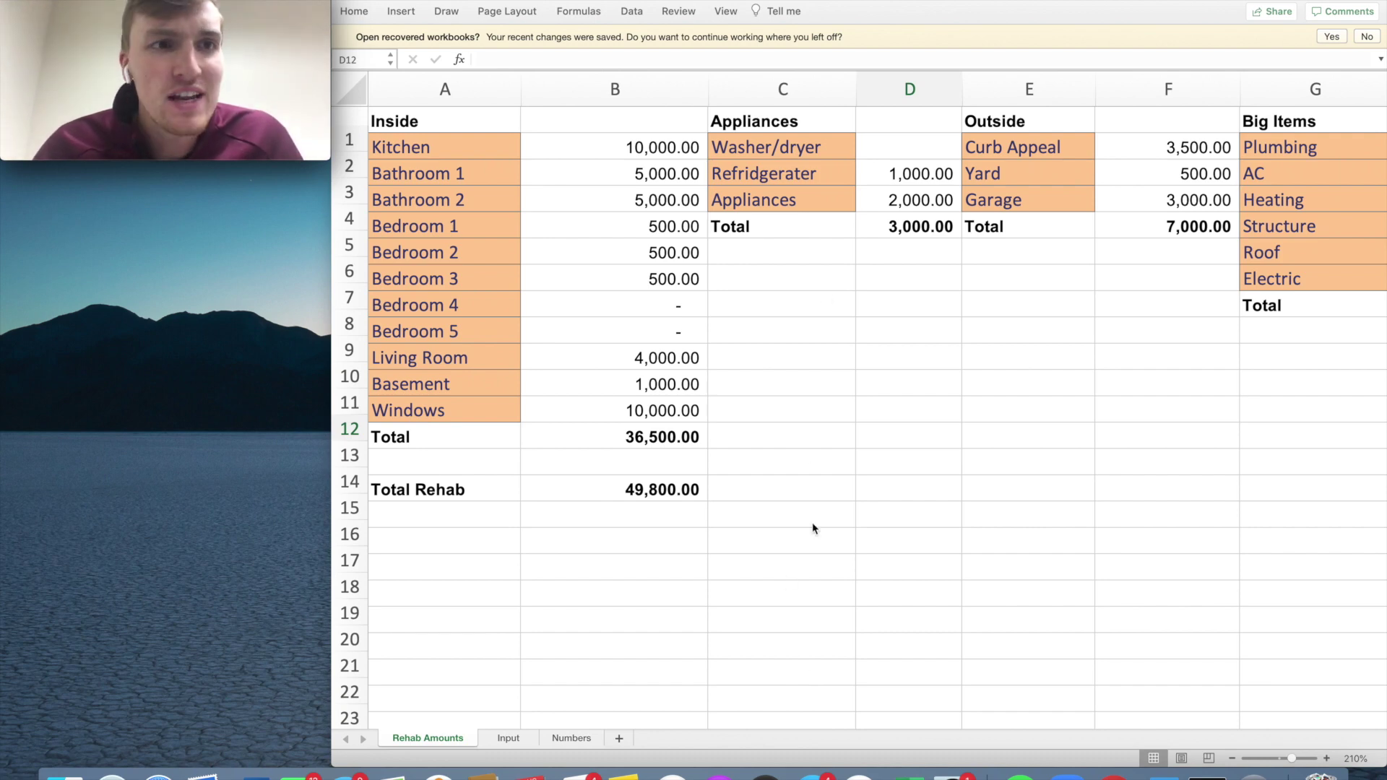
Step: Lower the Bathroom 1 cost from 5,000 to 3,000
scroll(744, 514, right, 1)
scroll(744, 514, left, 1)
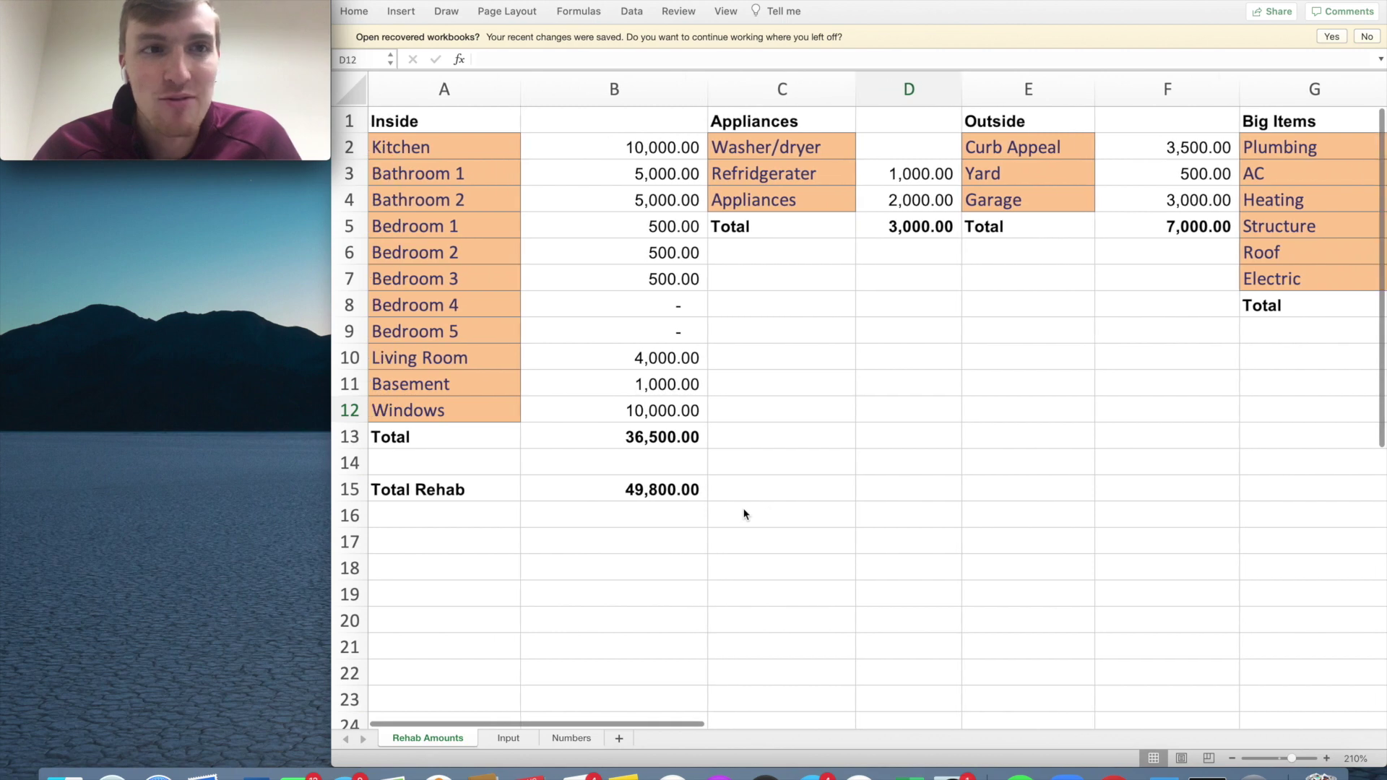
scroll(868, 395, right, 2)
scroll(867, 396, left, 2)
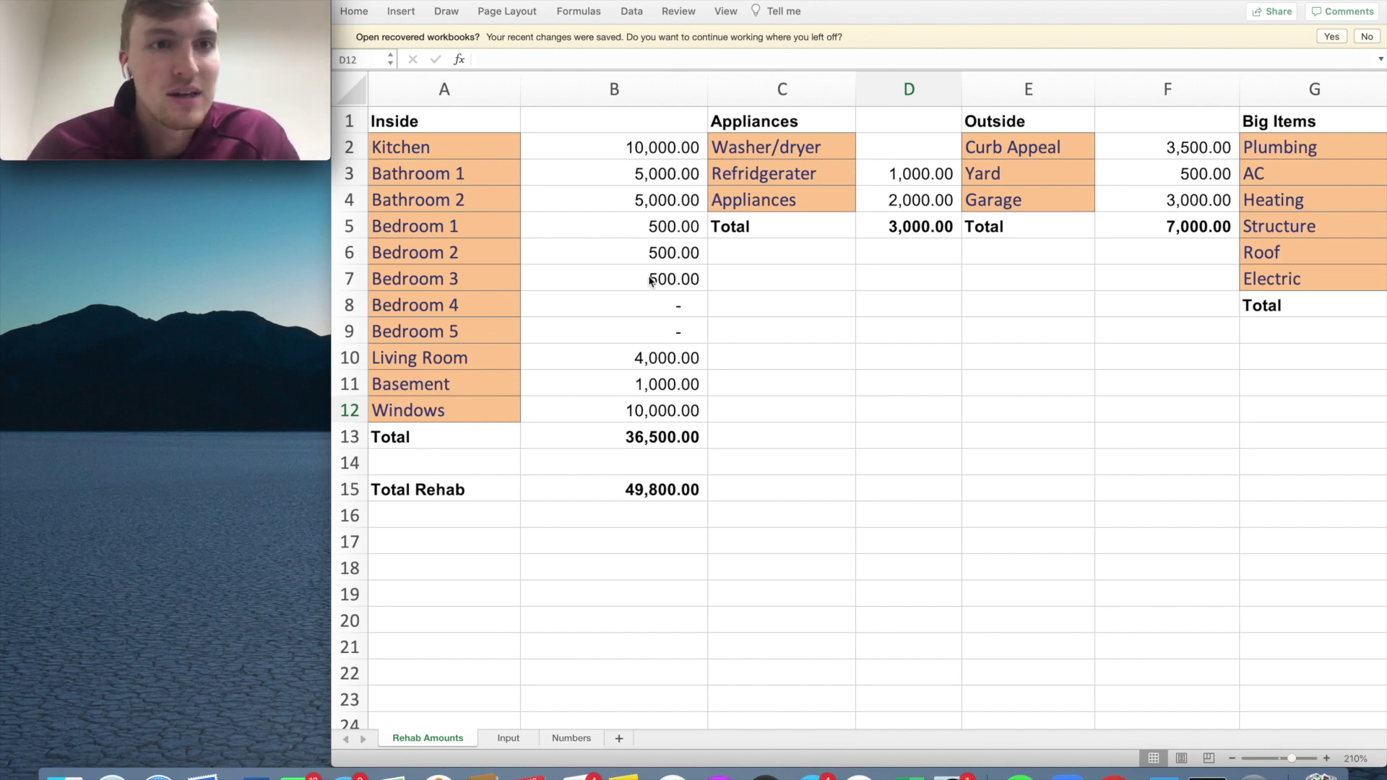
click(659, 152)
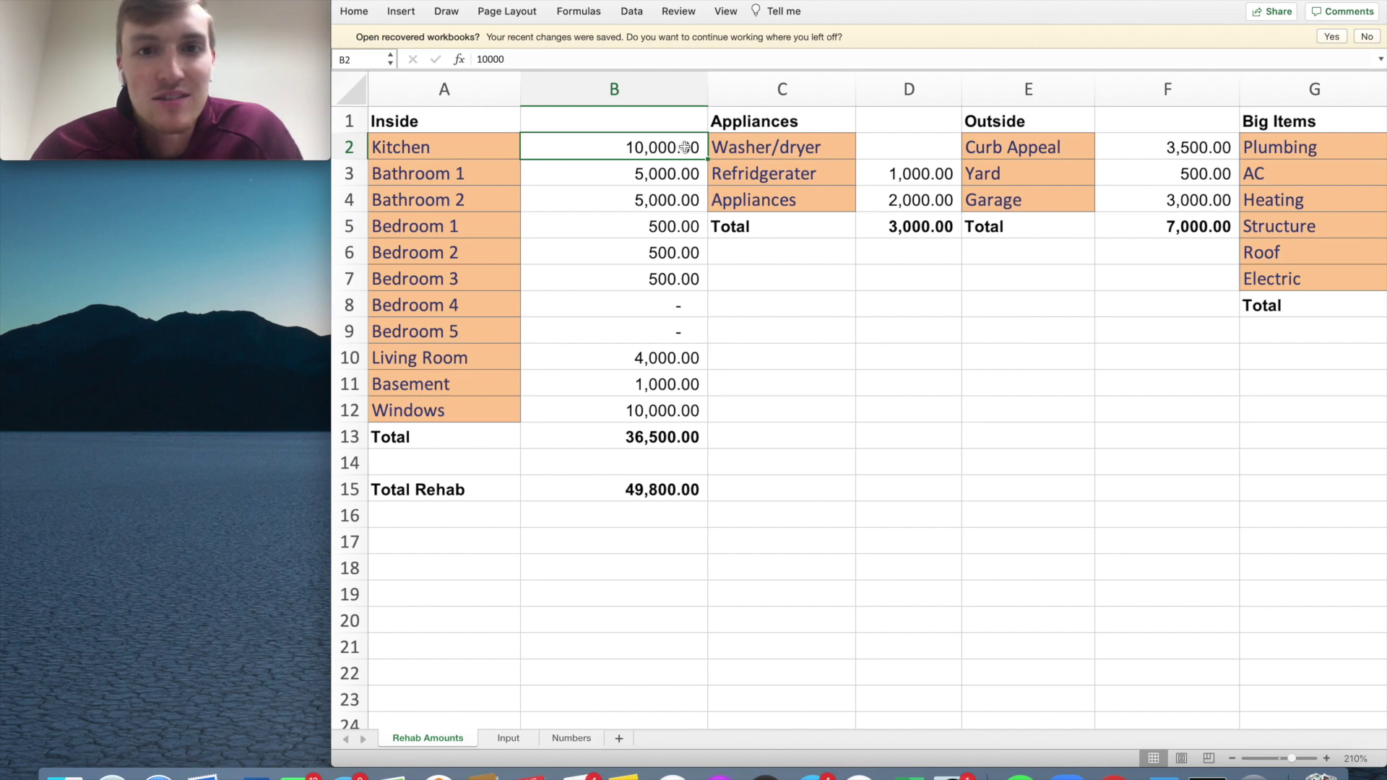
click(676, 173)
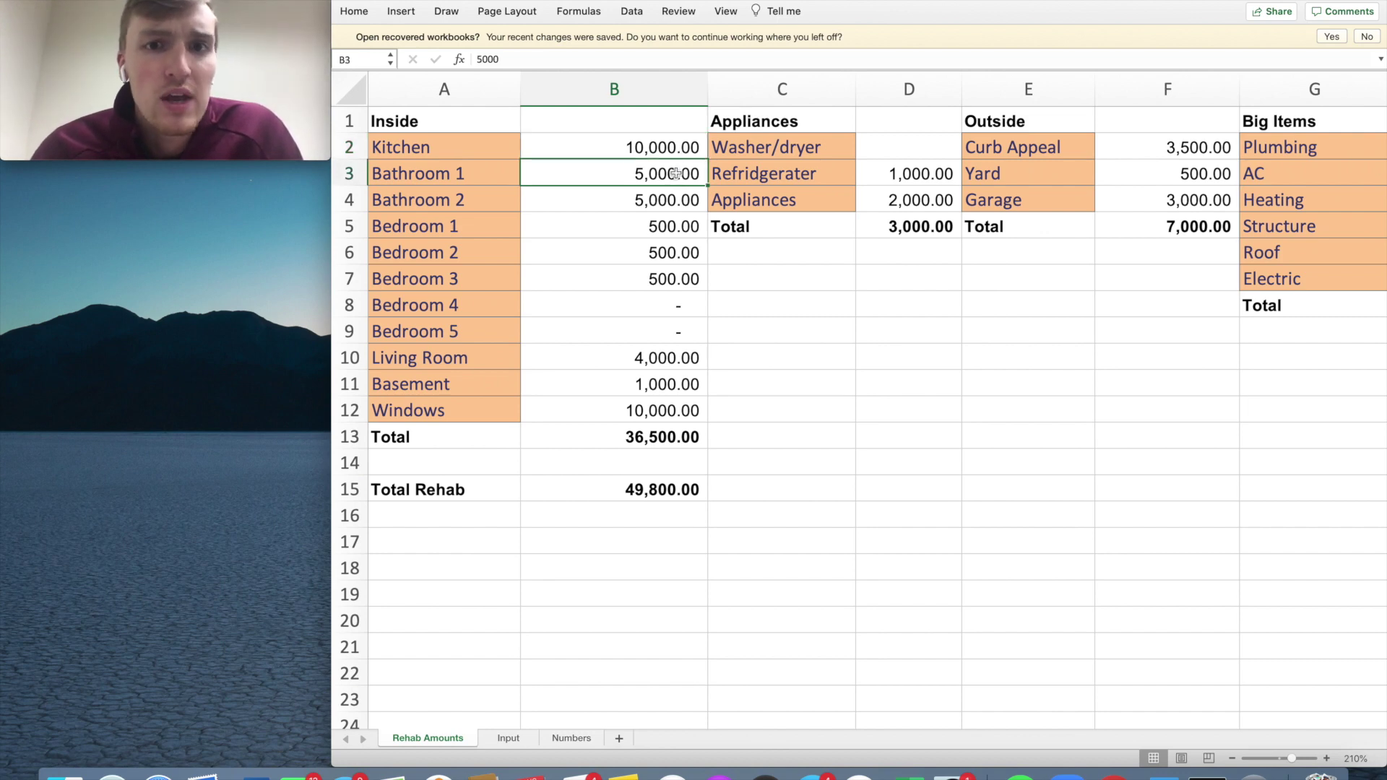
double_click(676, 174)
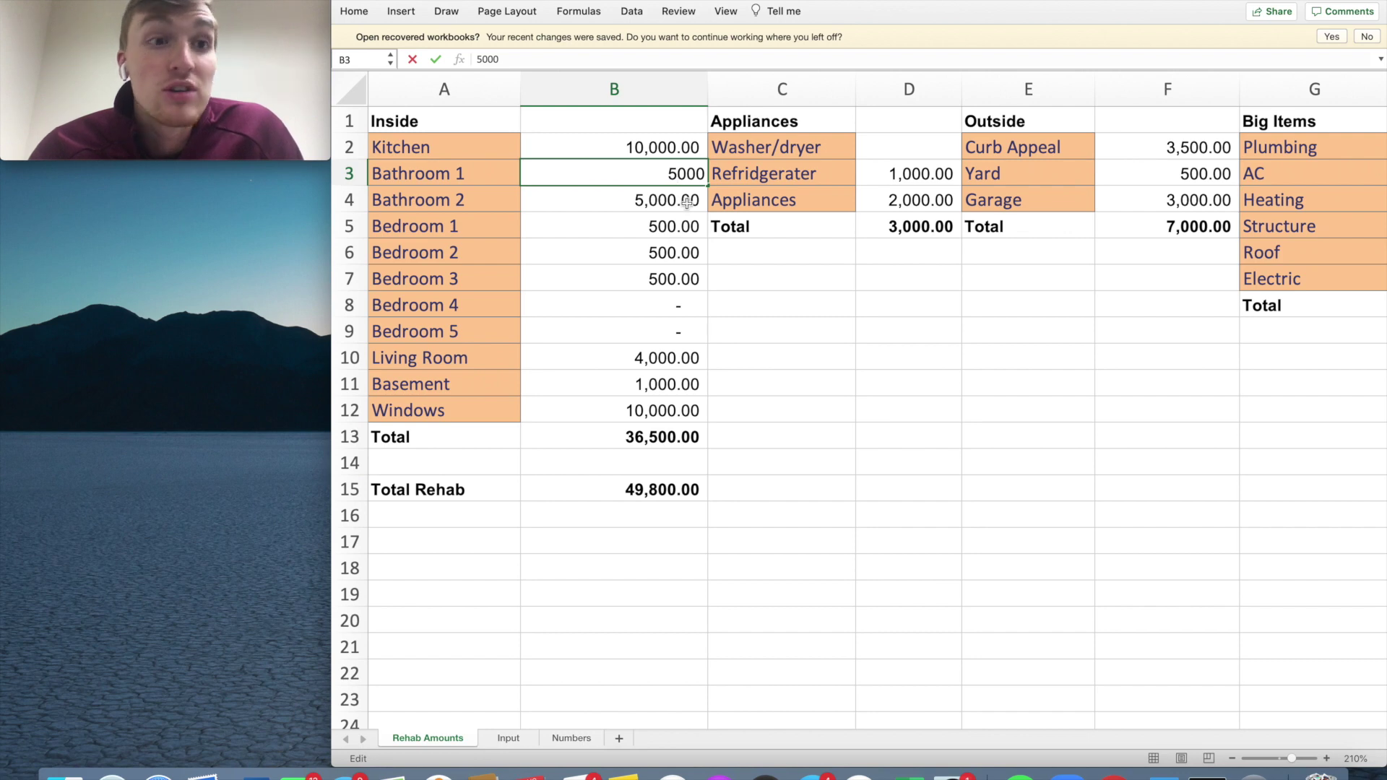
click(726, 251)
key(Down)
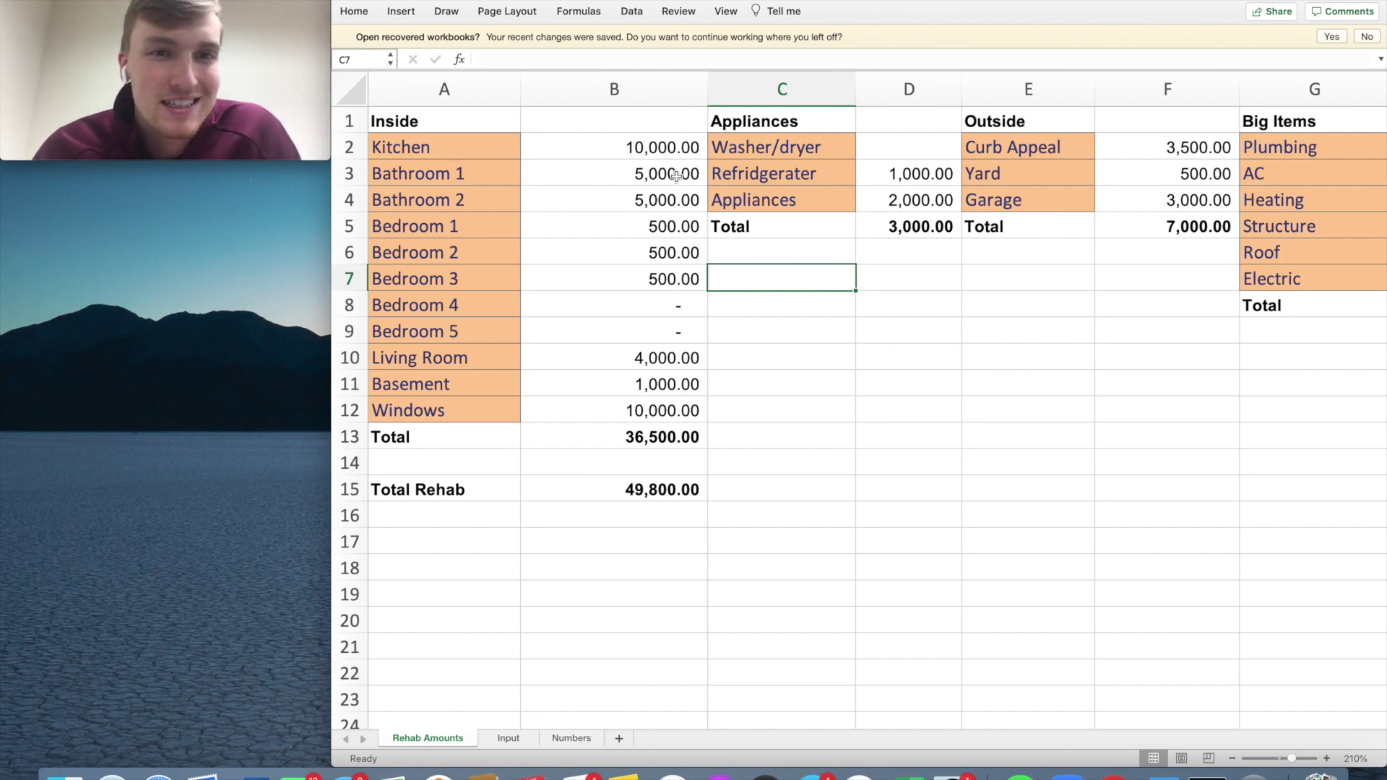
double_click(676, 175)
key(BackSpace)
text(3000)
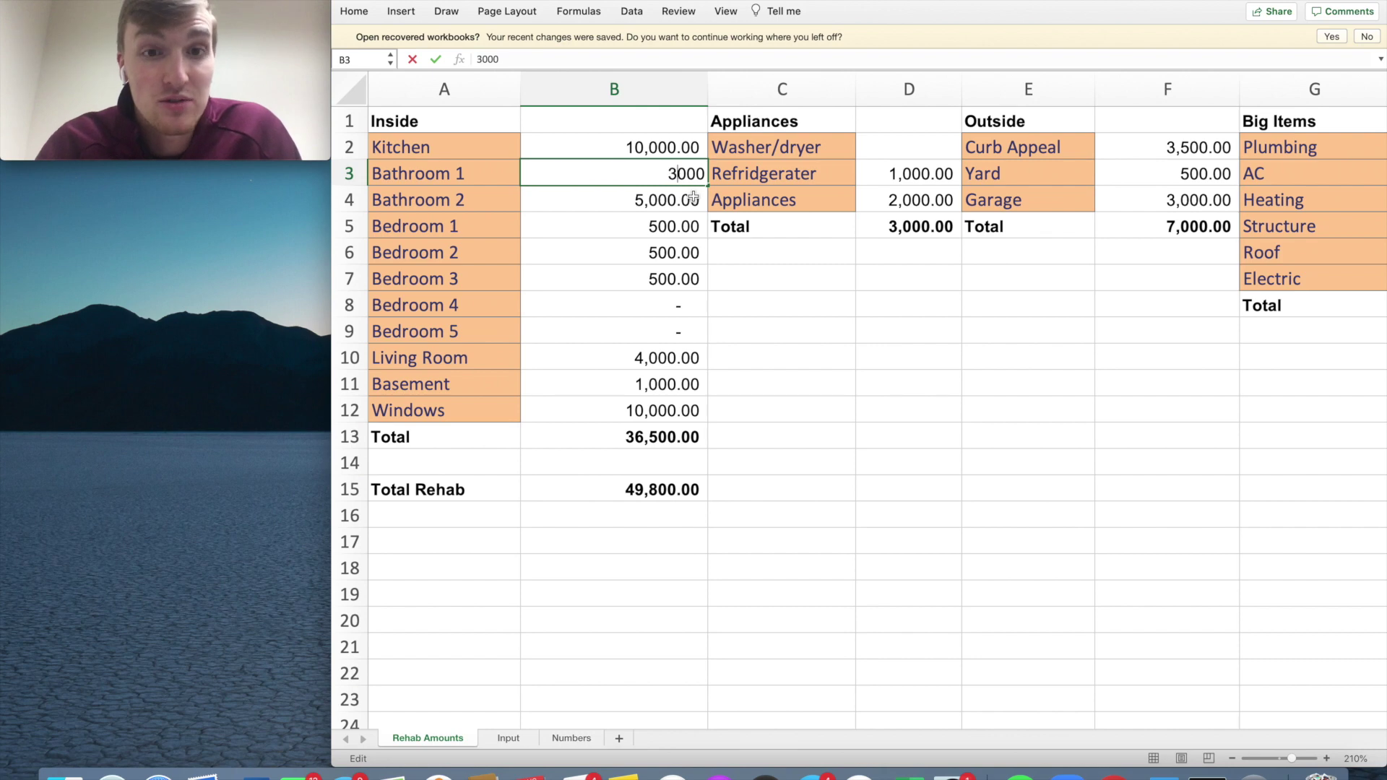
key(Return)
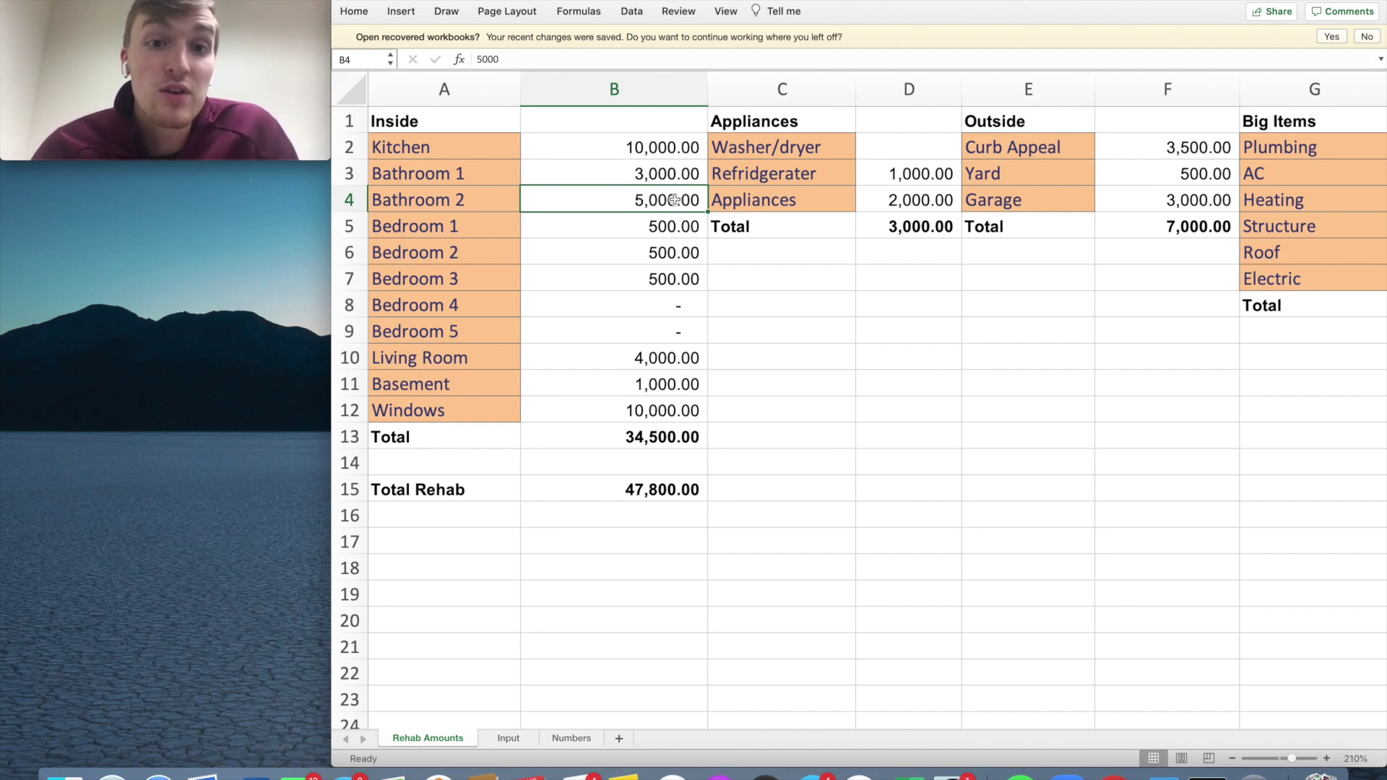
Step: Lower the Bathroom 2 cost from 5,000 to 3,000
double_click(666, 200)
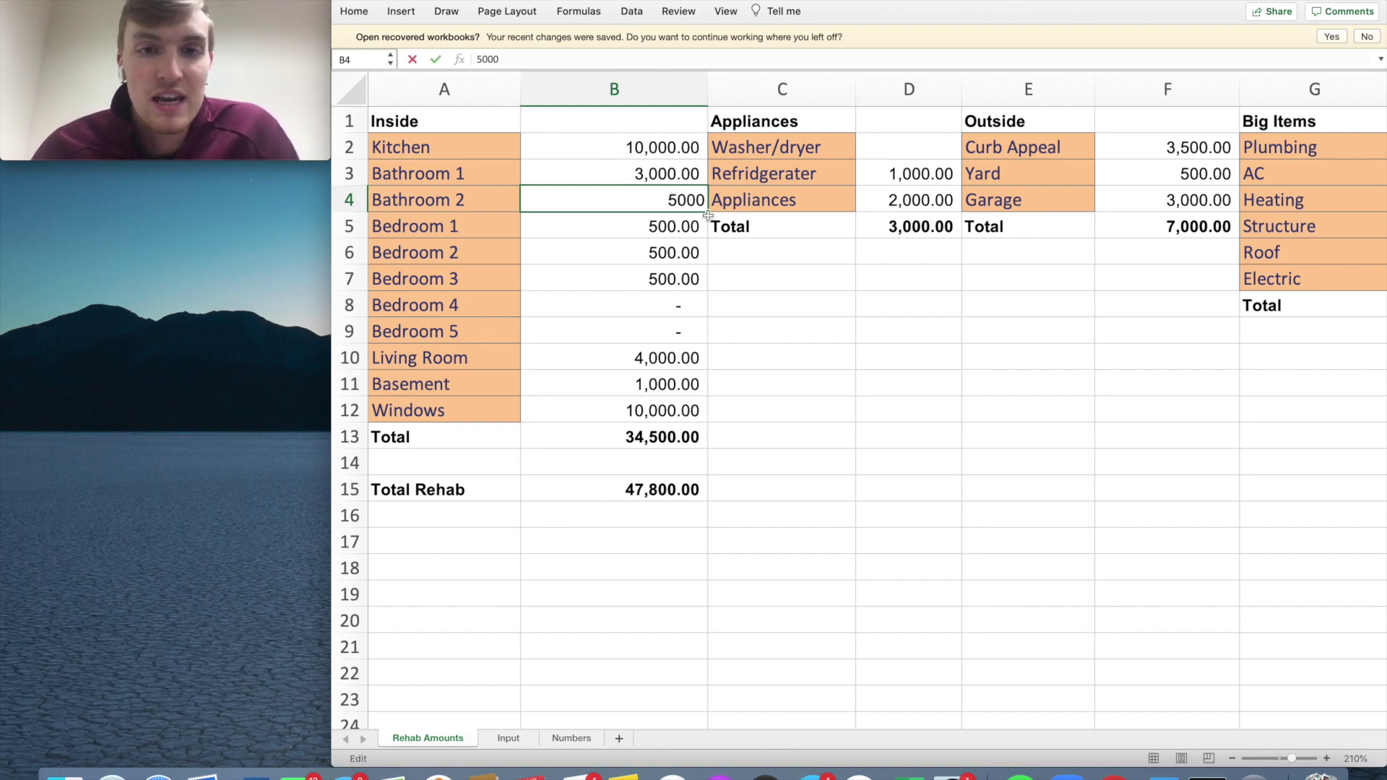
click(677, 201)
key(BackSpace)
text(3)
key(Return)
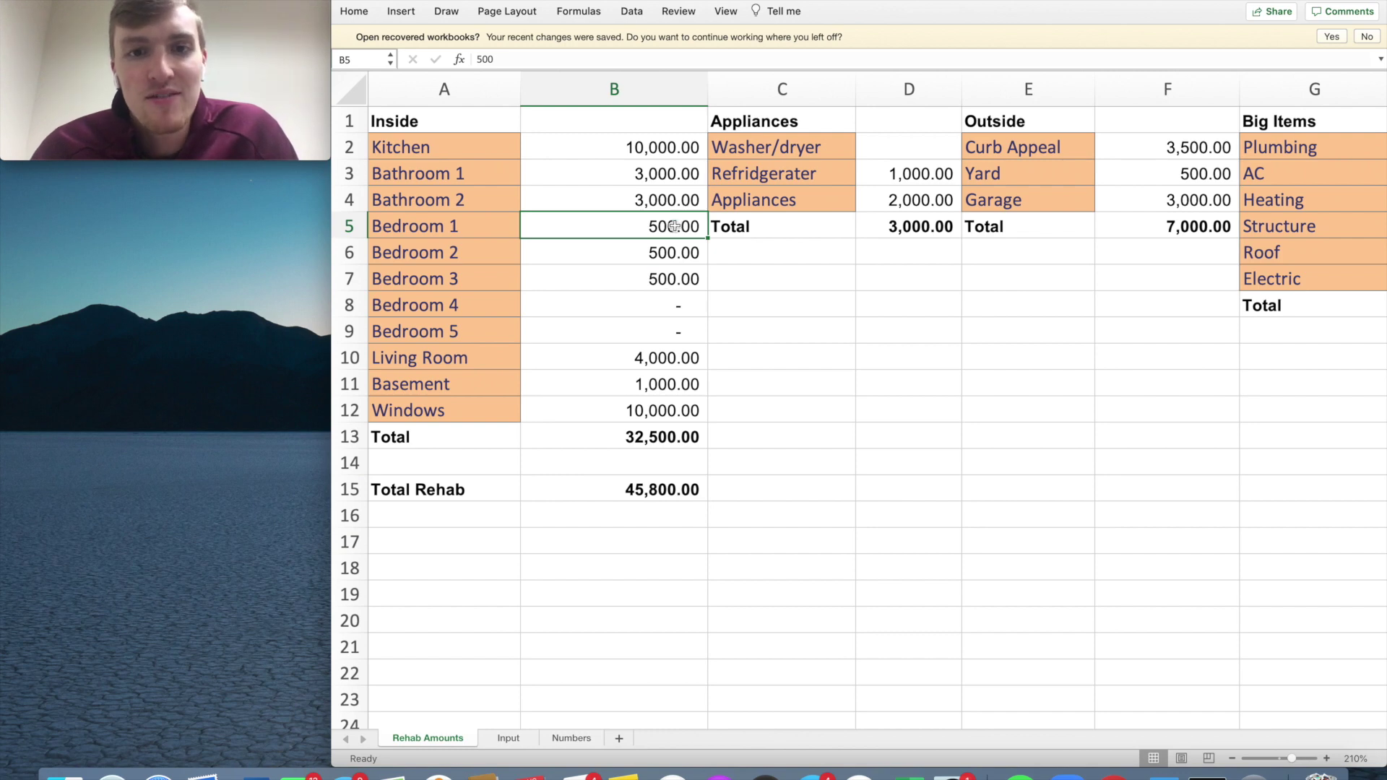
drag(674, 227, 664, 302)
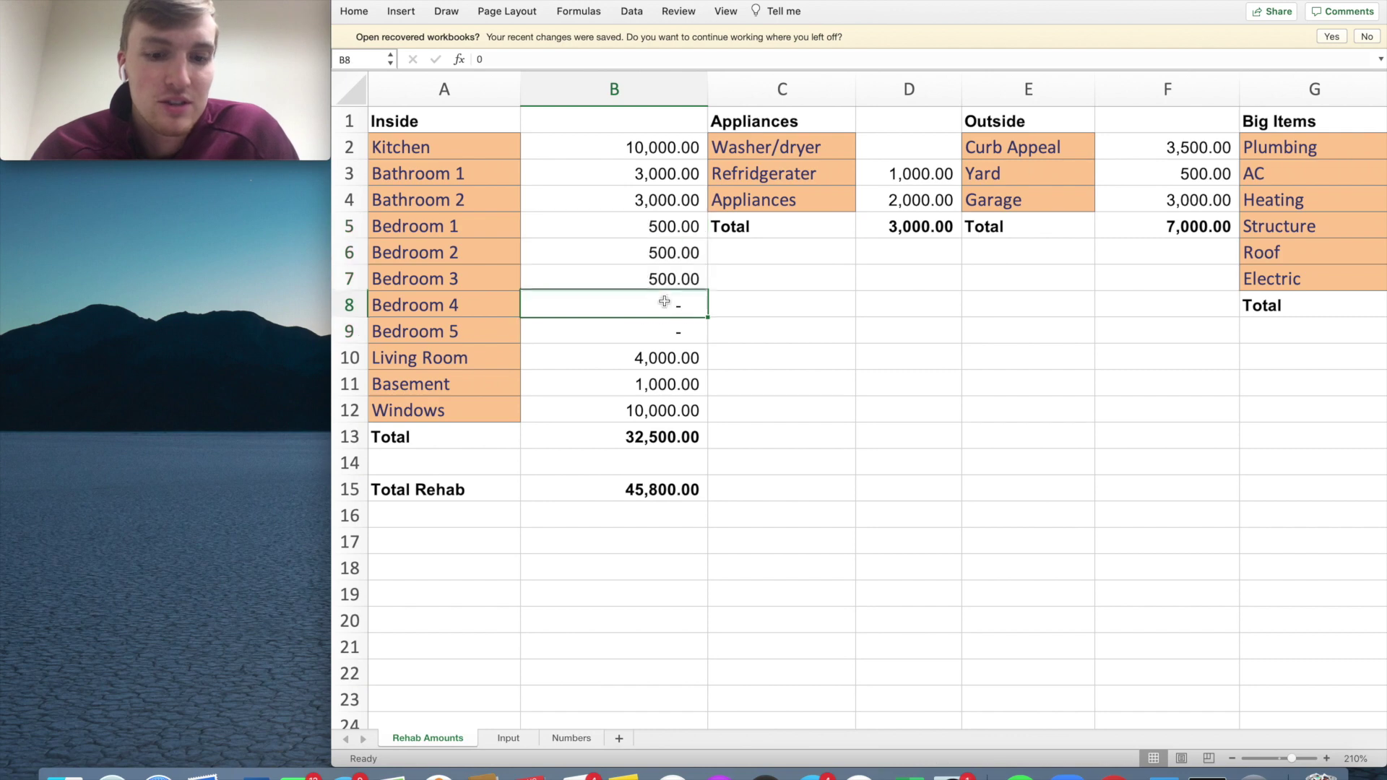
Step: Enter 500 for Bedroom 4, 1,500 for Bedroom 2 and 500 for Living Room
text(500)
key(Return)
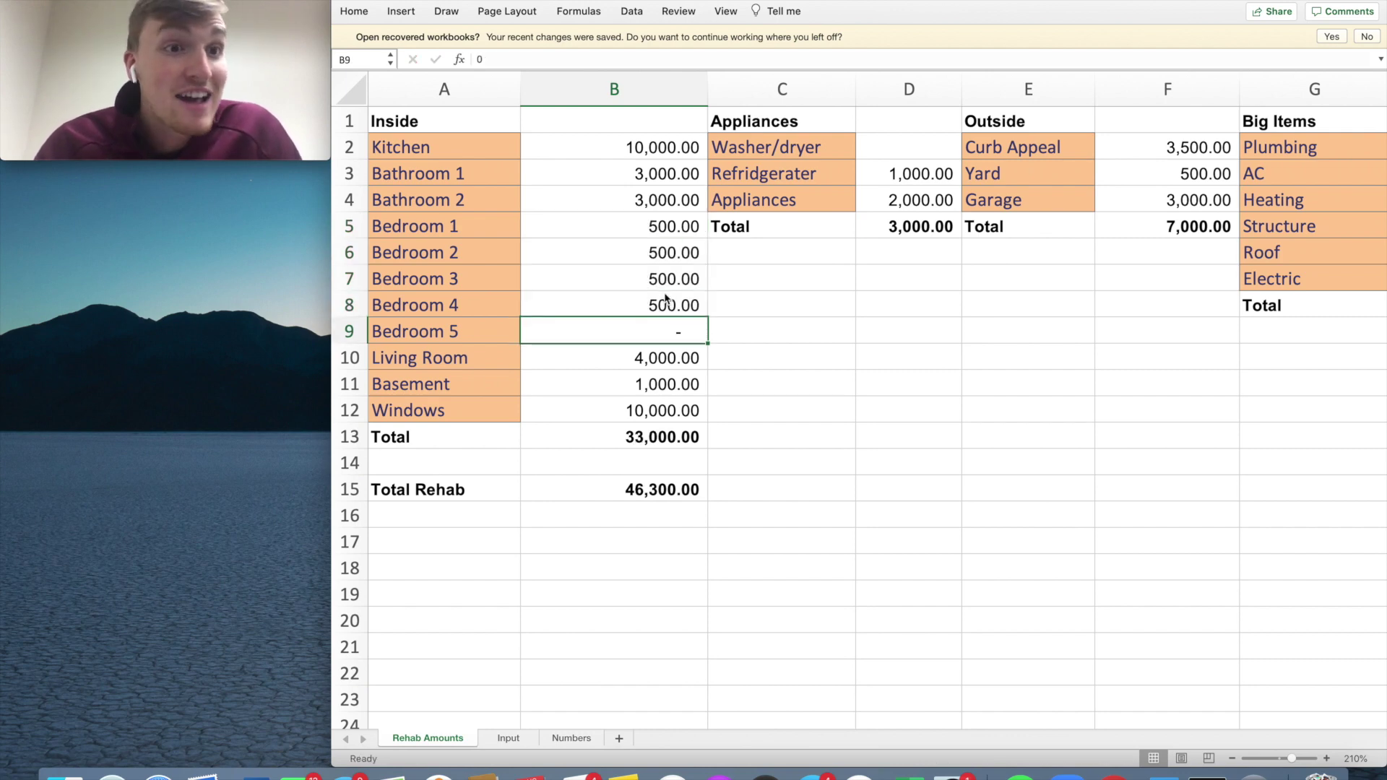
double_click(684, 253)
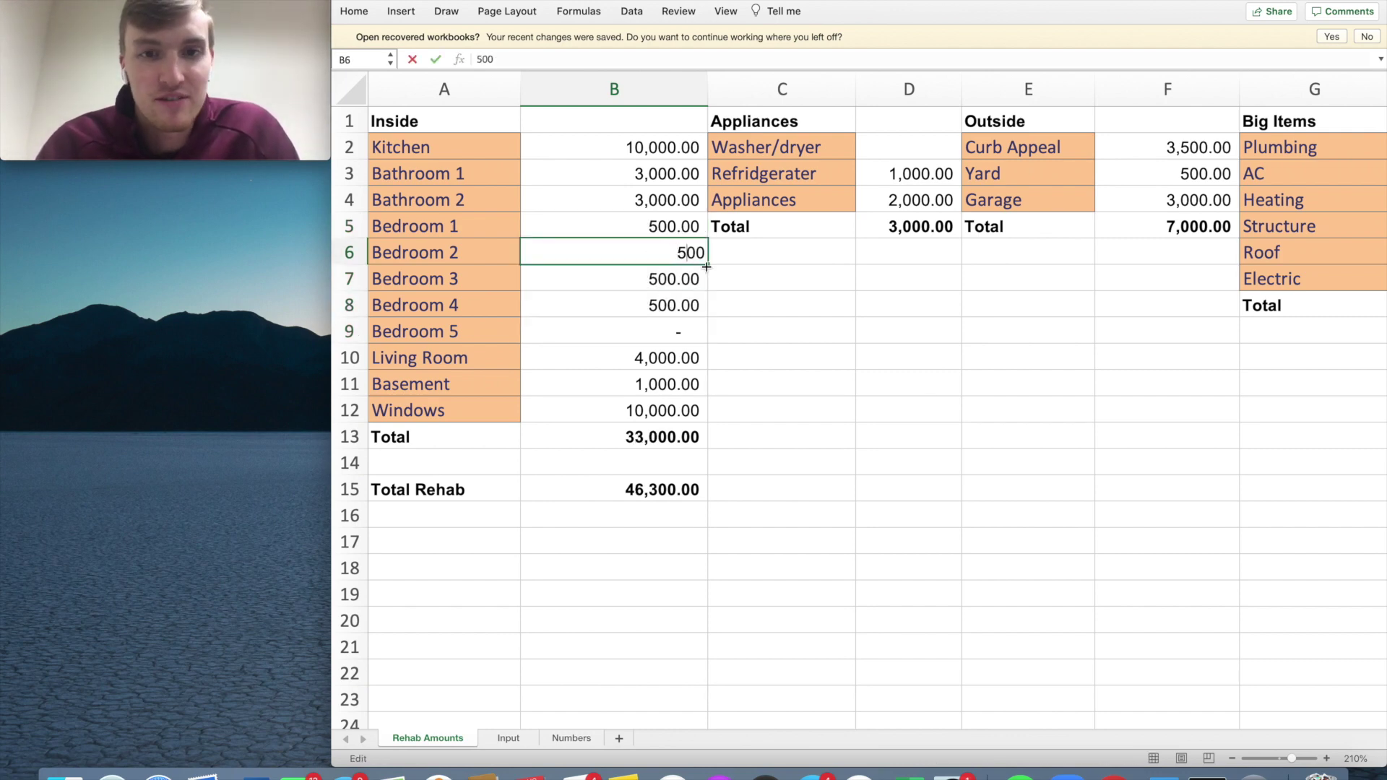
key(BackSpace)
text(15)
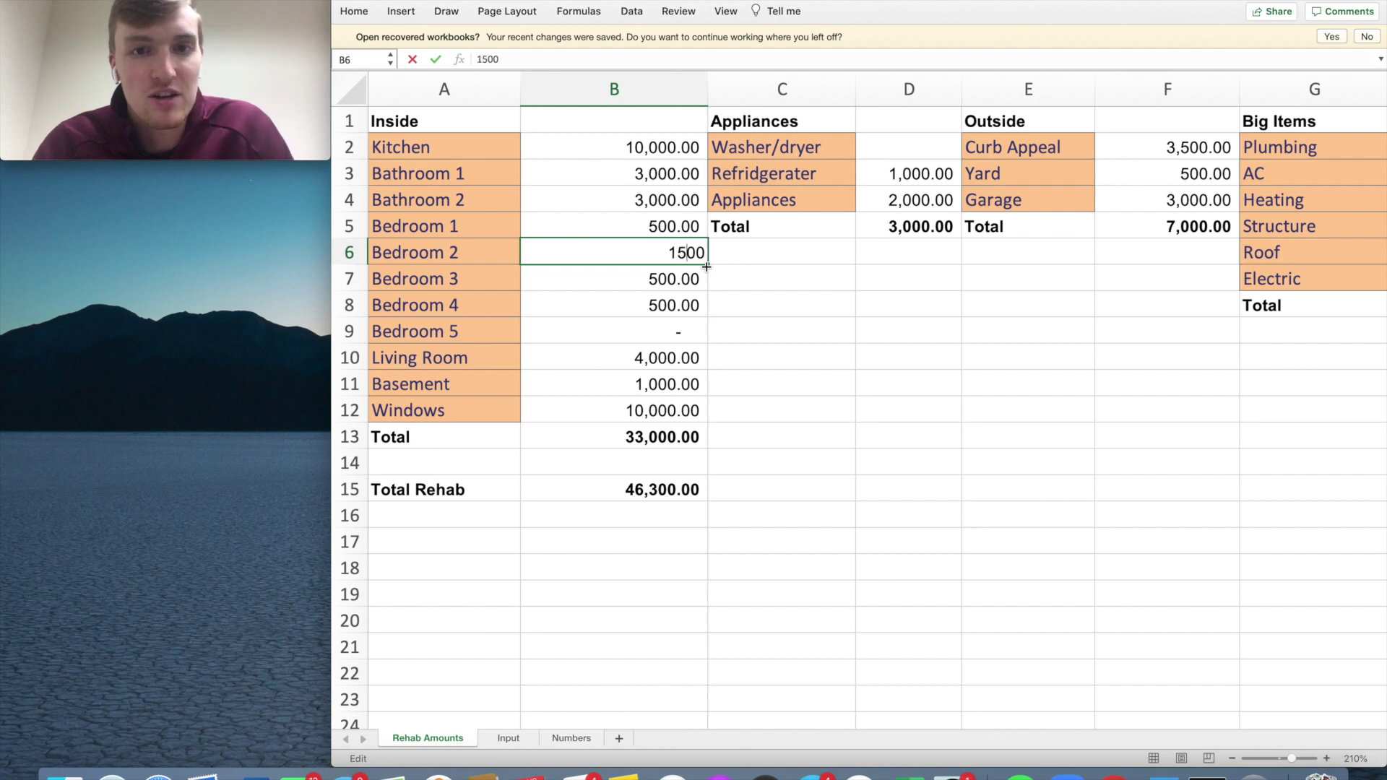
key(Return)
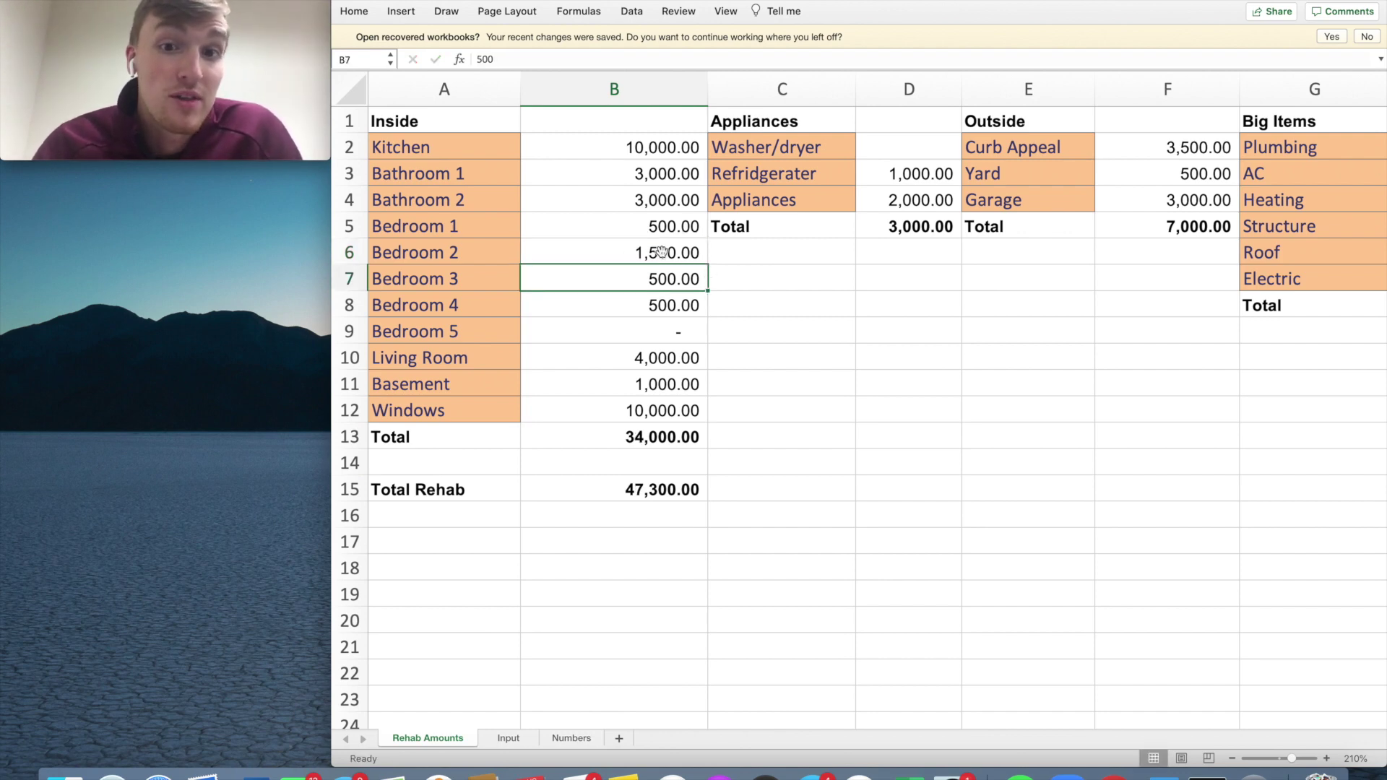
double_click(669, 359)
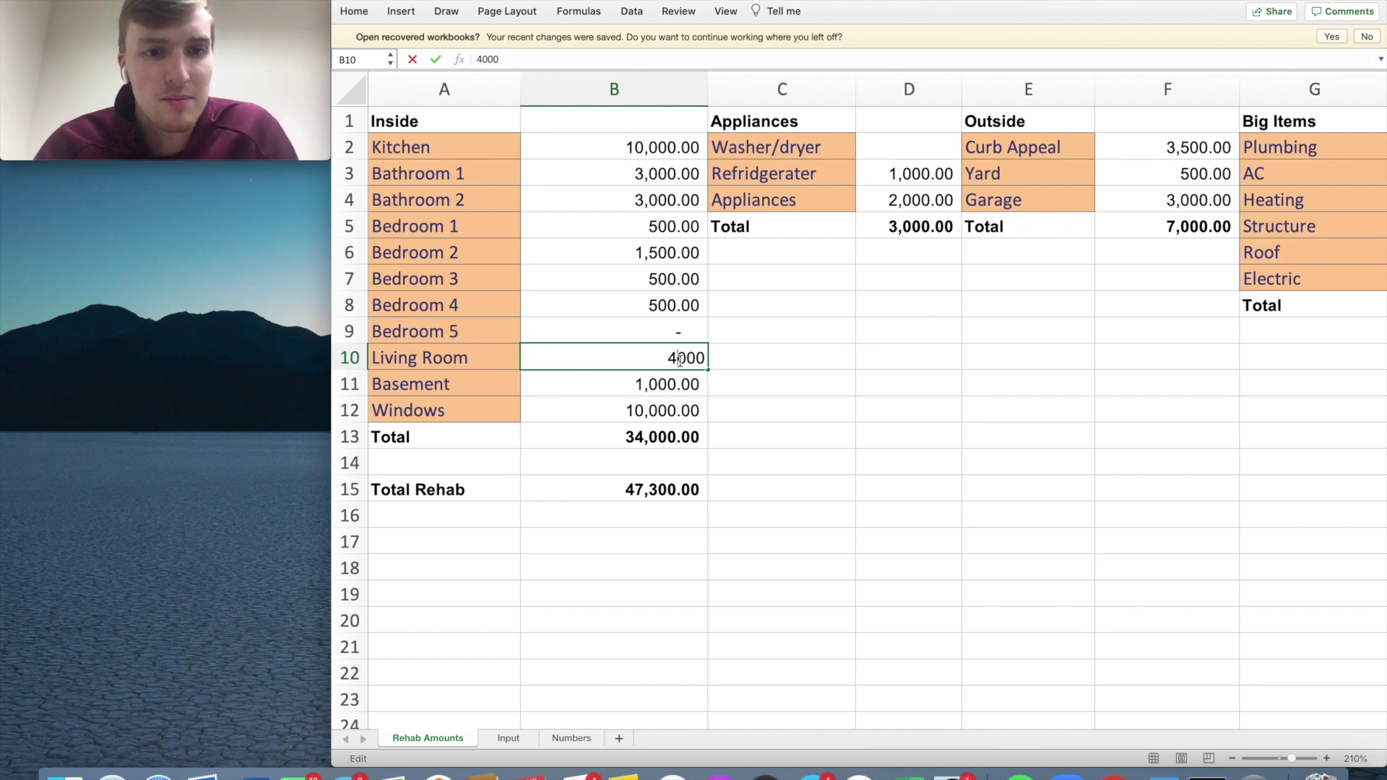
key(BackSpace)
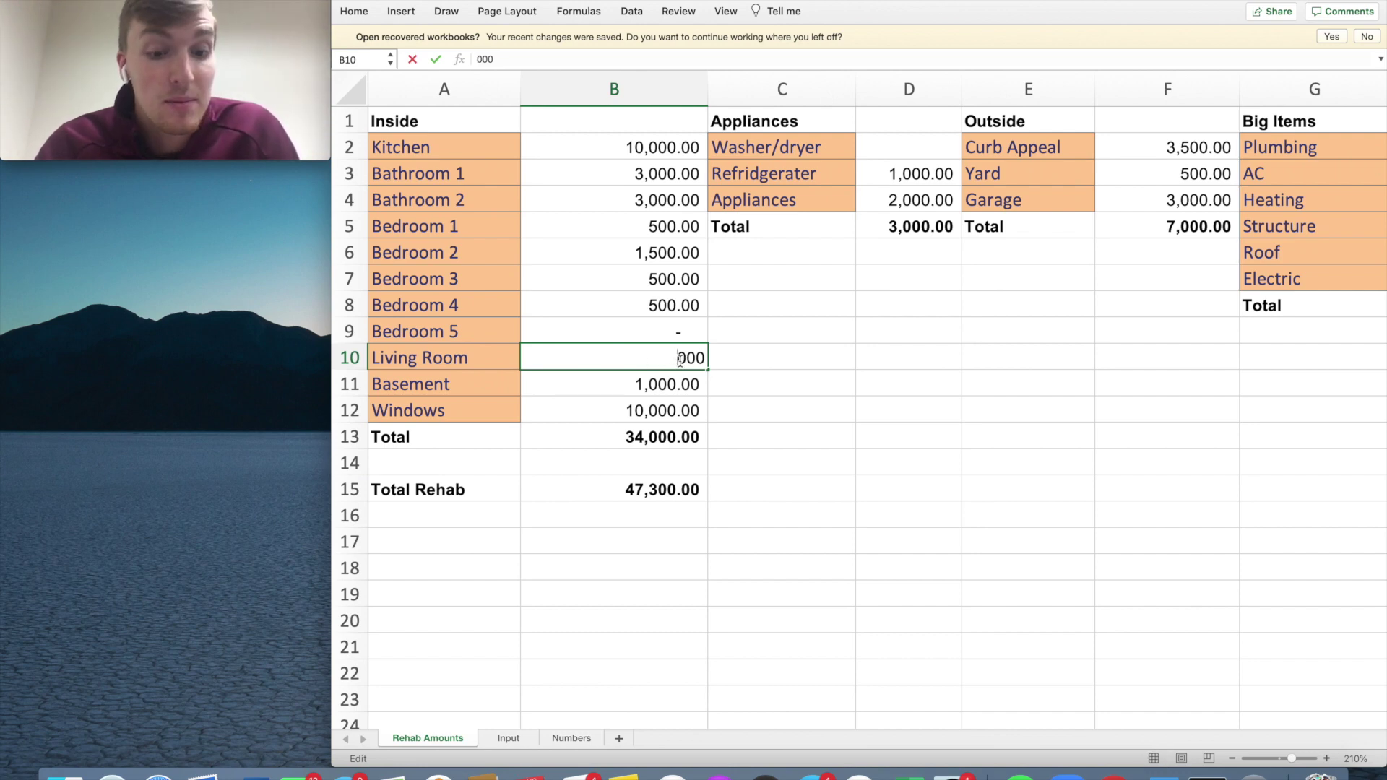
text(5)
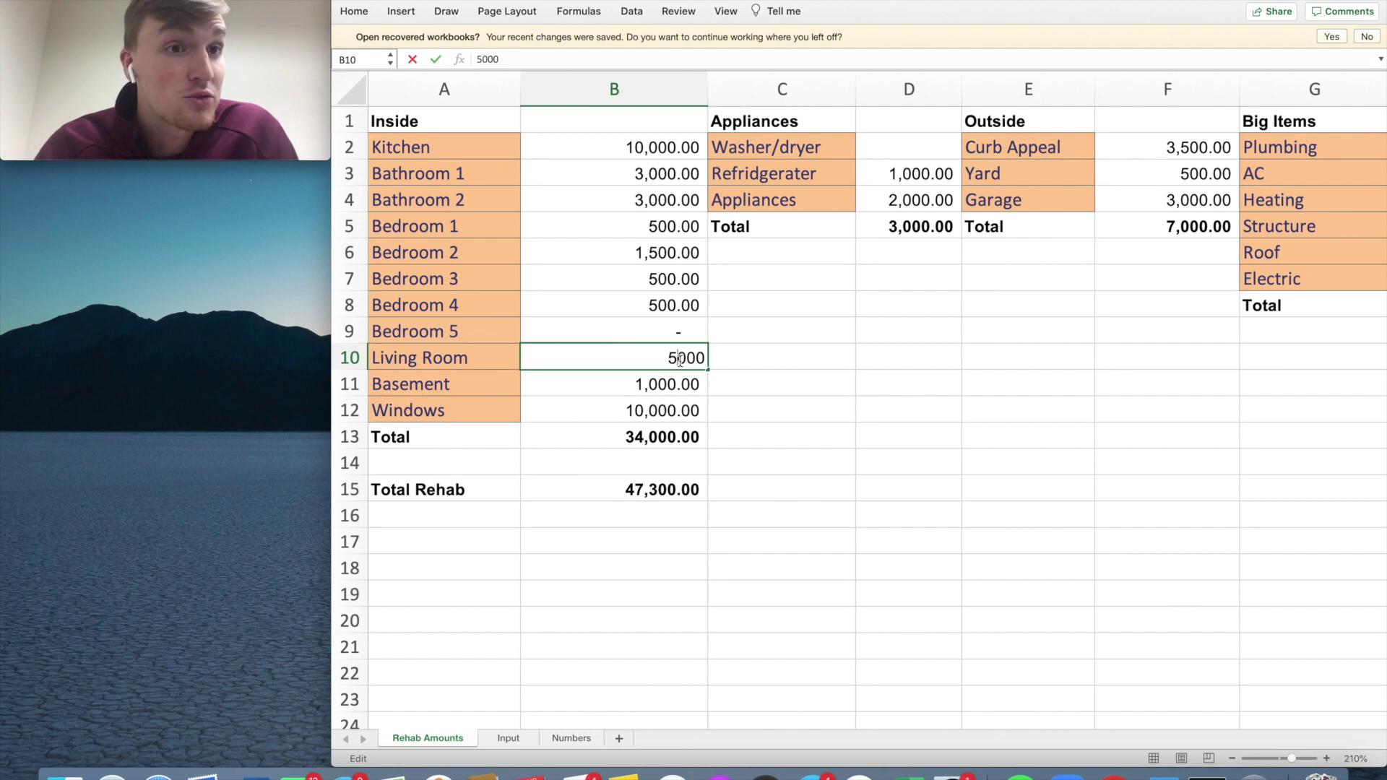
key(Delete)
key(Return)
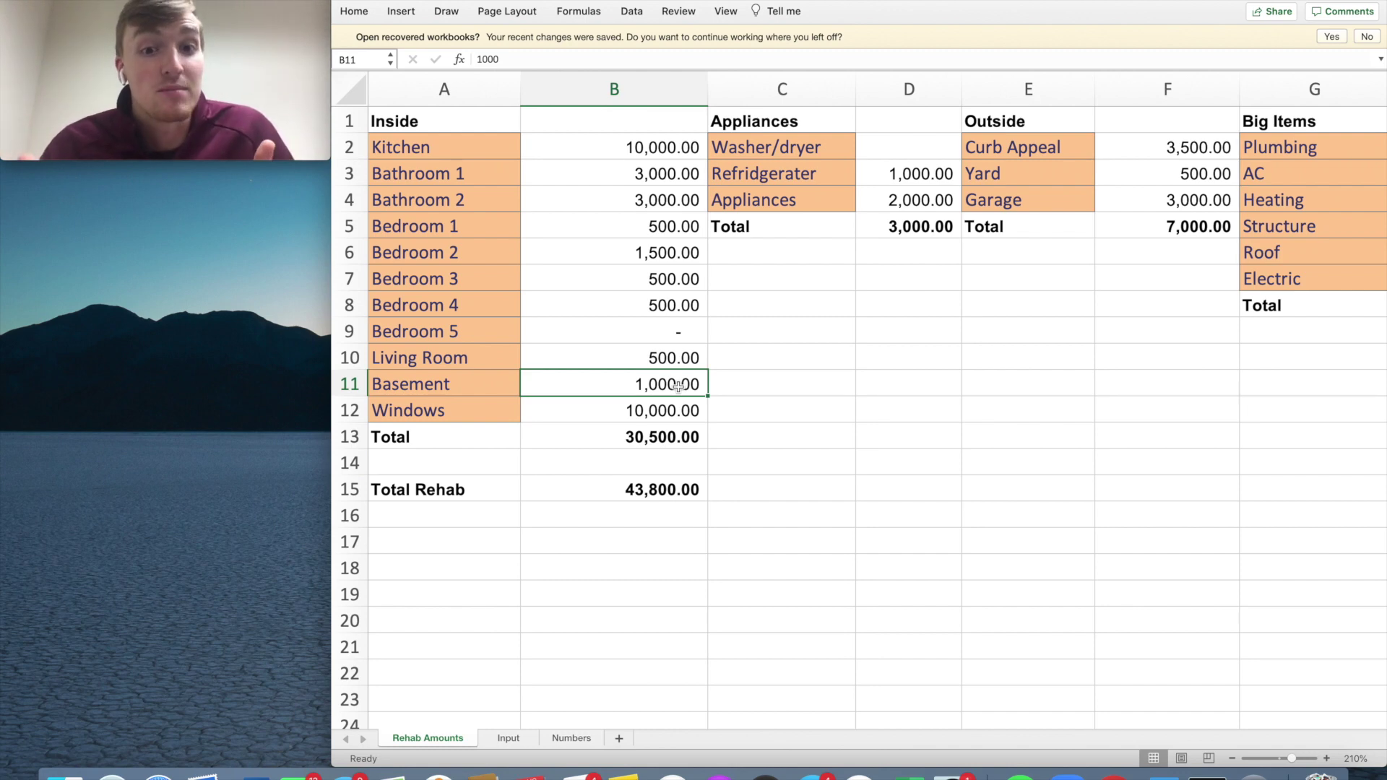
Step: Edit the Basement cost, leaving it at 1,000
double_click(664, 386)
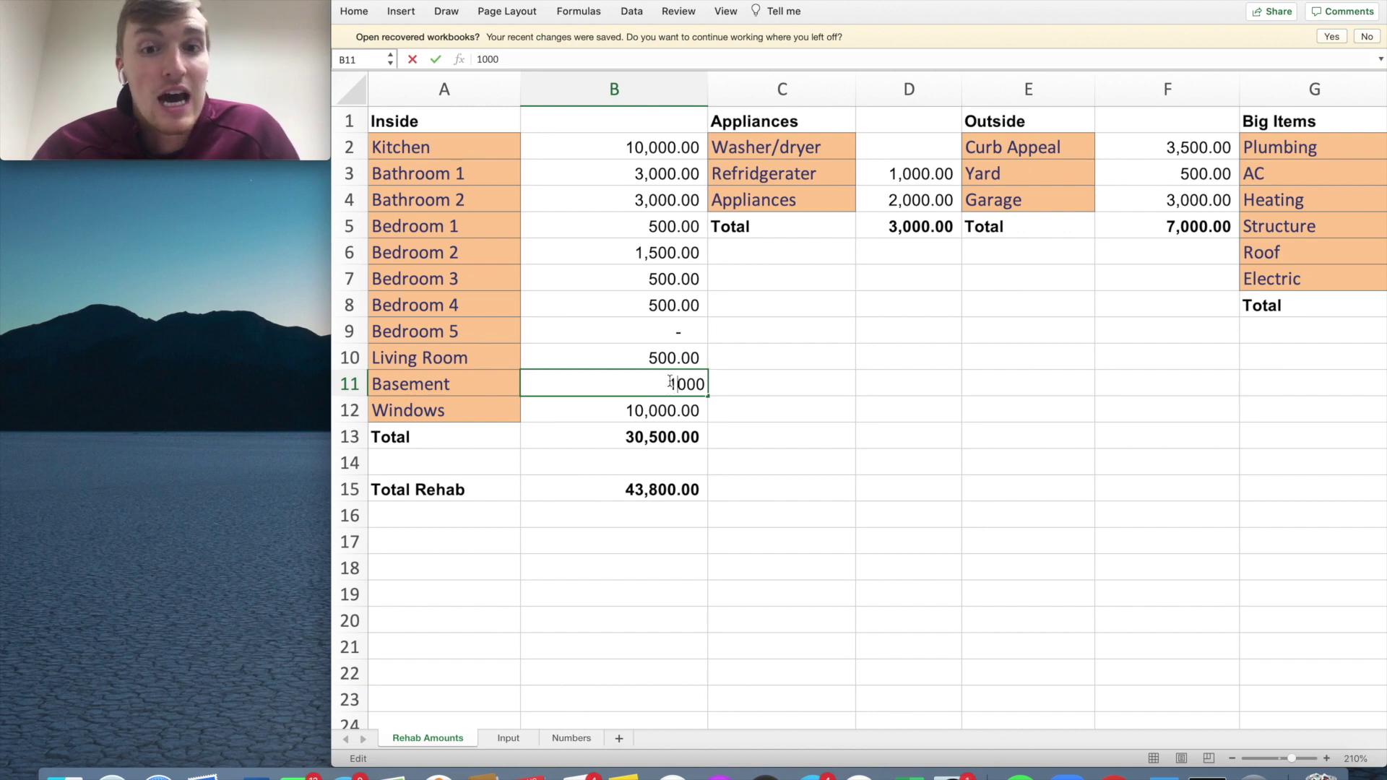
click(666, 359)
click(672, 386)
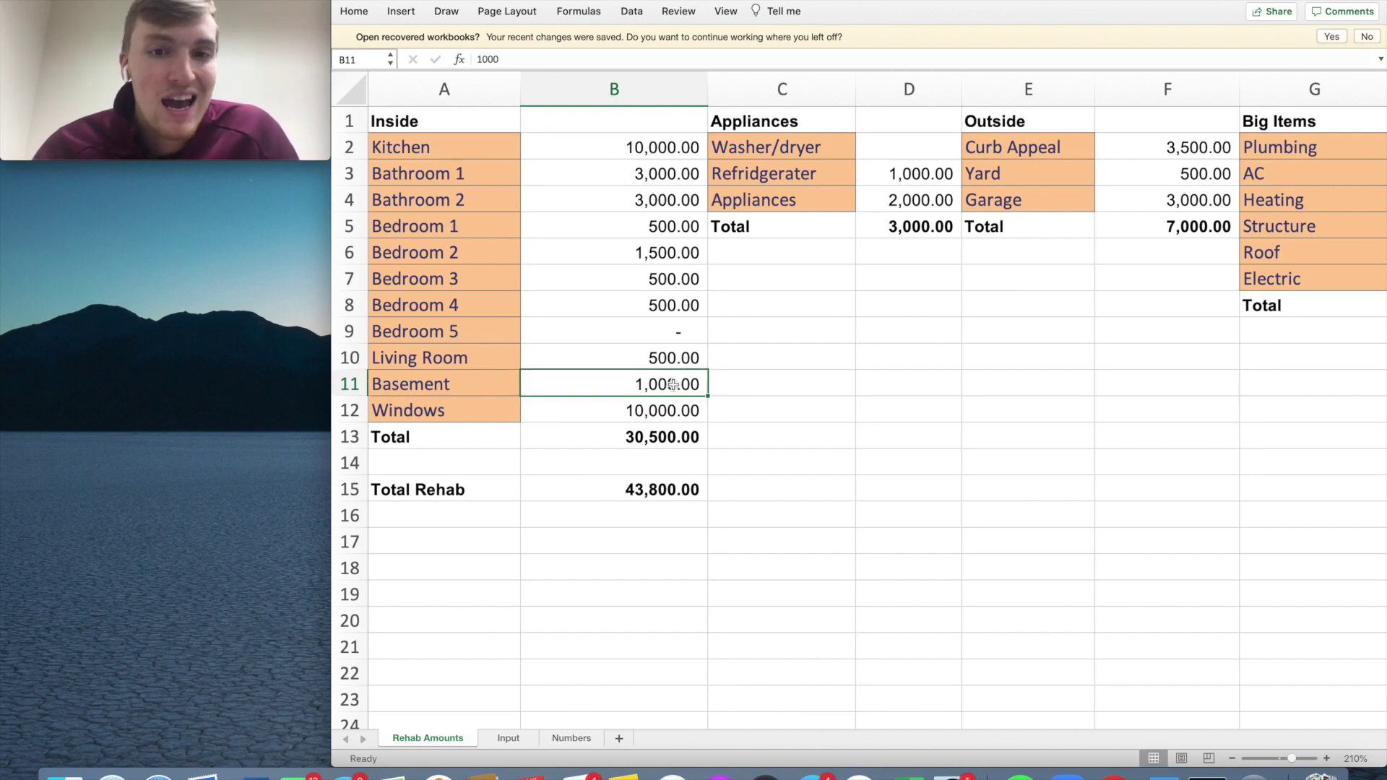
double_click(677, 384)
key(BackSpace)
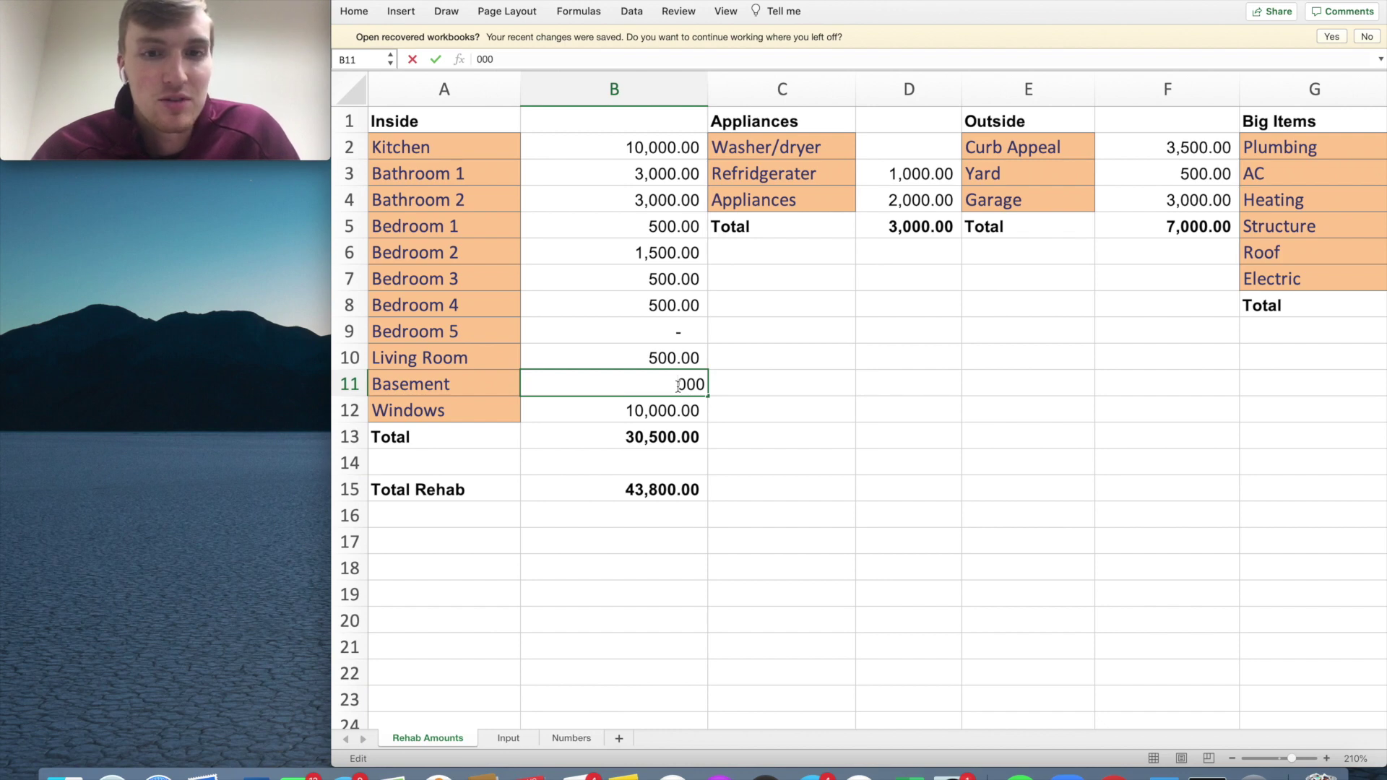
key(Return)
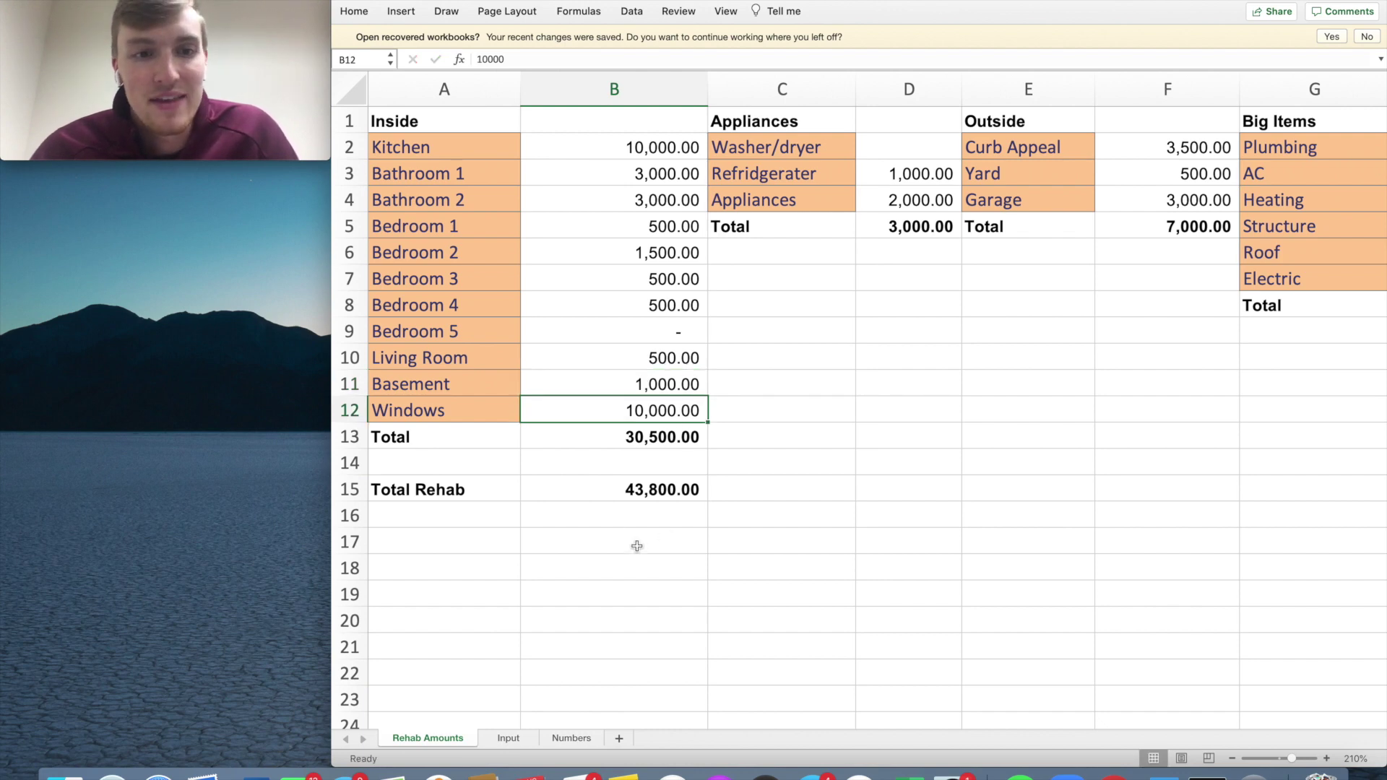
Step: Replace the 10,000 Windows cost with 3,500
double_click(667, 409)
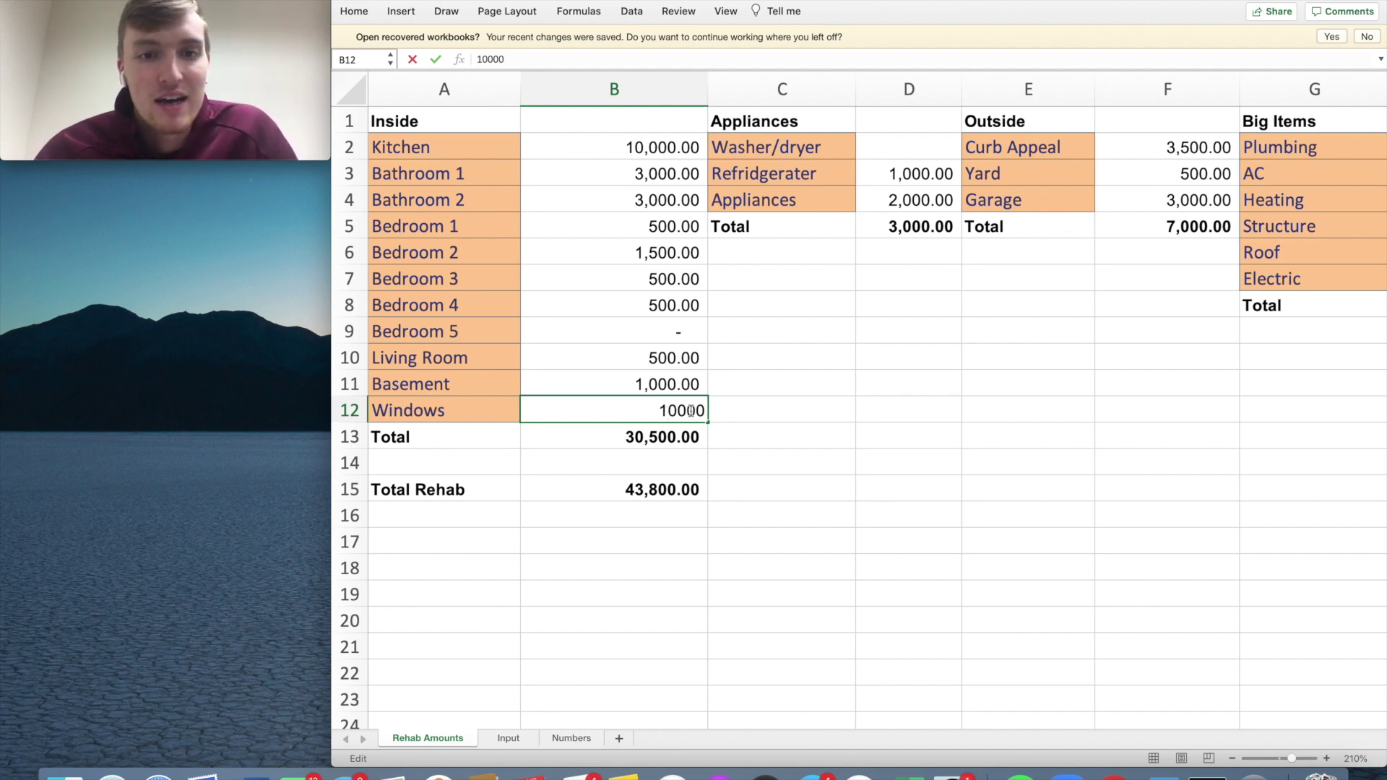
drag(703, 410, 625, 402)
key(BackSpace)
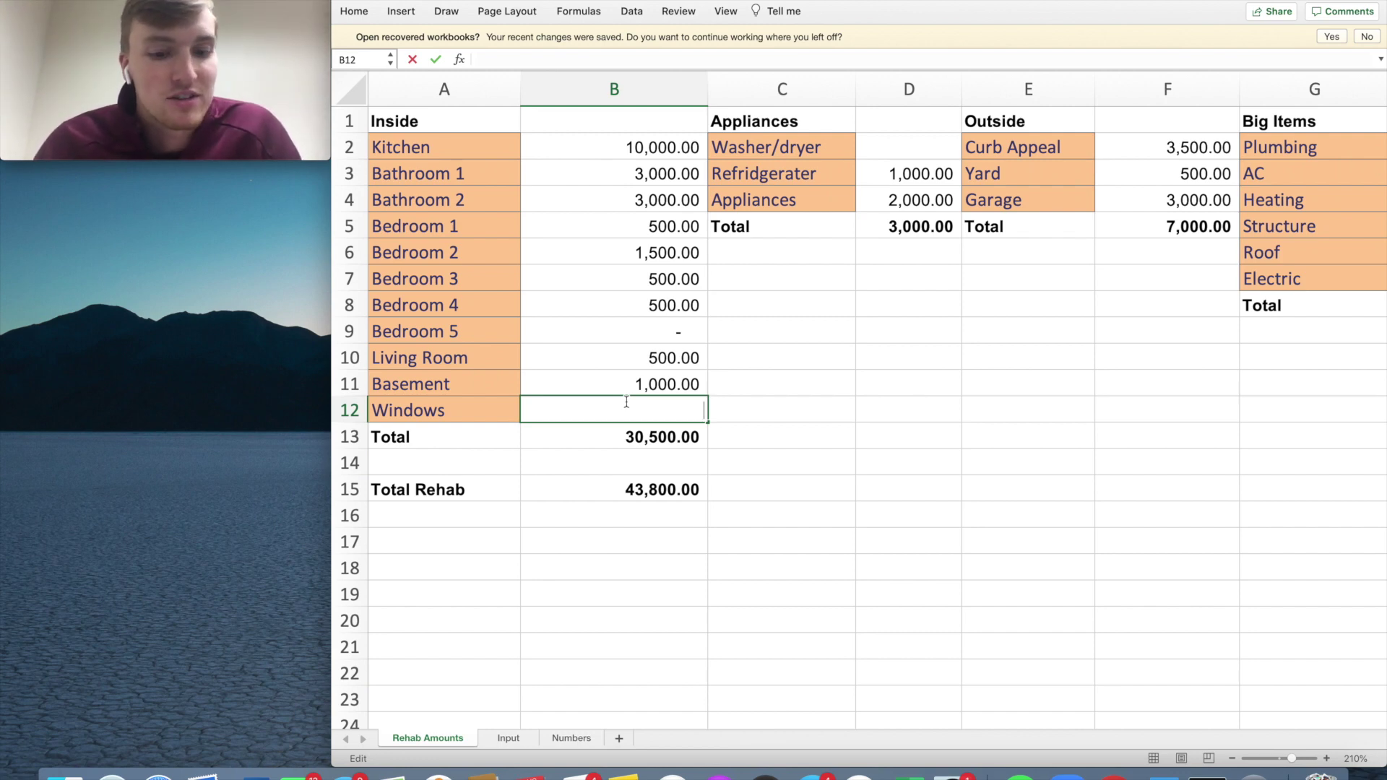
text(3500)
key(Return)
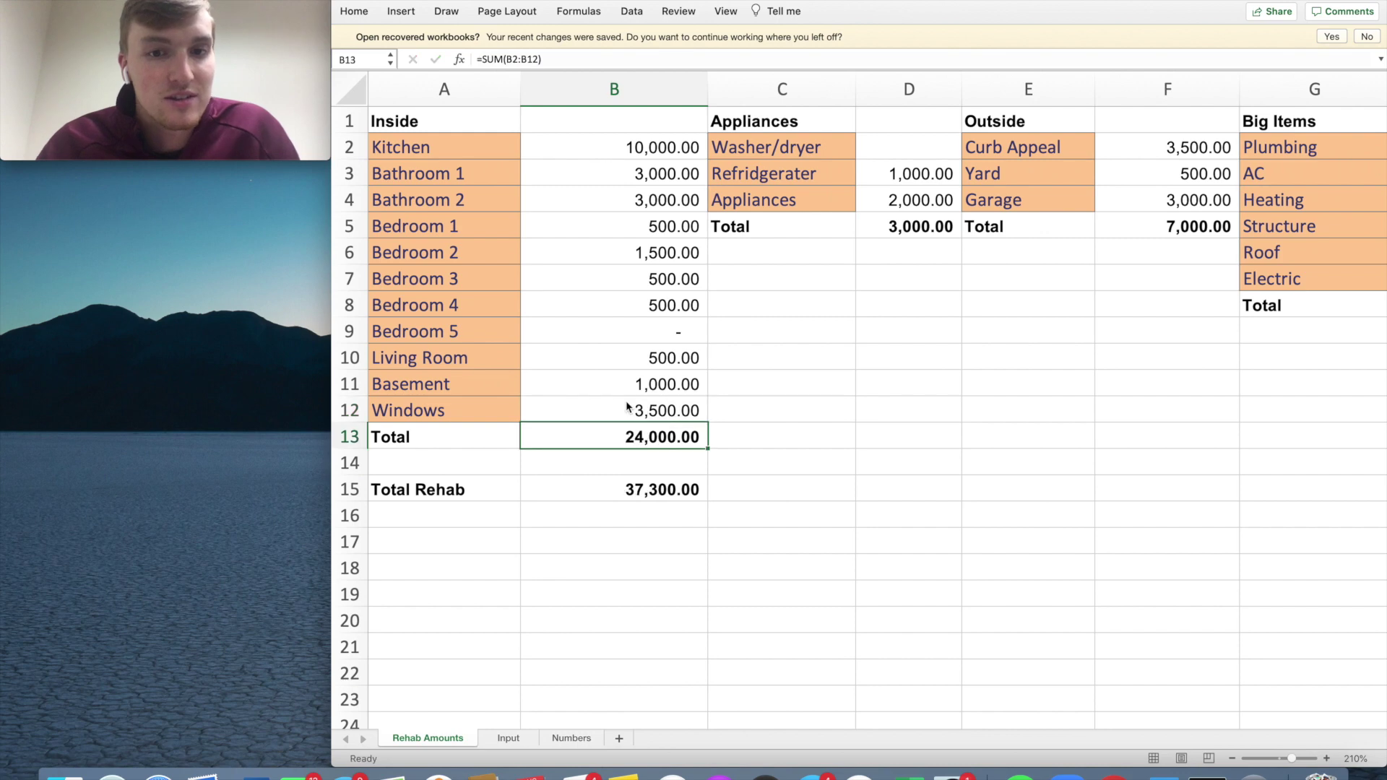
drag(679, 412, 679, 148)
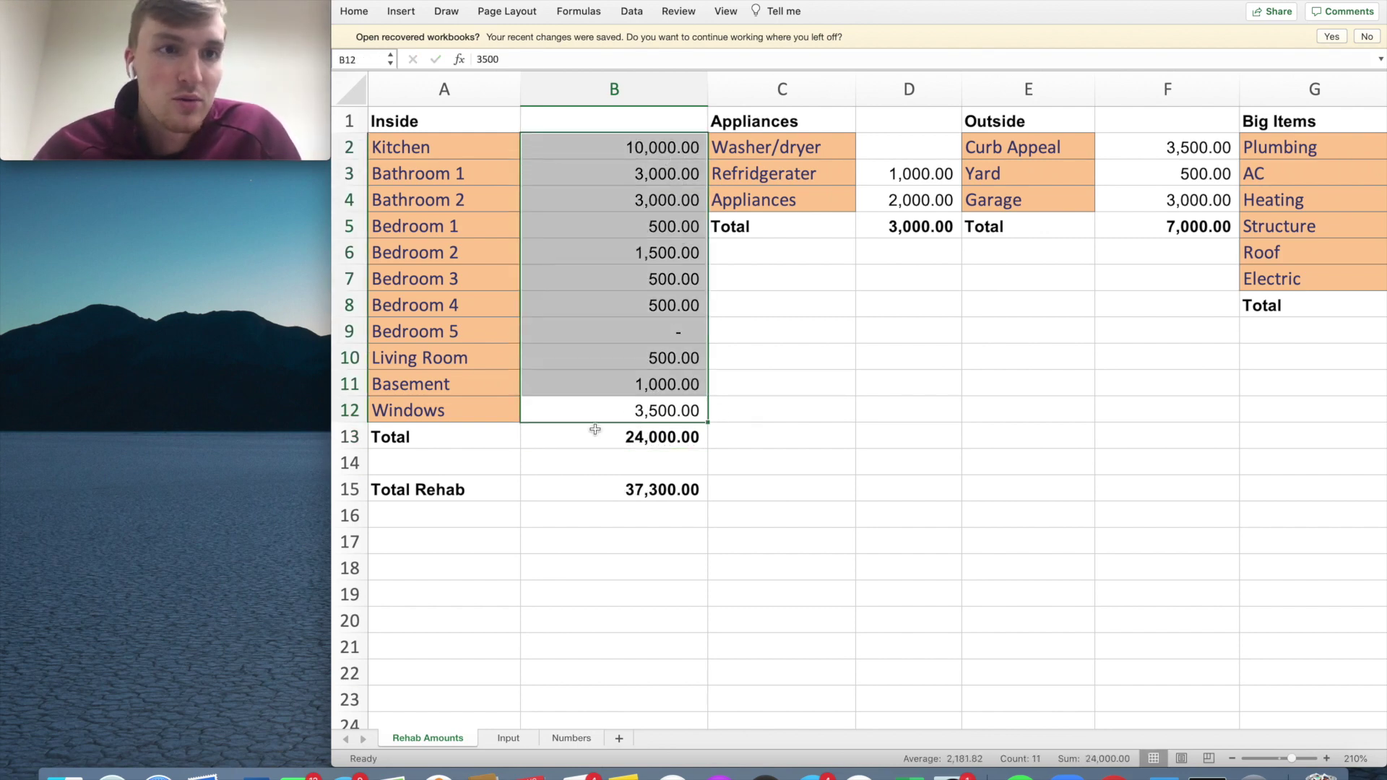
scroll(595, 426, right, 1)
scroll(622, 147, left, 1)
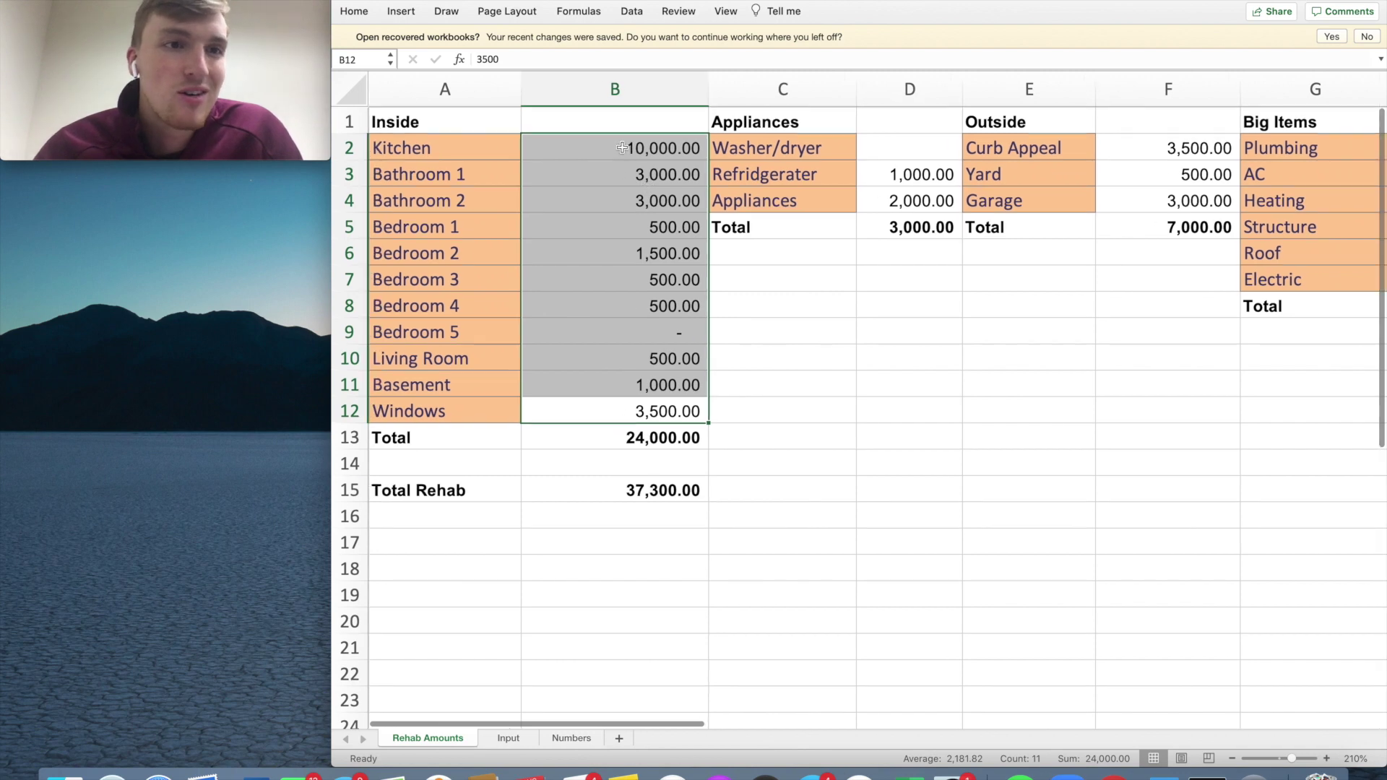
click(514, 153)
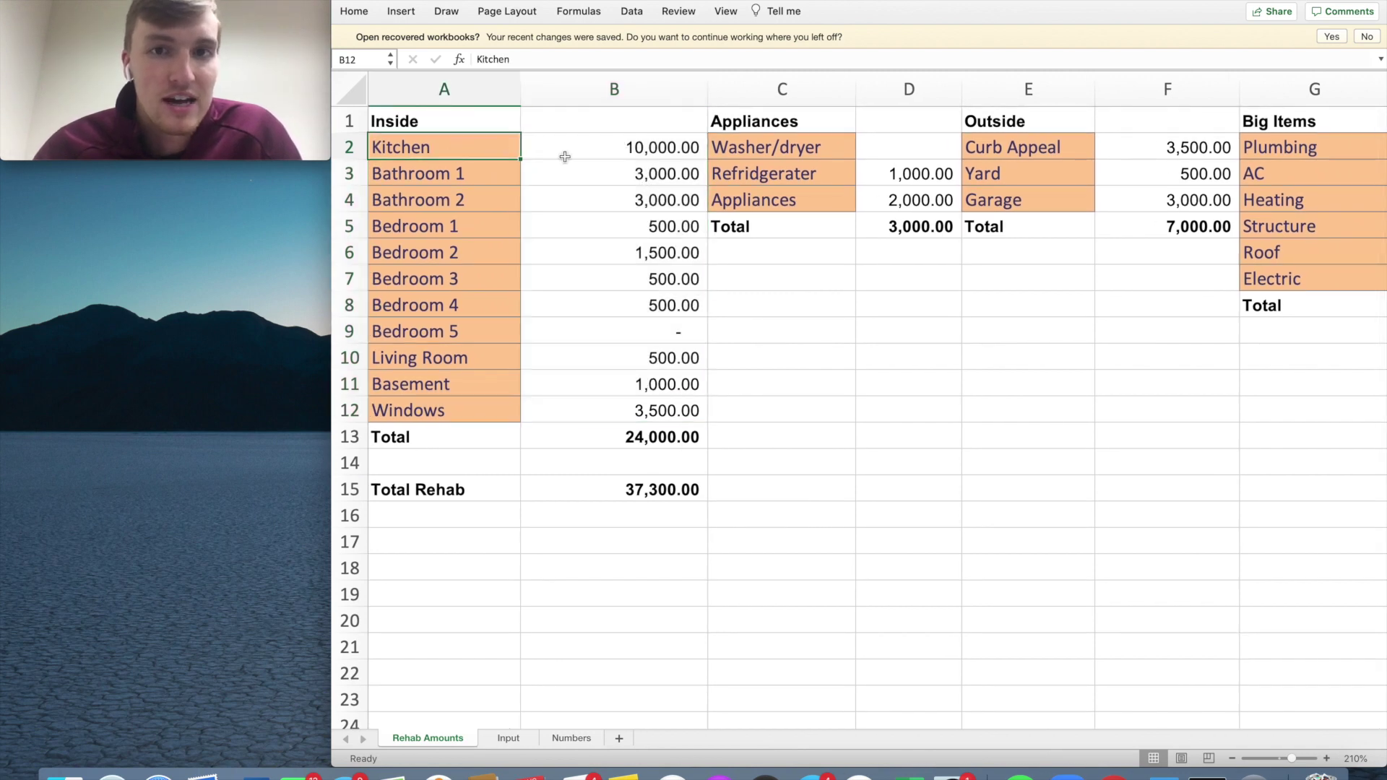
drag(566, 157, 636, 412)
scroll(652, 174, right, 3)
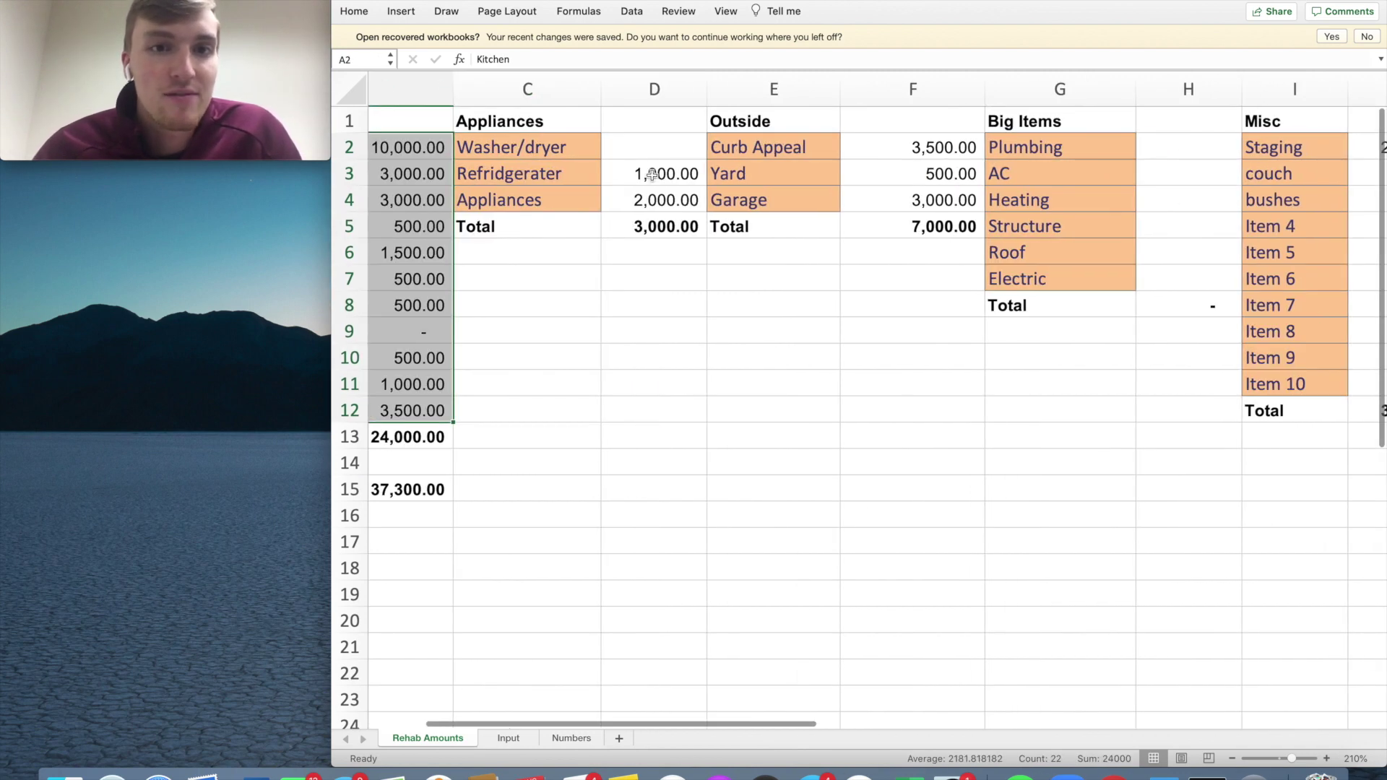
click(656, 148)
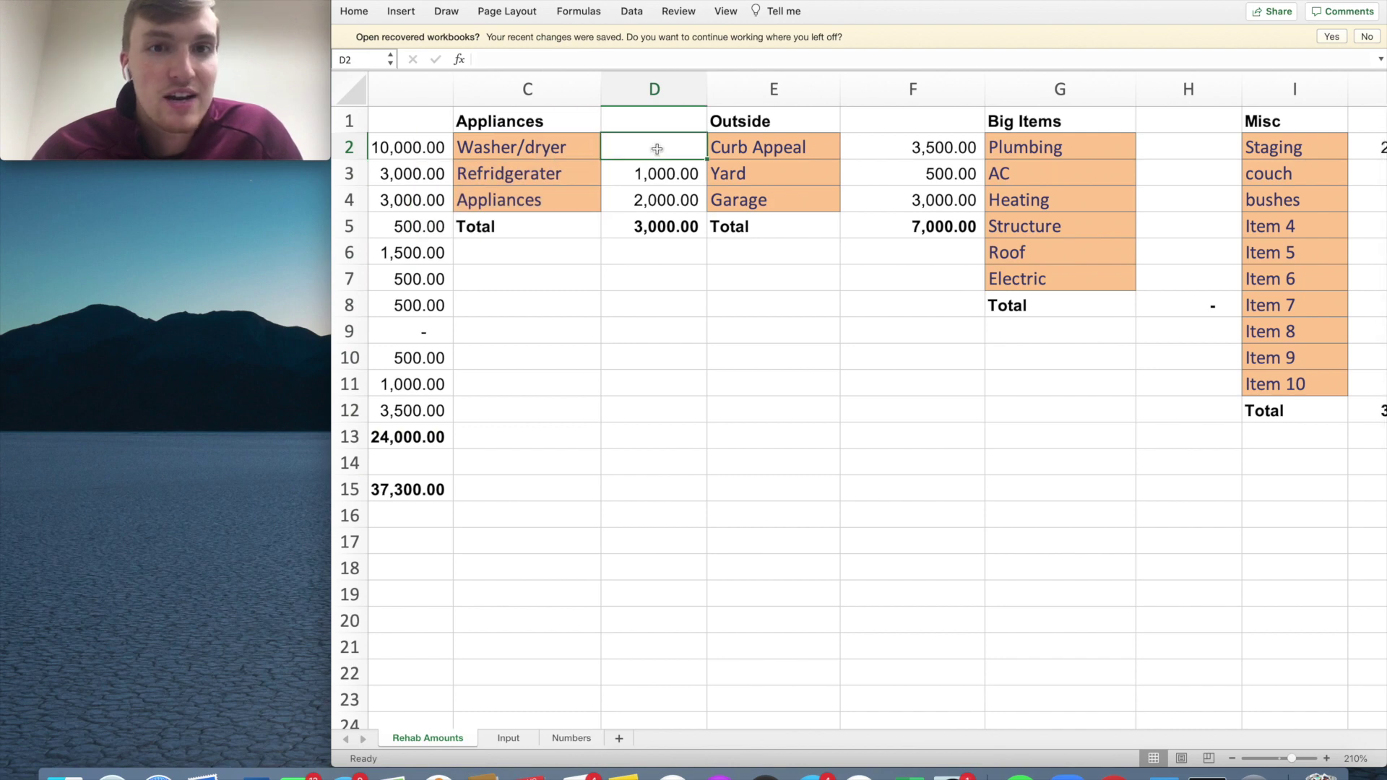
click(657, 201)
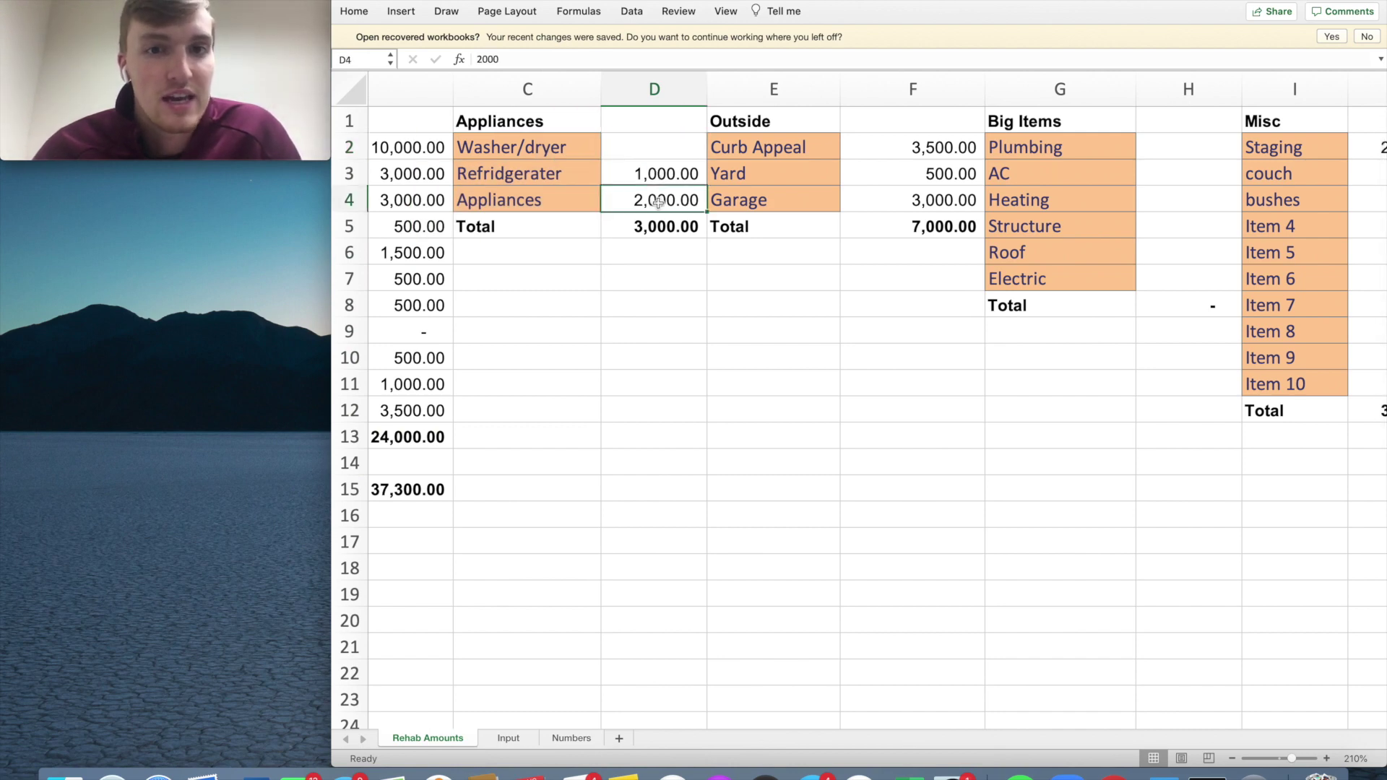
drag(658, 201, 644, 156)
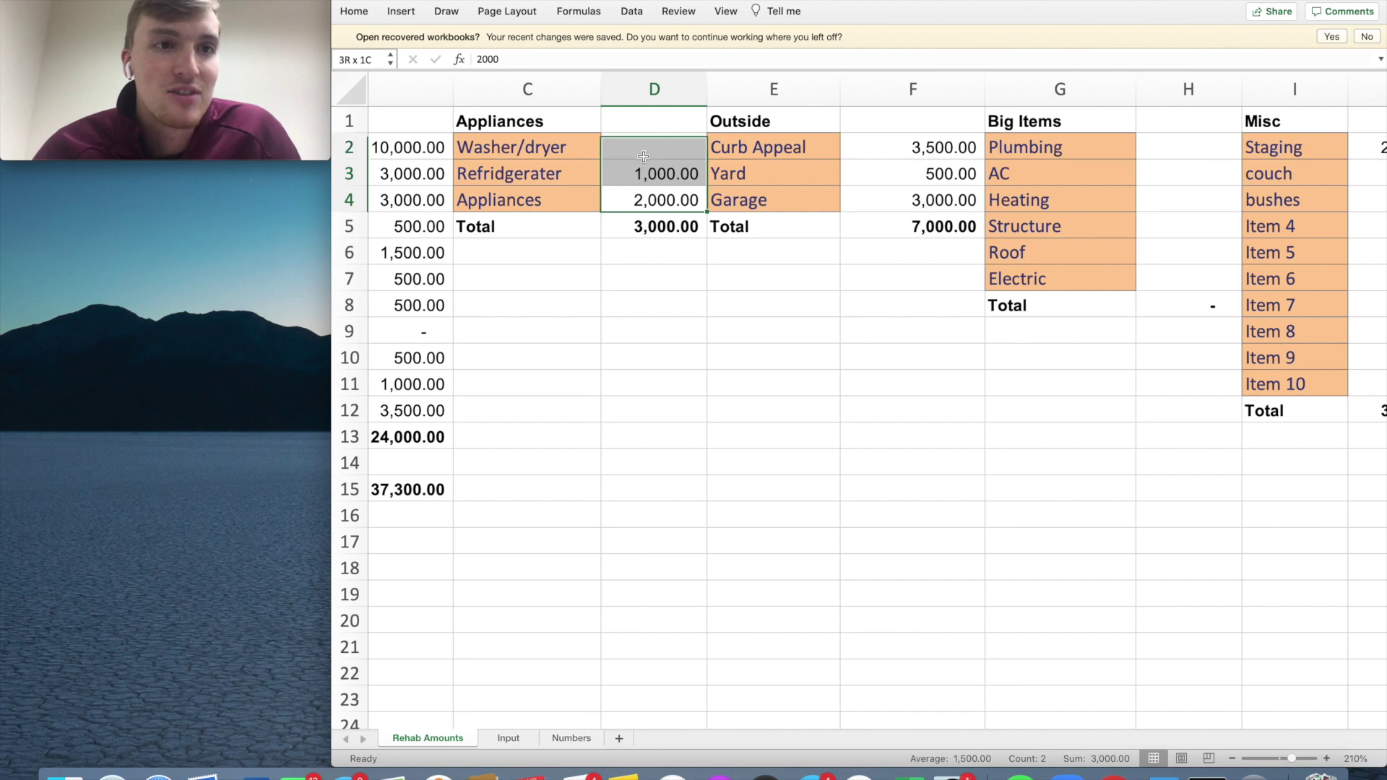
scroll(666, 363, right, 5)
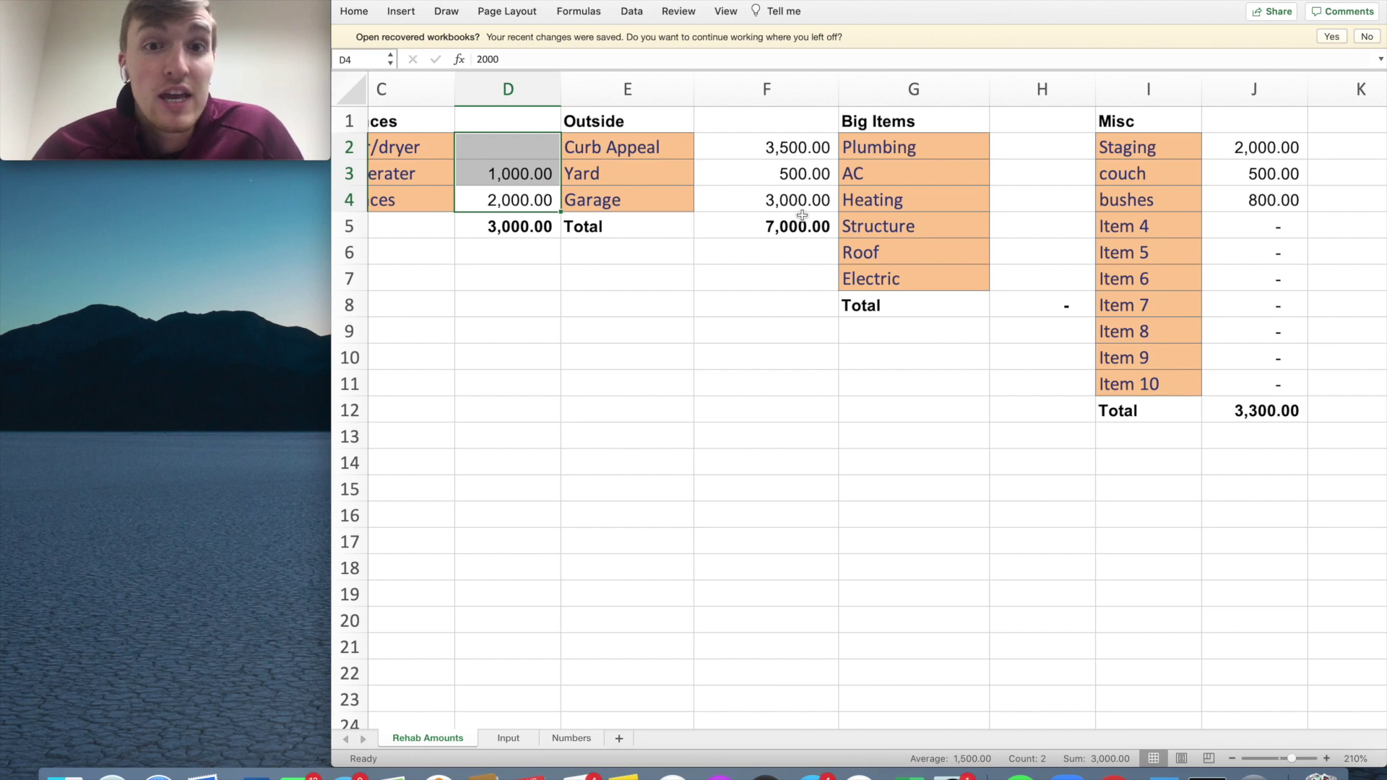
click(804, 149)
Step: Change the Curb Appeal amount to 5,000 and check the 3,000 Garage amount
double_click(816, 148)
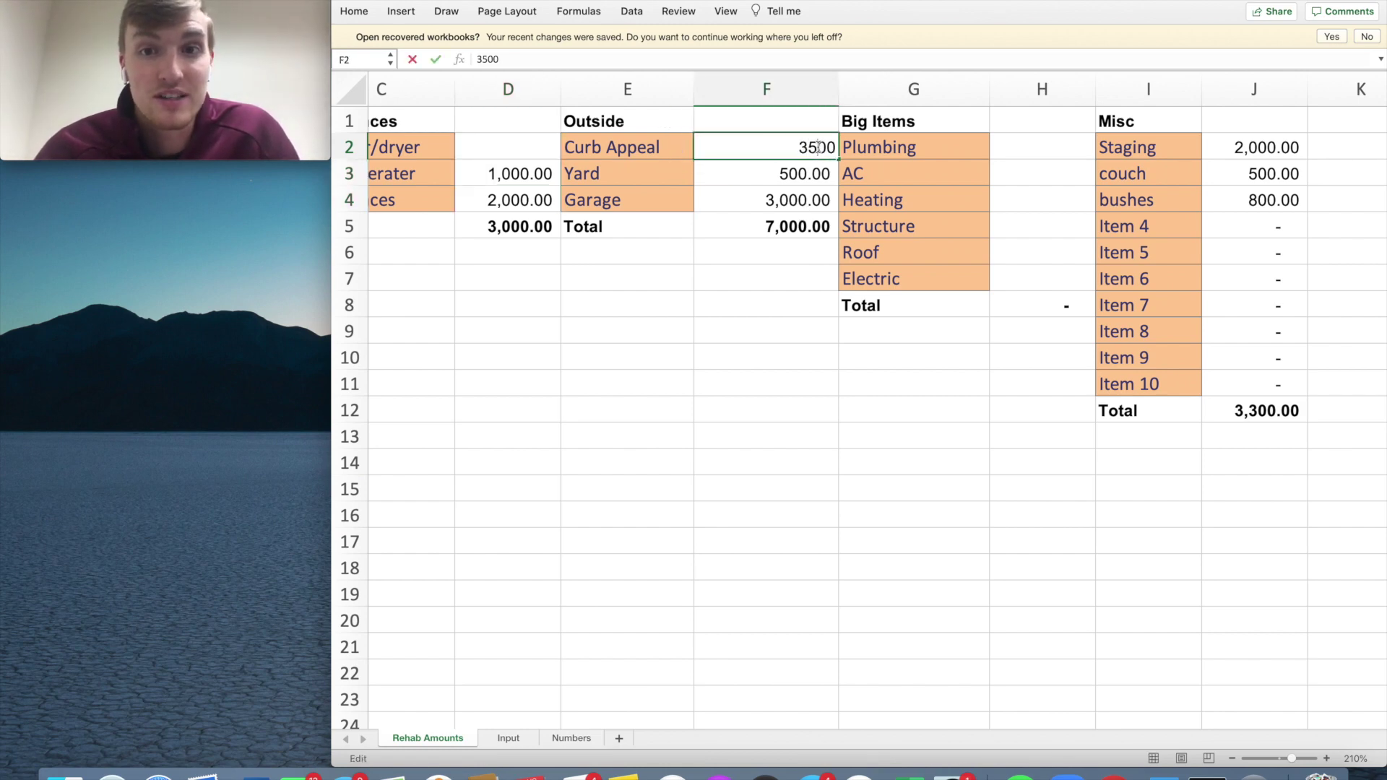
text(10)
key(Return)
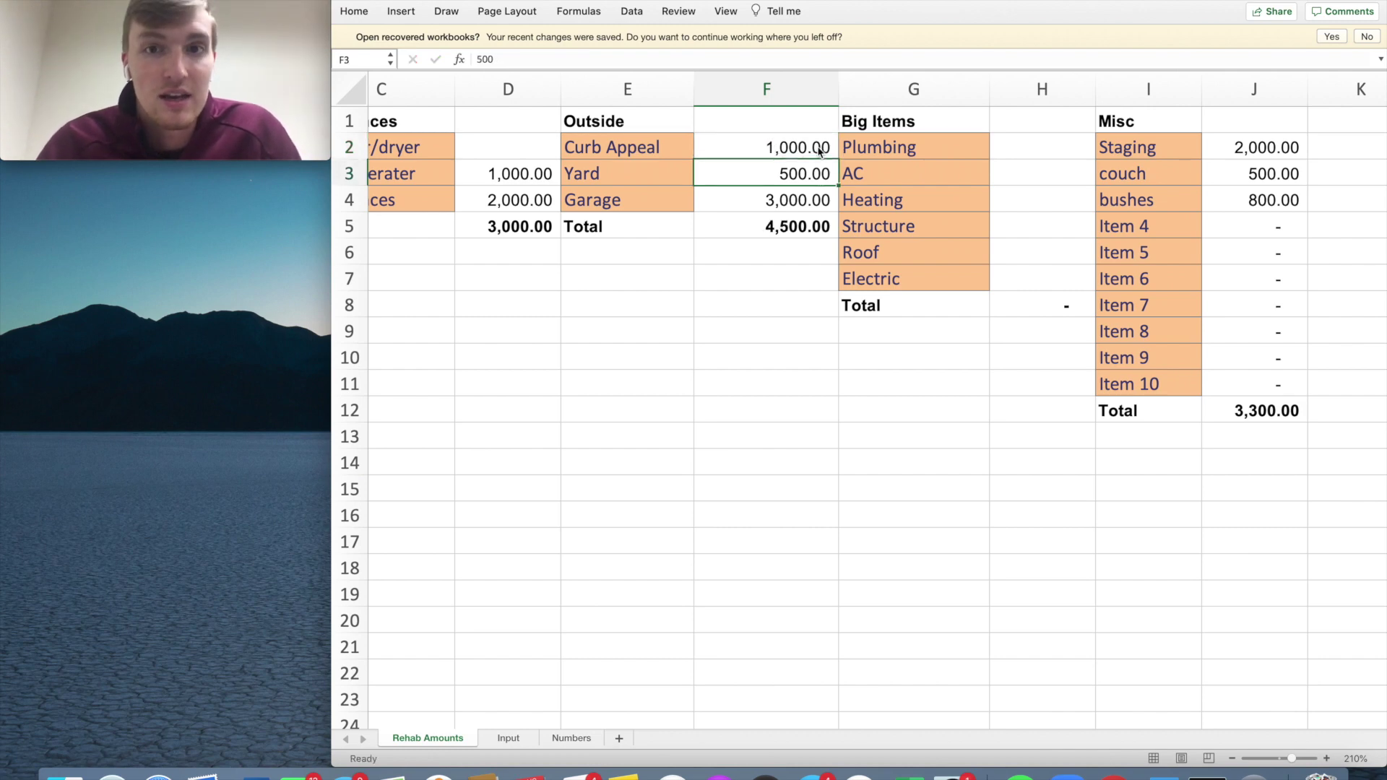
click(810, 149)
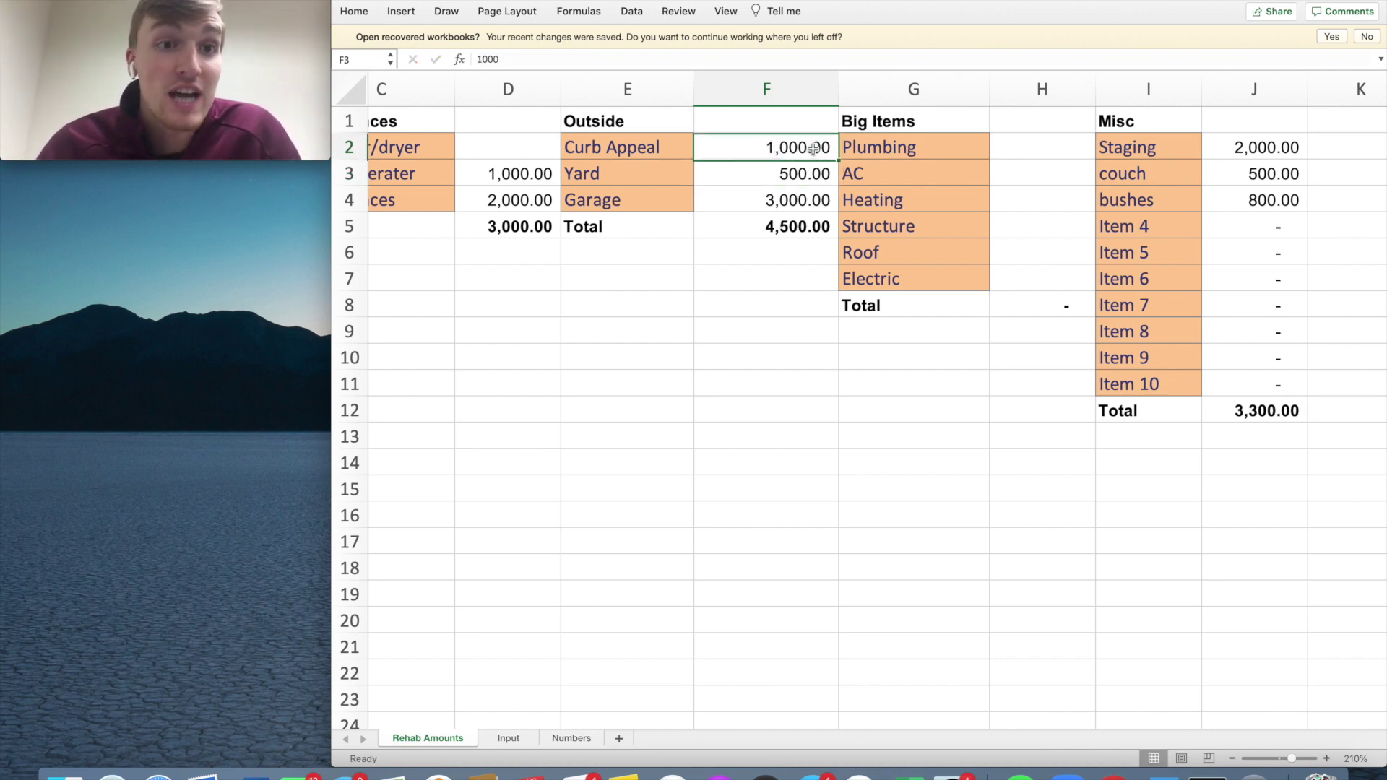
double_click(812, 148)
key(BackSpace)
text(5)
key(Return)
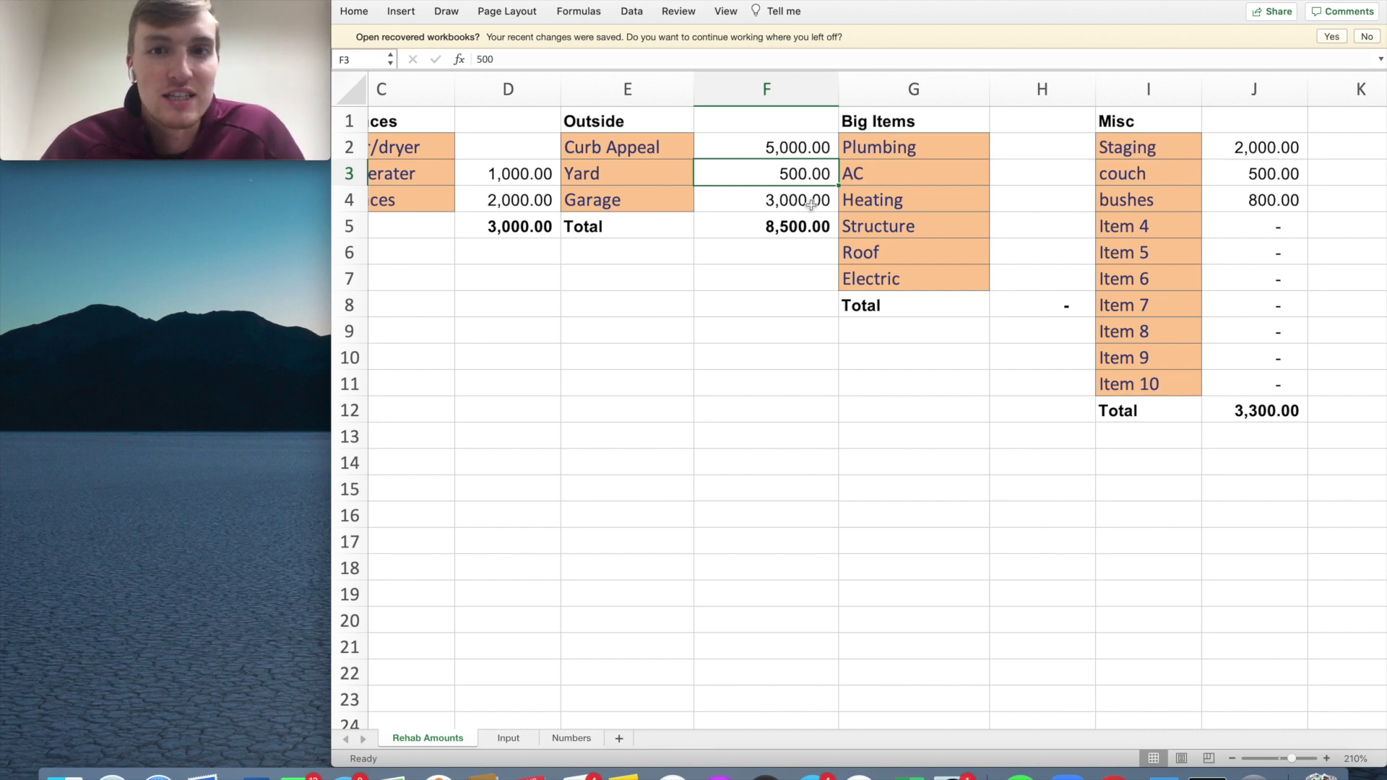
click(810, 202)
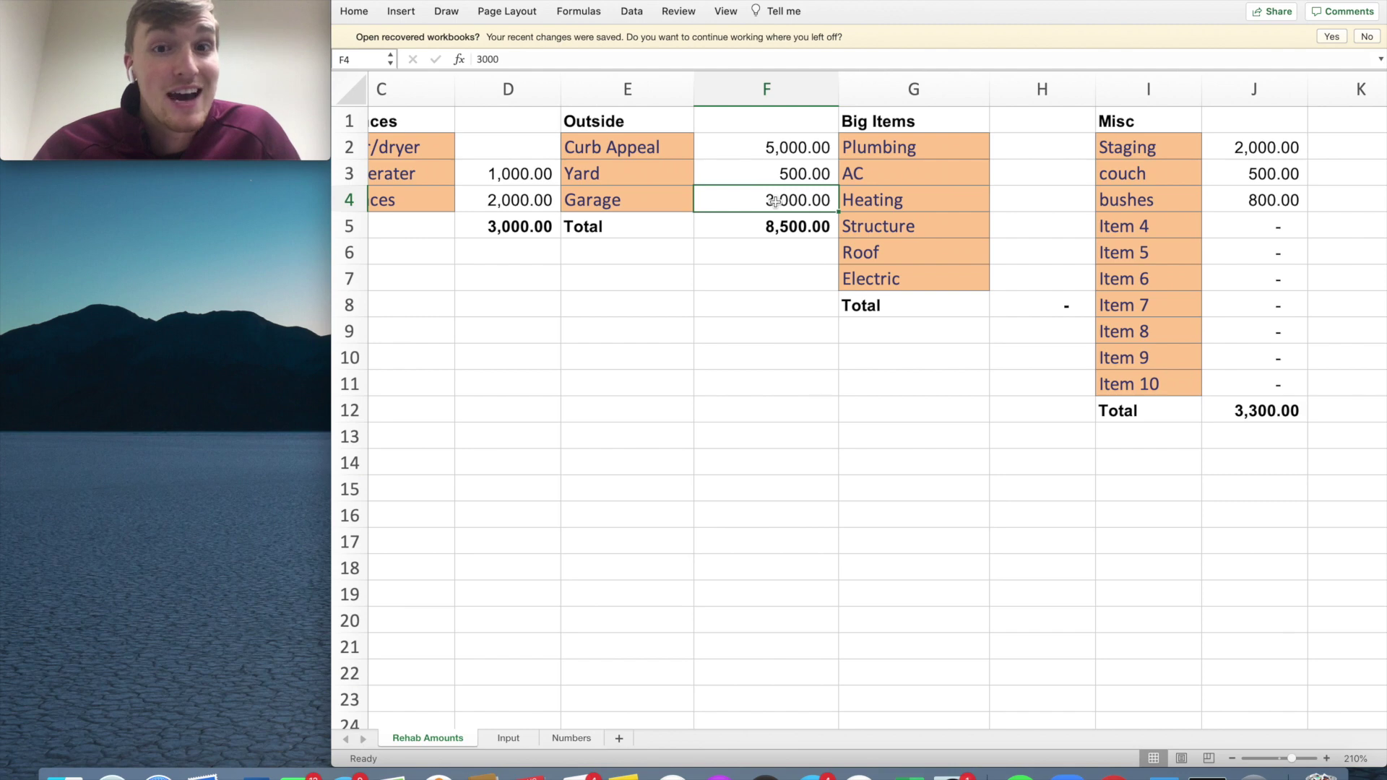
Step: Review the Big Items list, Plumbing through Electric, and its empty amount cells
scroll(781, 260, right, 3)
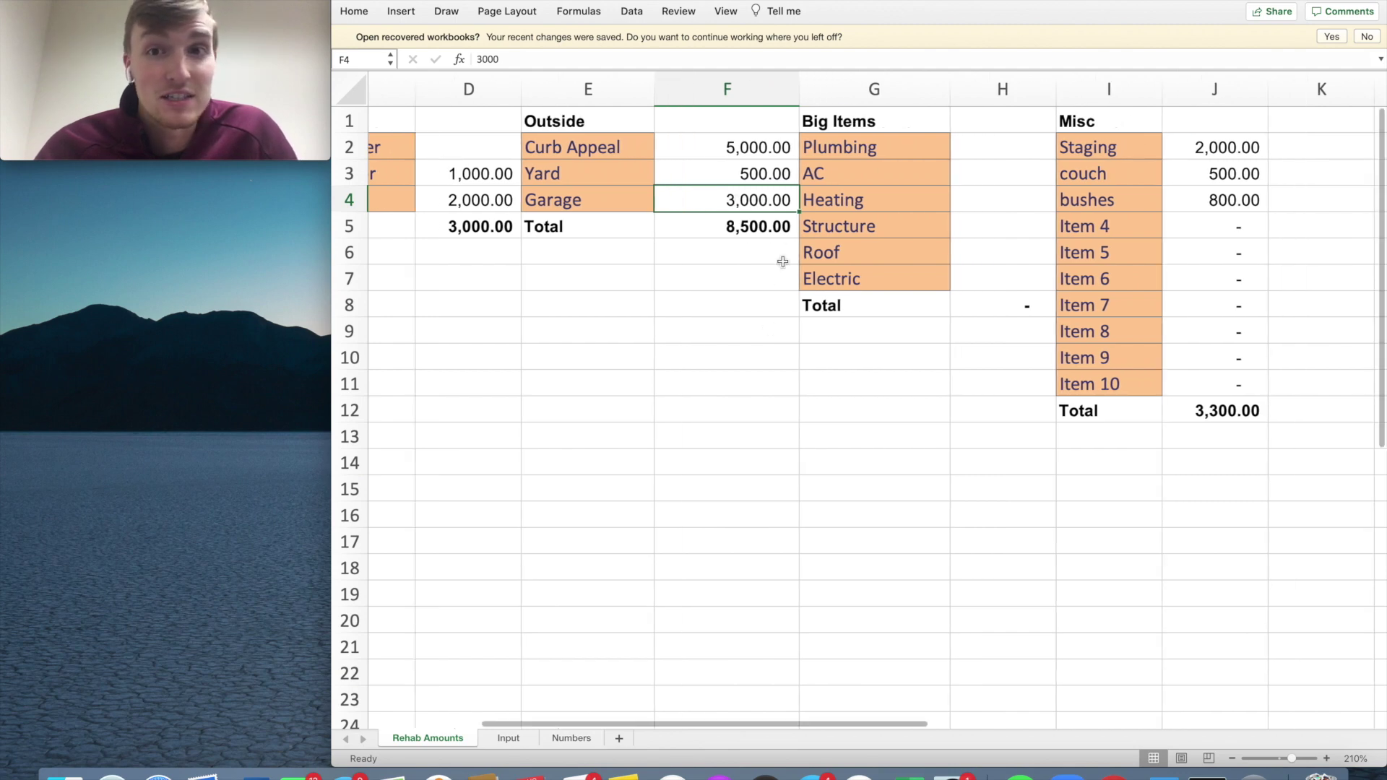
drag(830, 146, 813, 274)
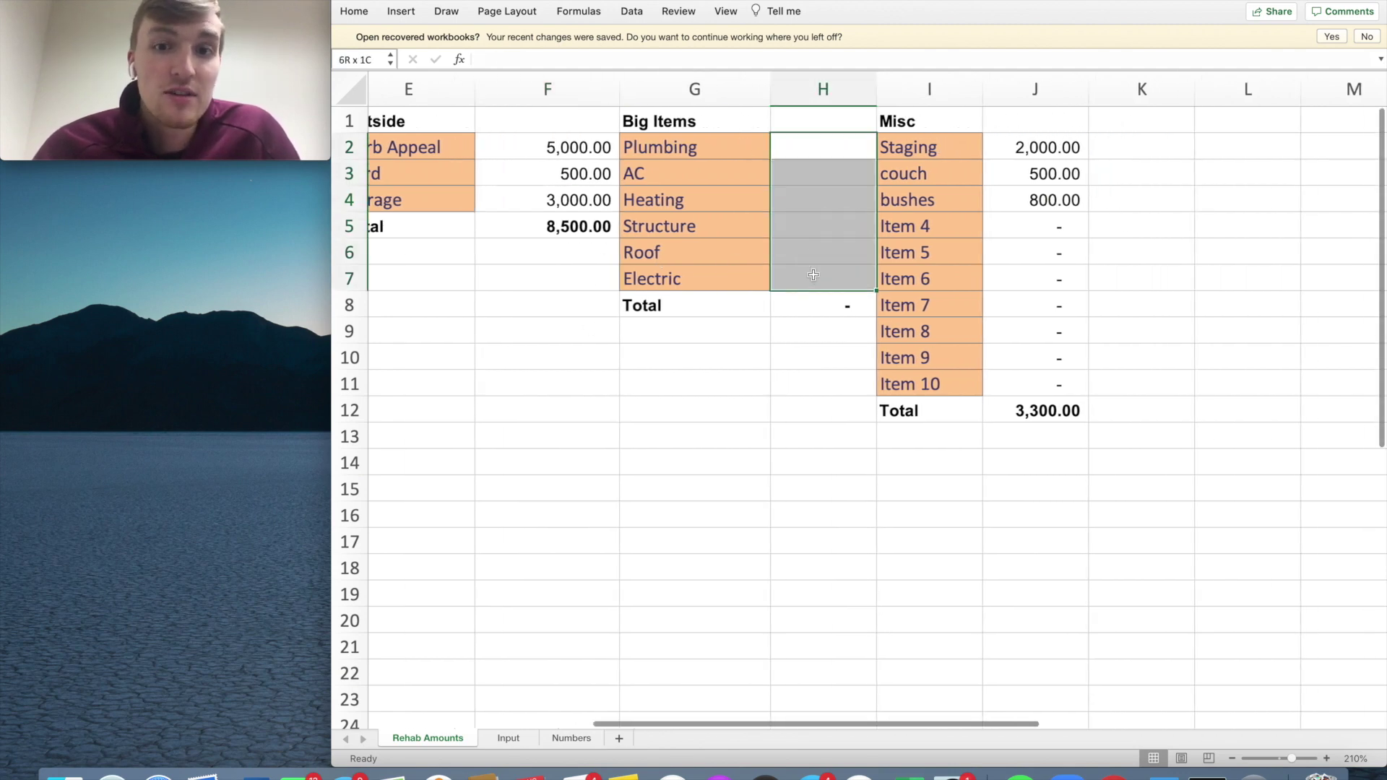
click(813, 275)
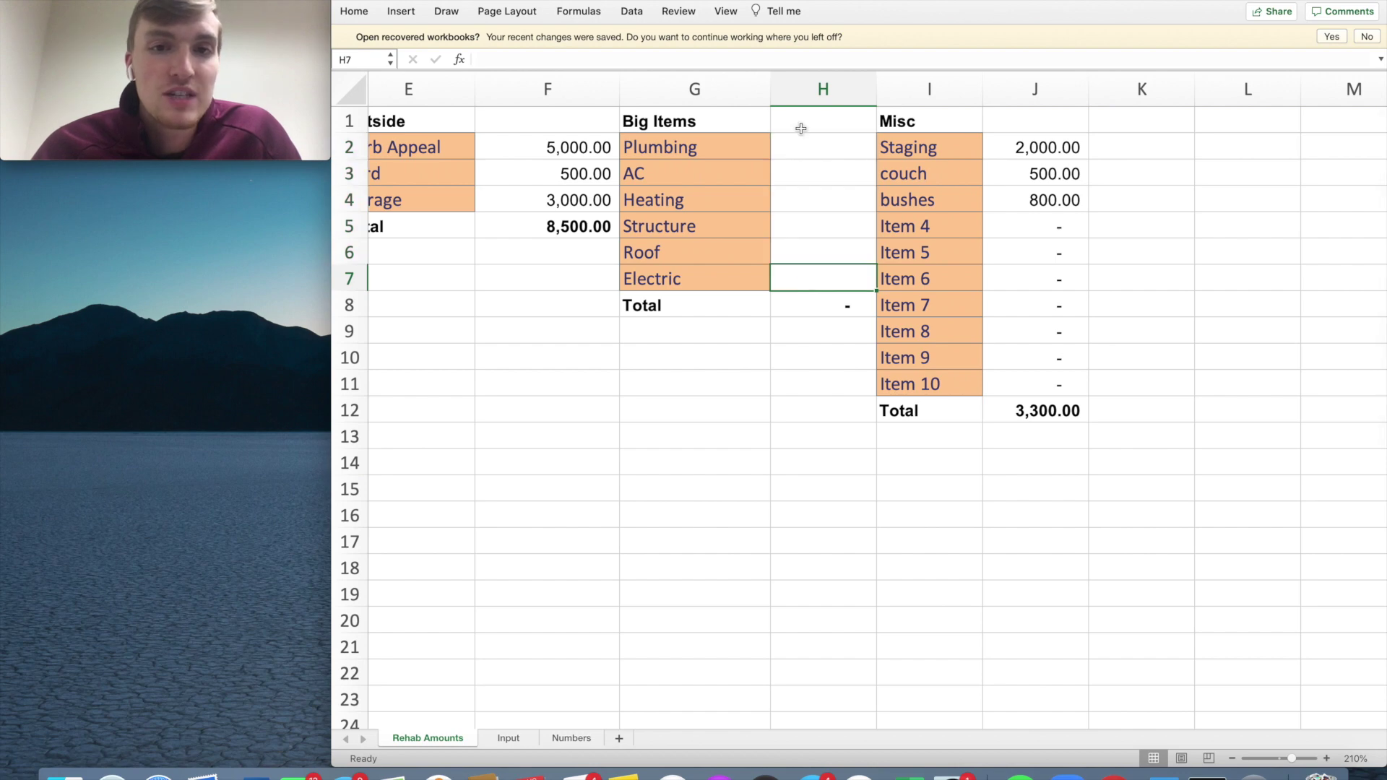
click(815, 152)
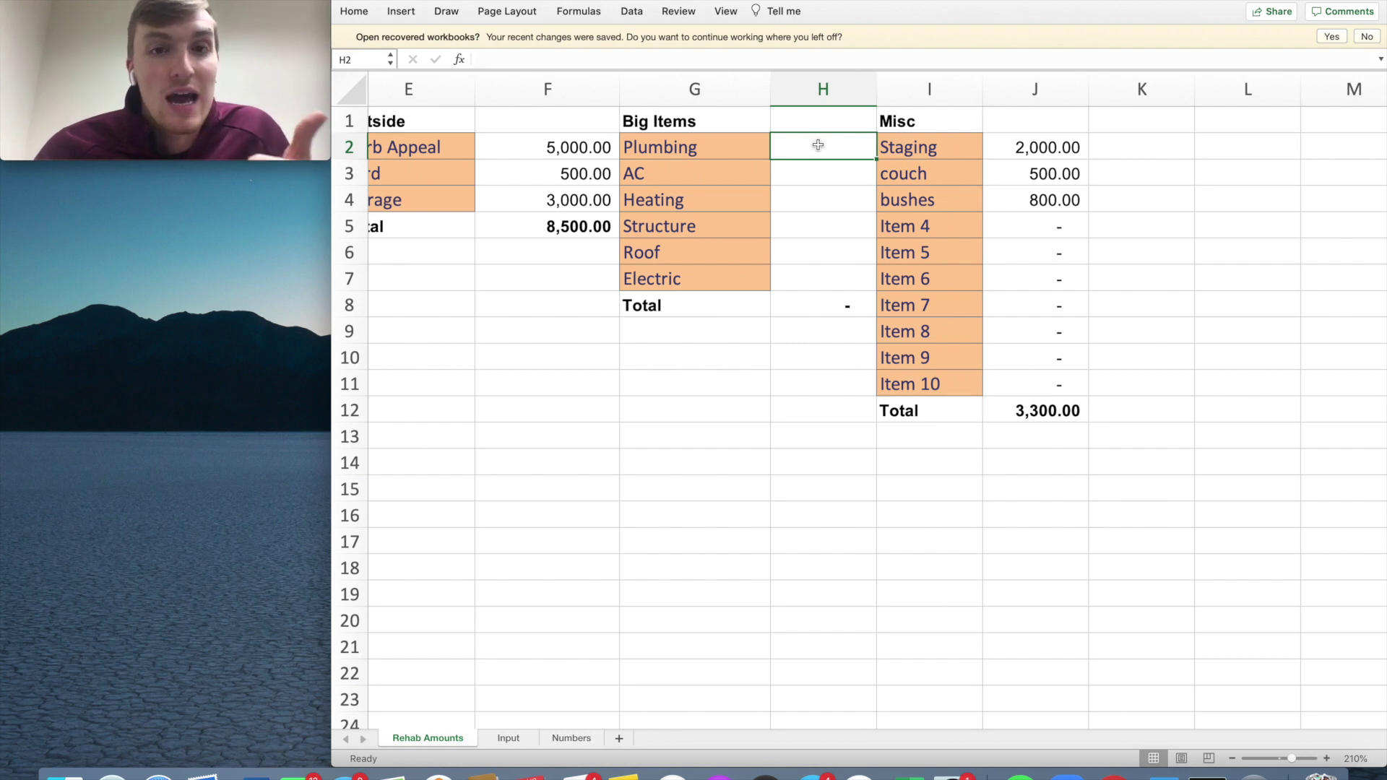
click(651, 141)
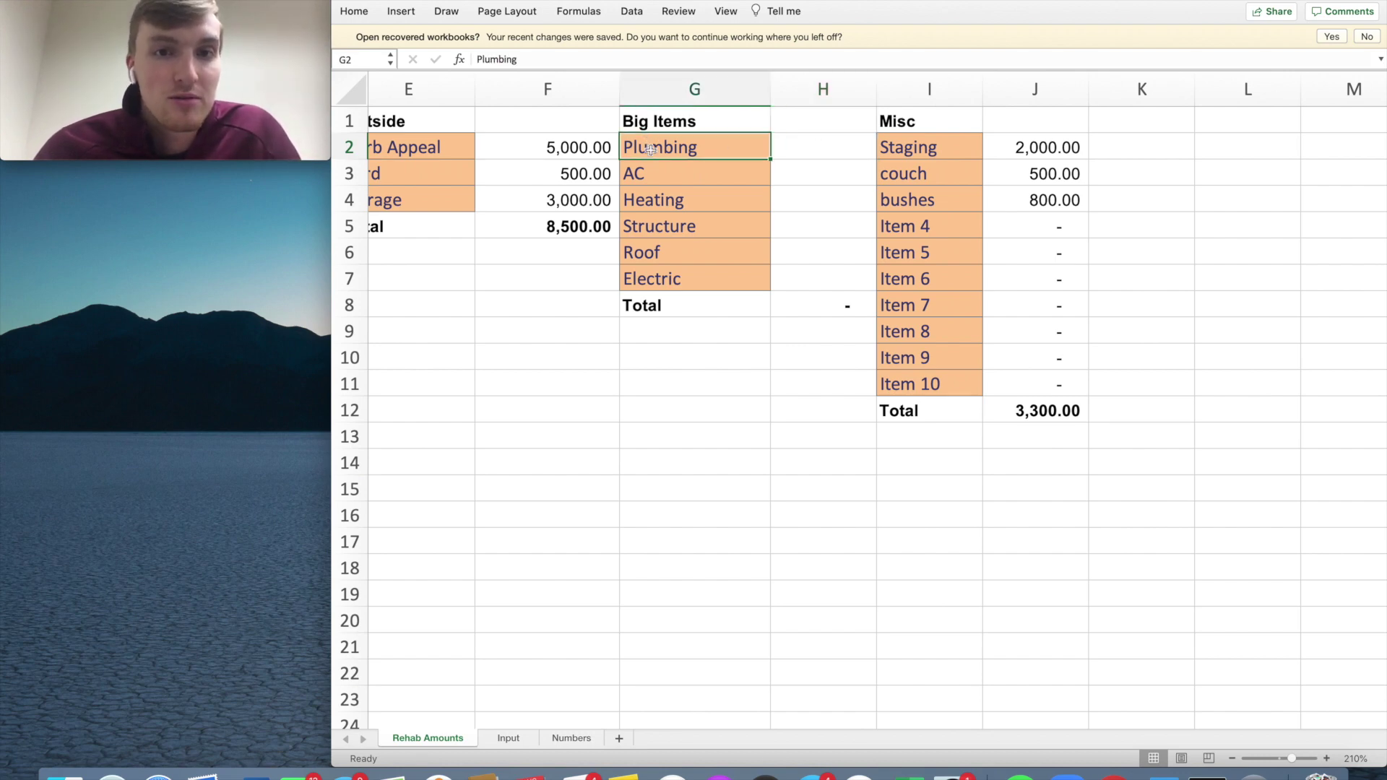
drag(653, 169, 654, 201)
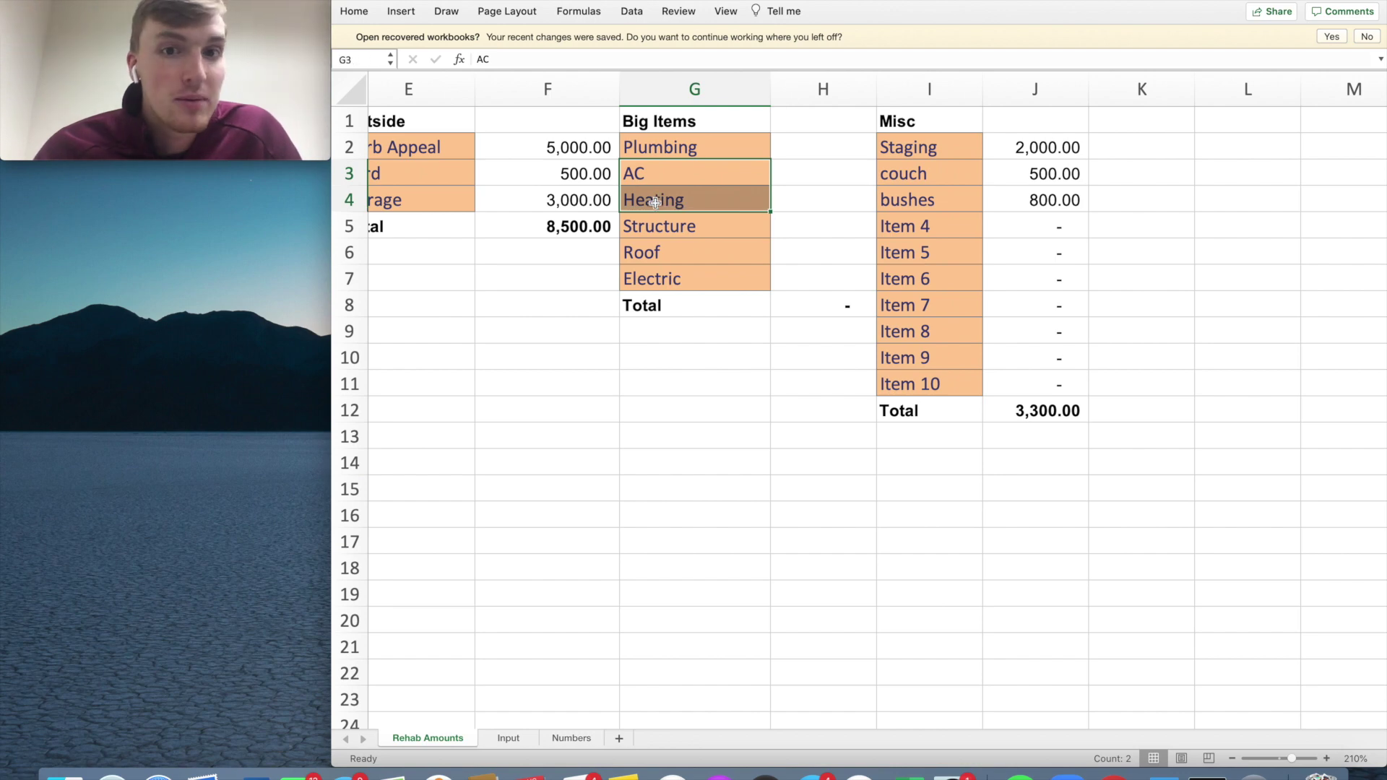
click(685, 228)
drag(687, 230, 685, 287)
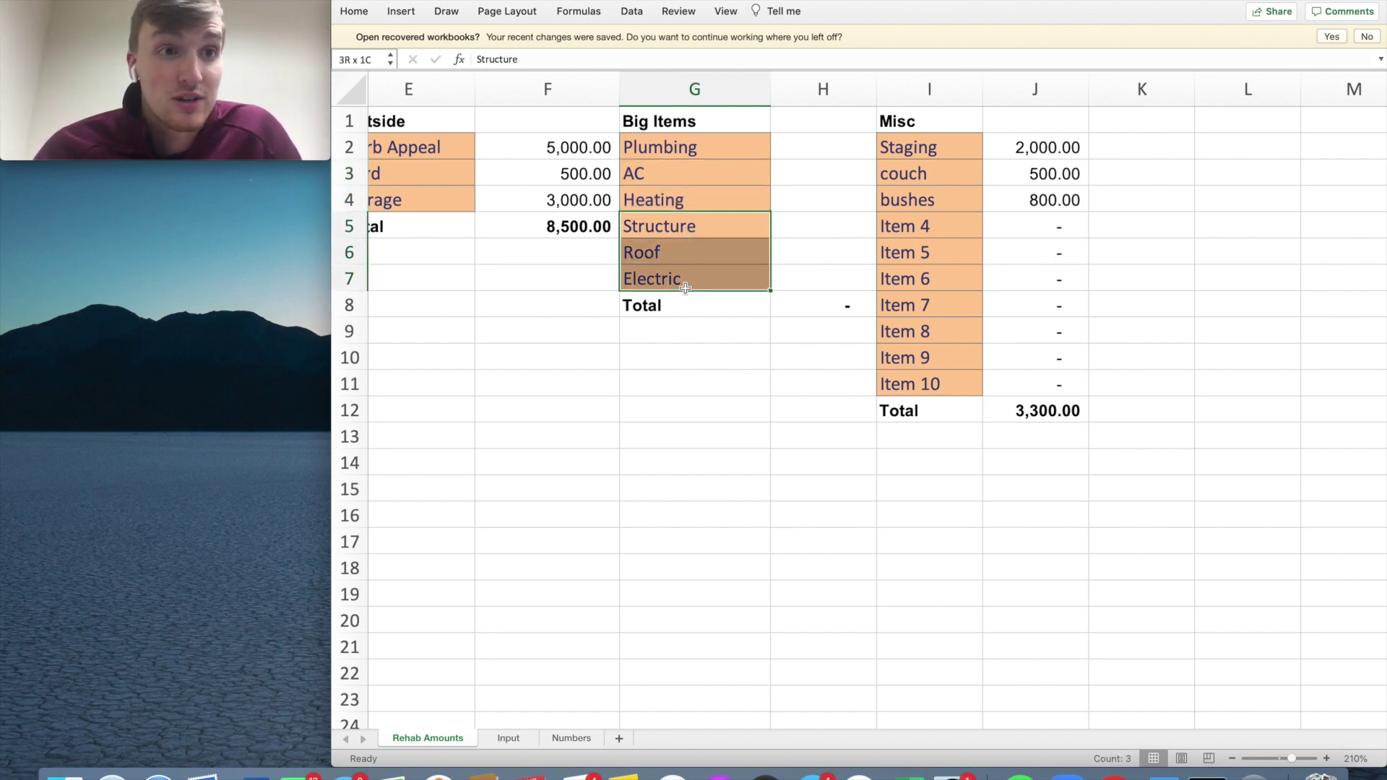
drag(831, 223, 821, 273)
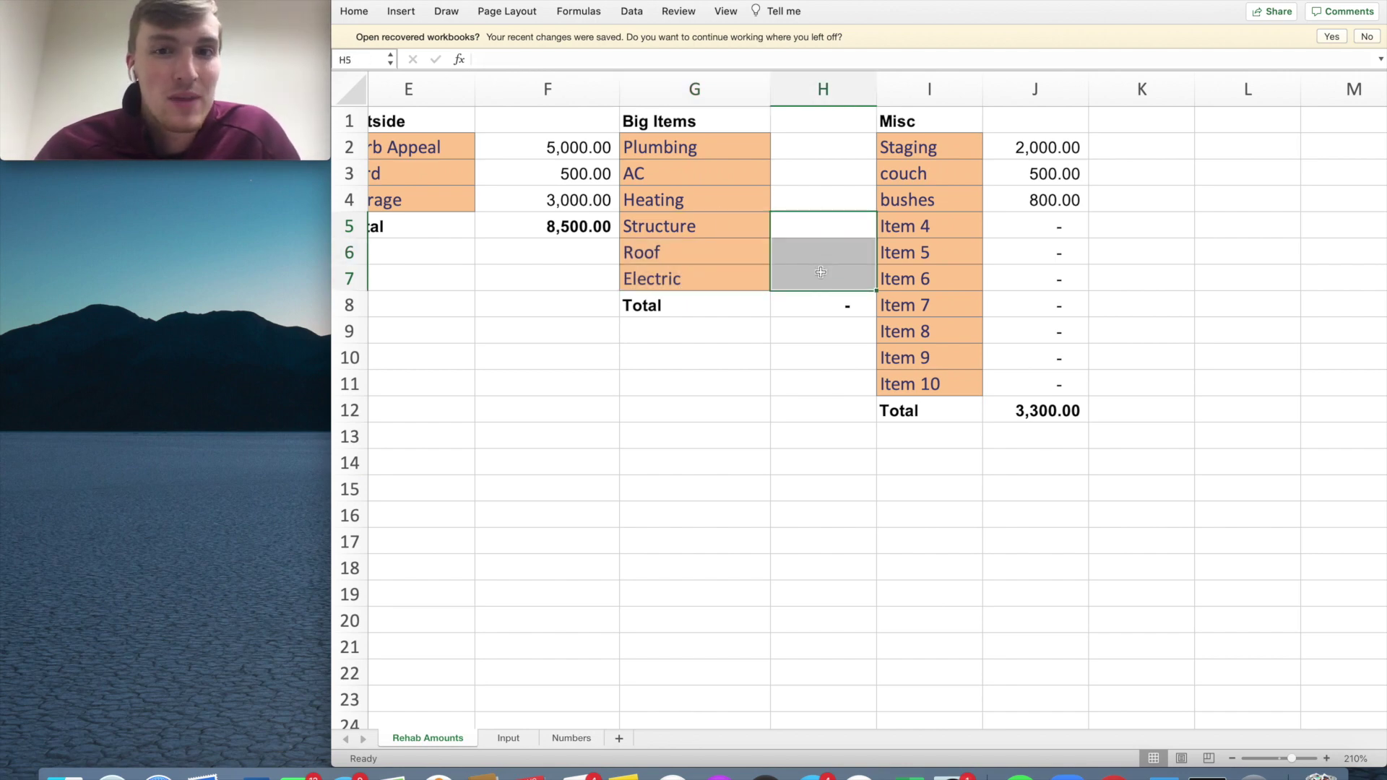
drag(818, 284, 694, 147)
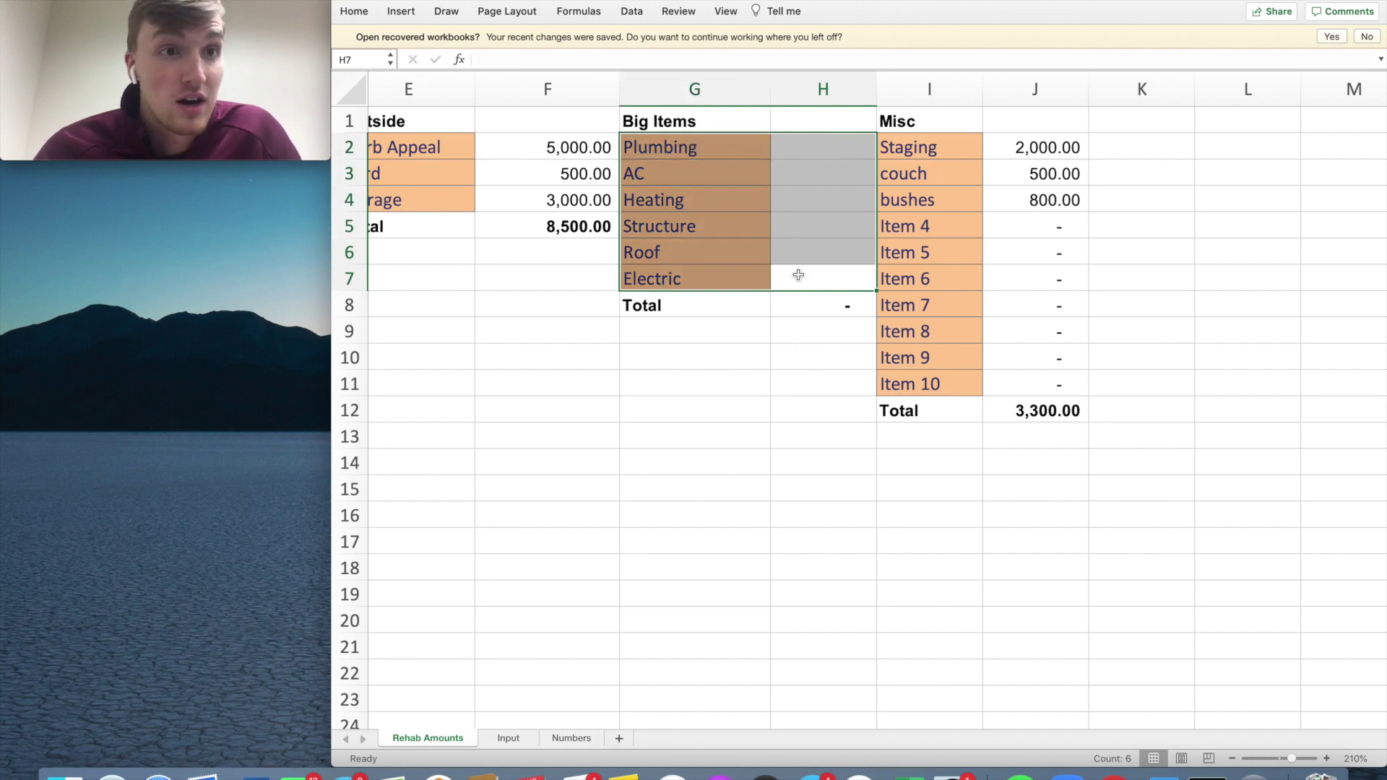
Step: Enter 10,000 as the Electric cost under Big Items
click(845, 281)
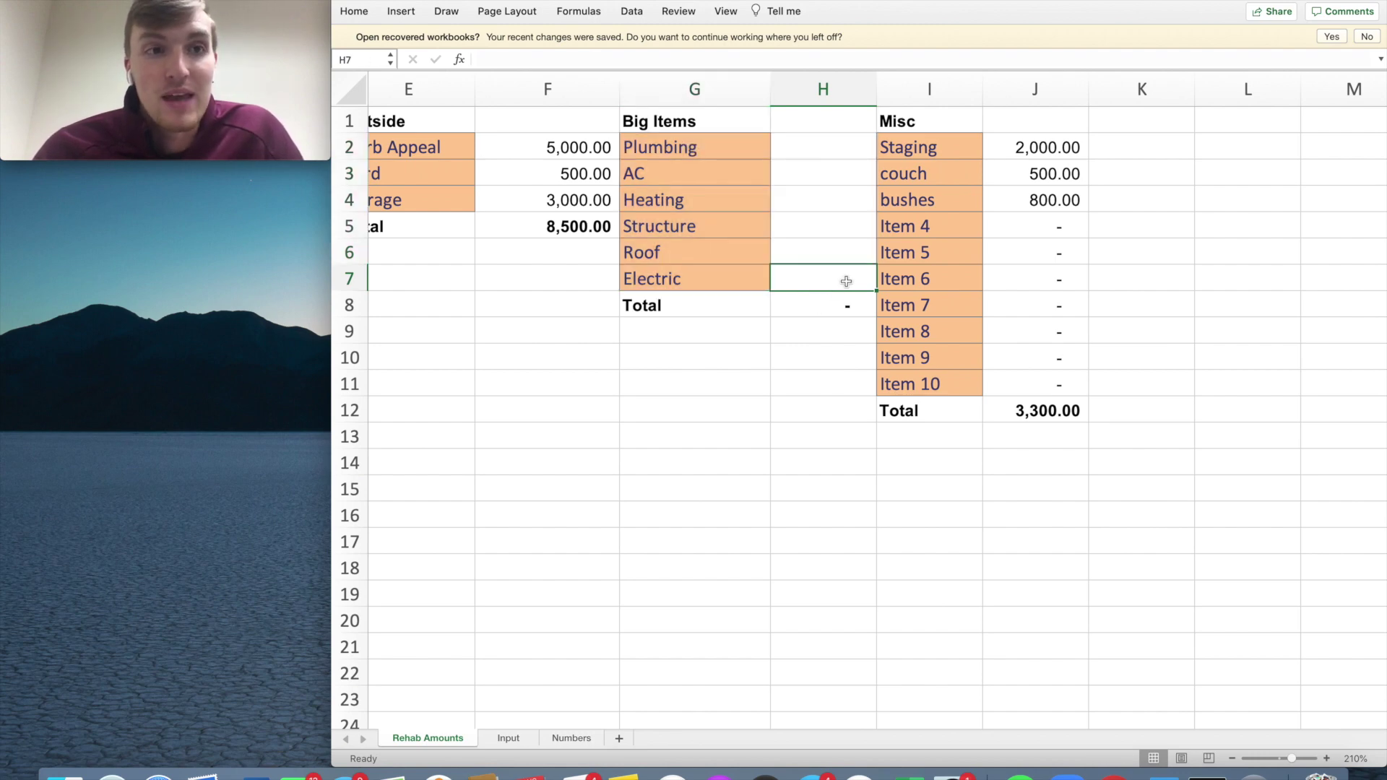
text(10000)
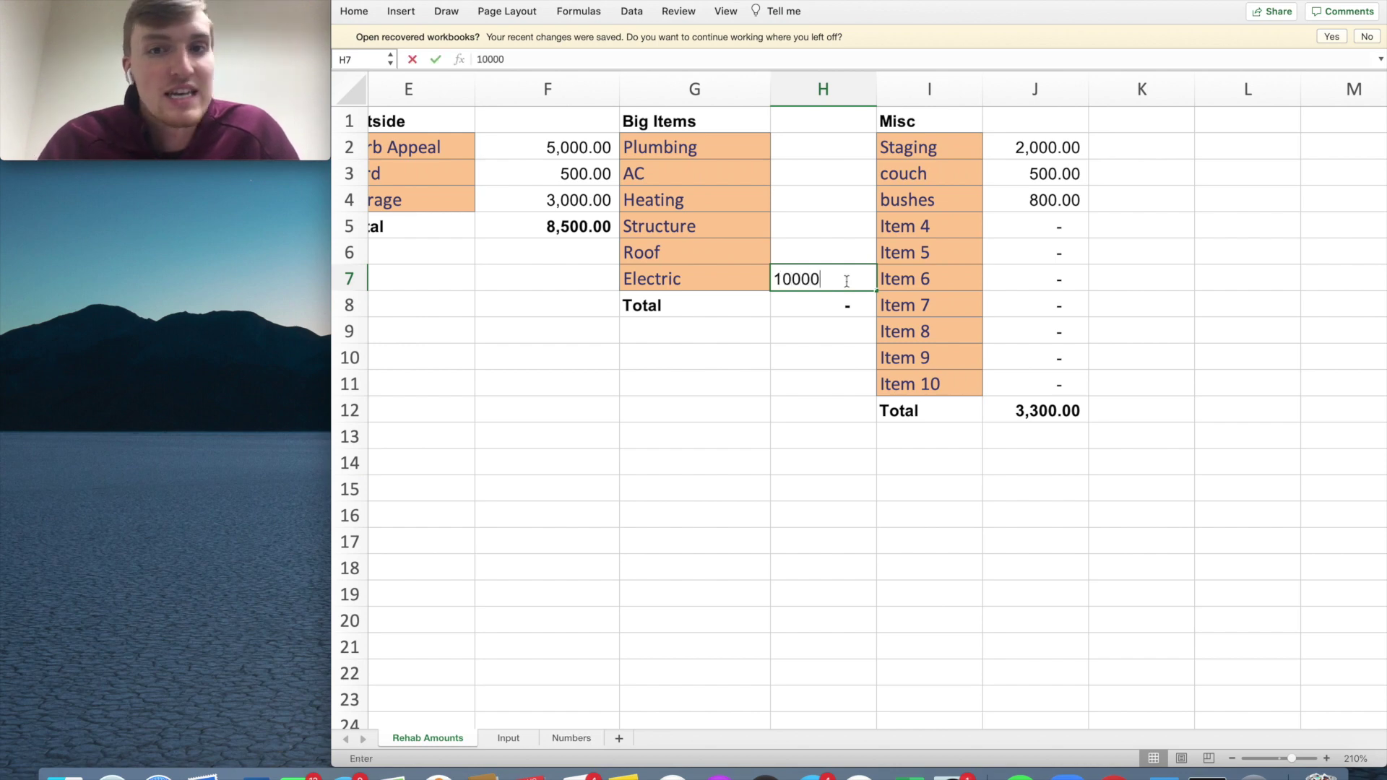
key(Return)
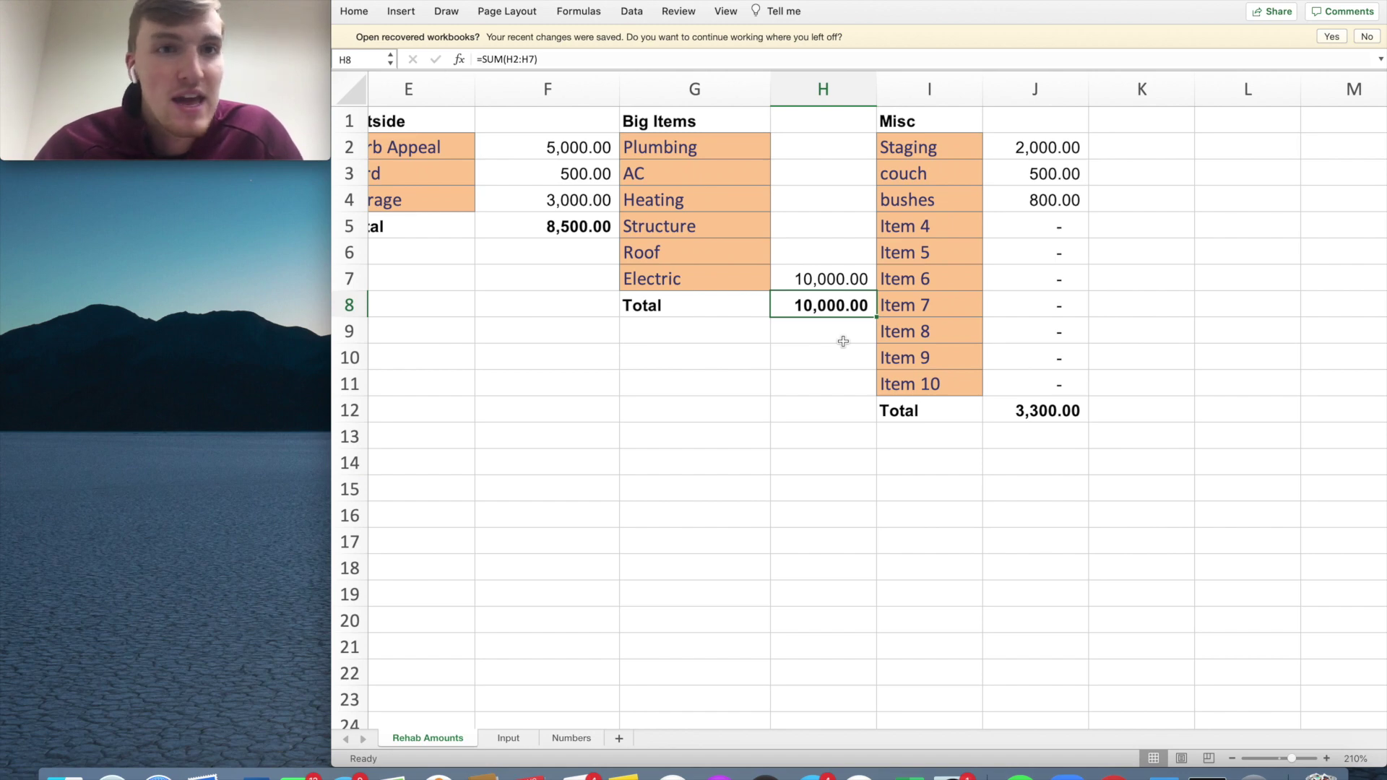
click(1038, 153)
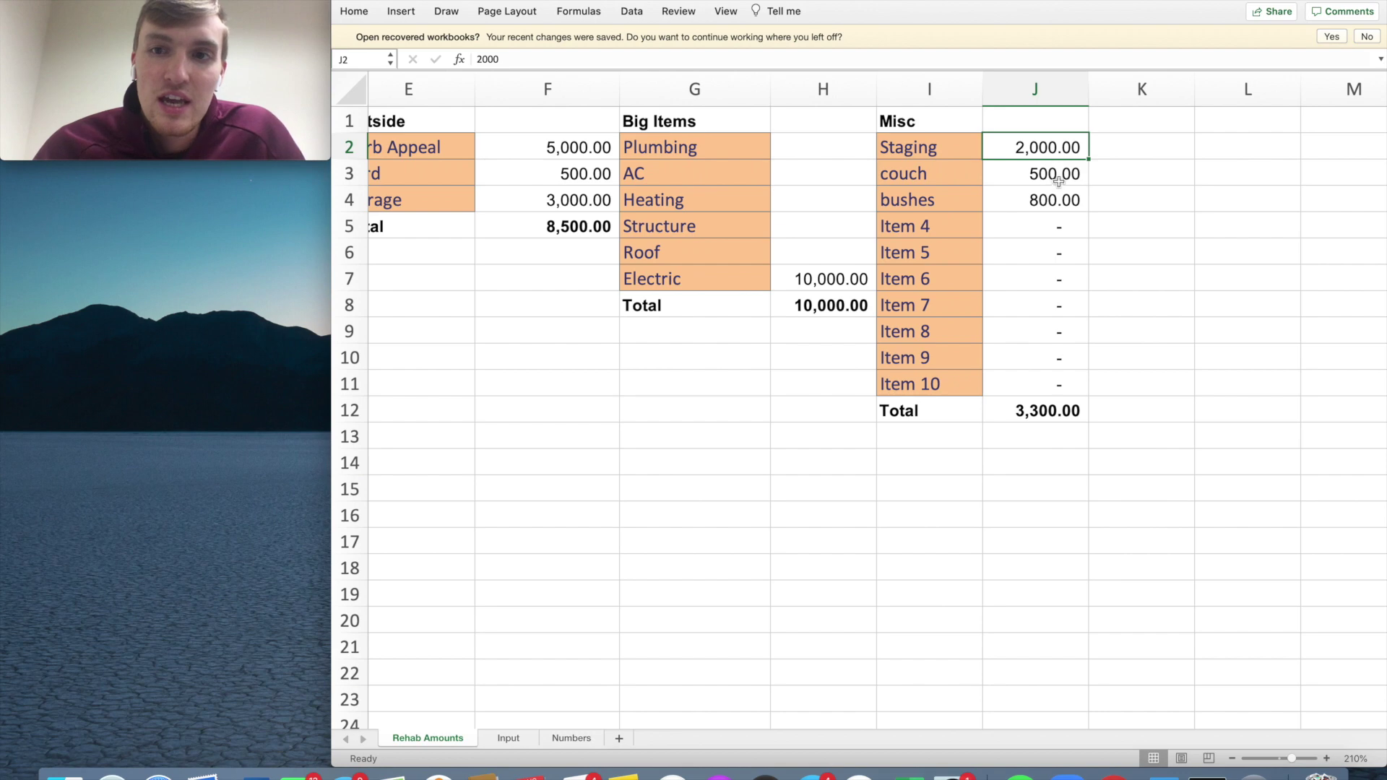
Step: Erase the couch label from the Misc item list
drag(1059, 181, 1060, 195)
click(928, 174)
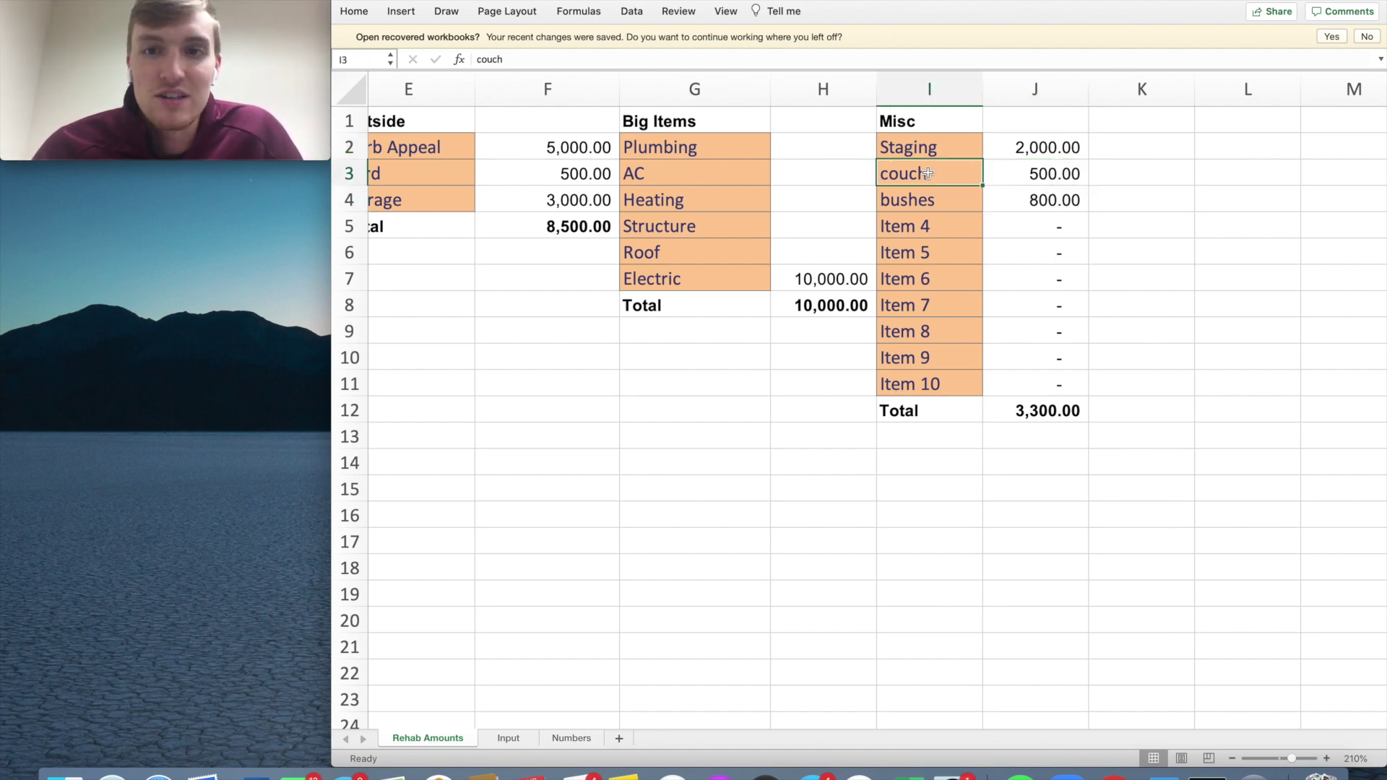
text(itea)
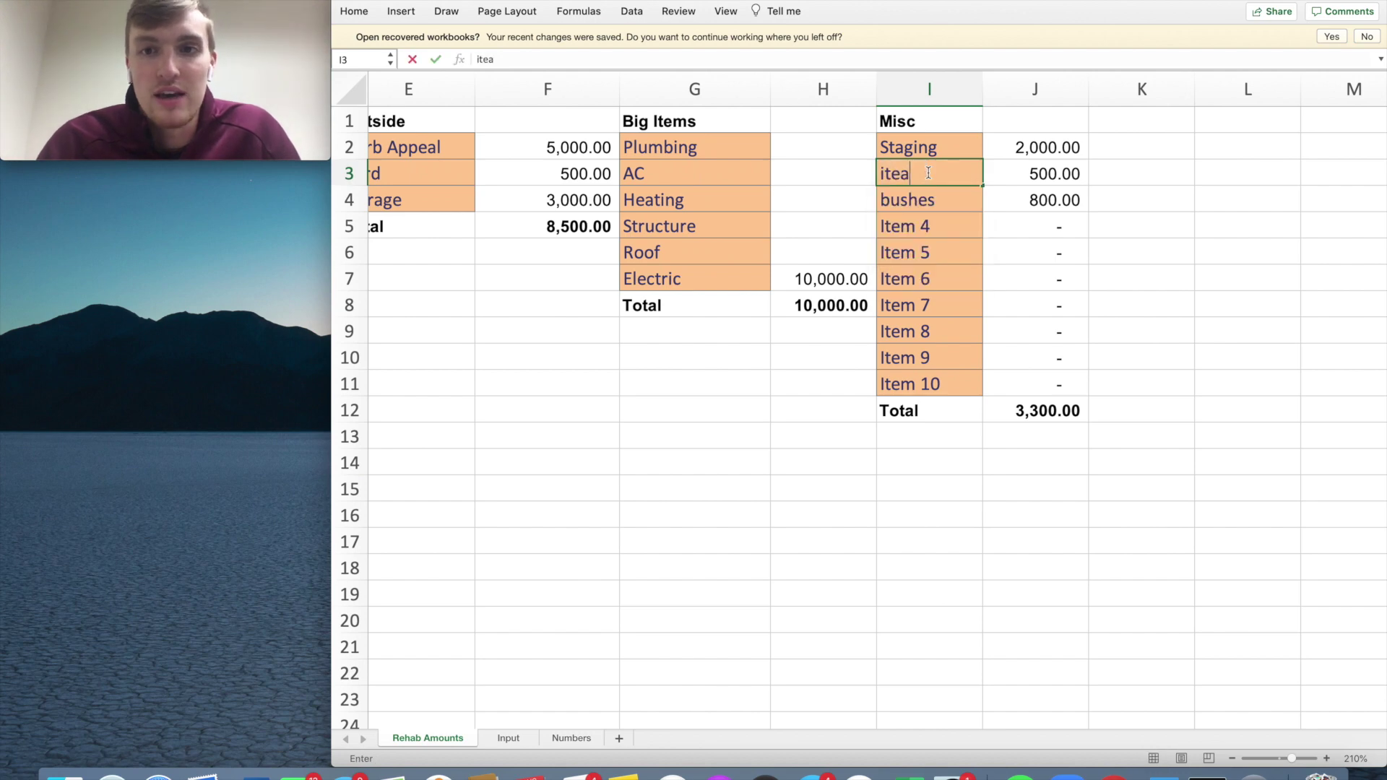
key(BackSpace)
key(BackSpace)
key(BackSpace)
key(BackSpace)
key(Tab)
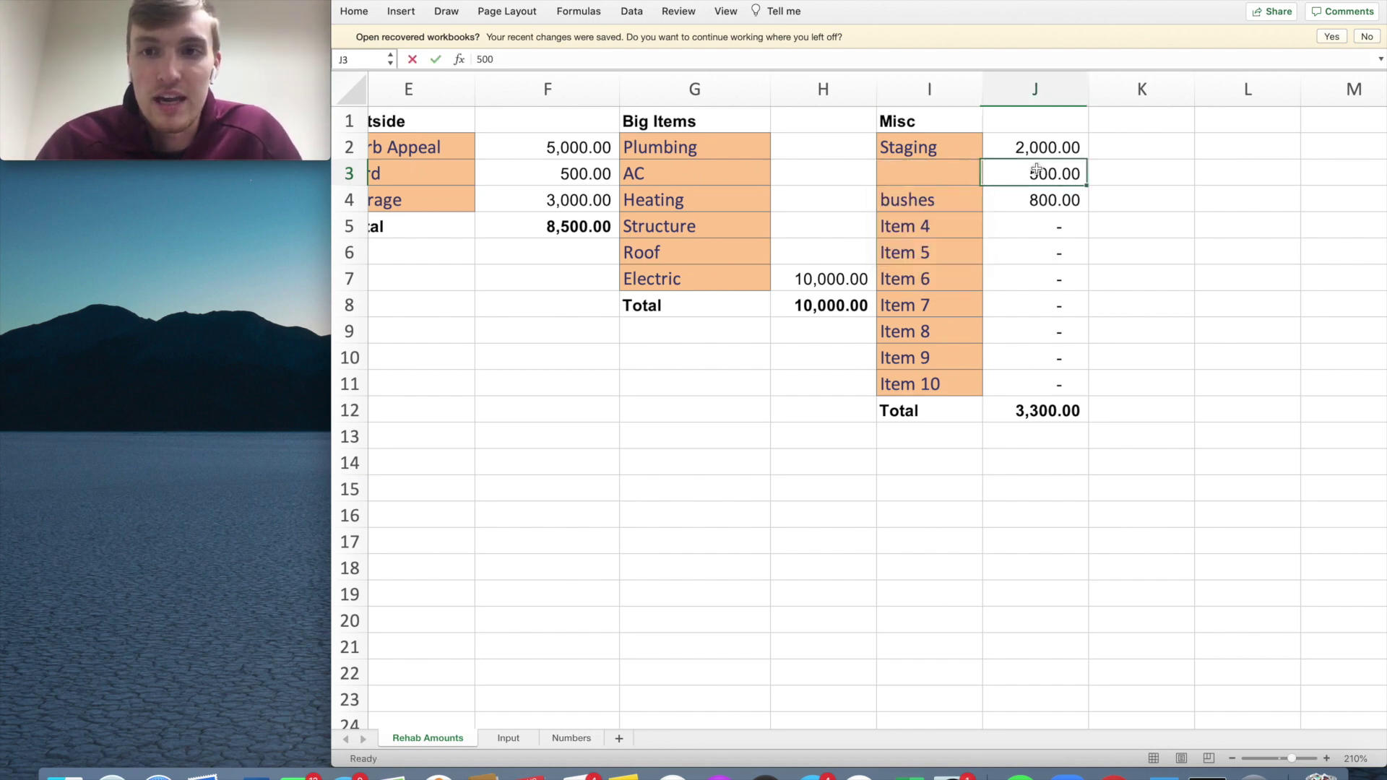
Step: Check the Total Rehab formula, then go to the Input sheet
drag(933, 359, 942, 167)
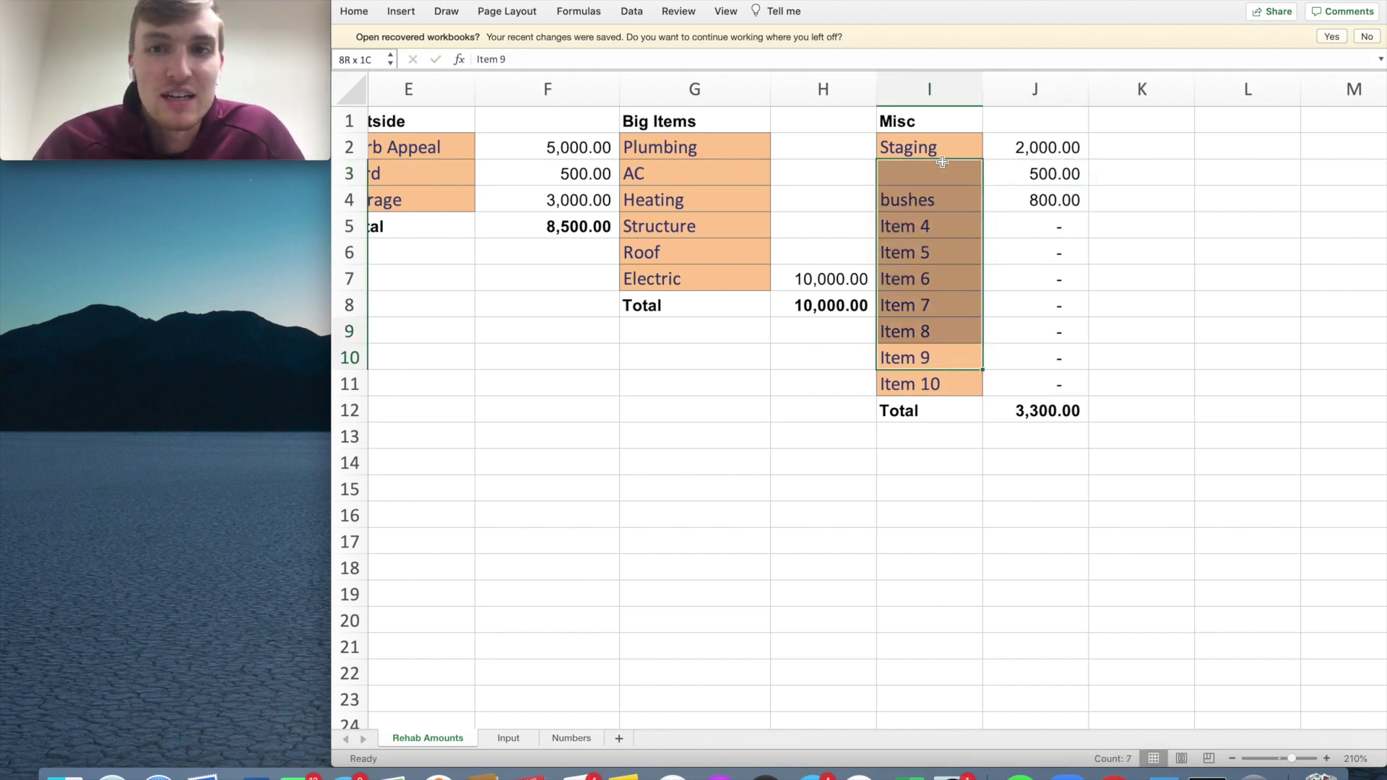
scroll(780, 297, left, 10)
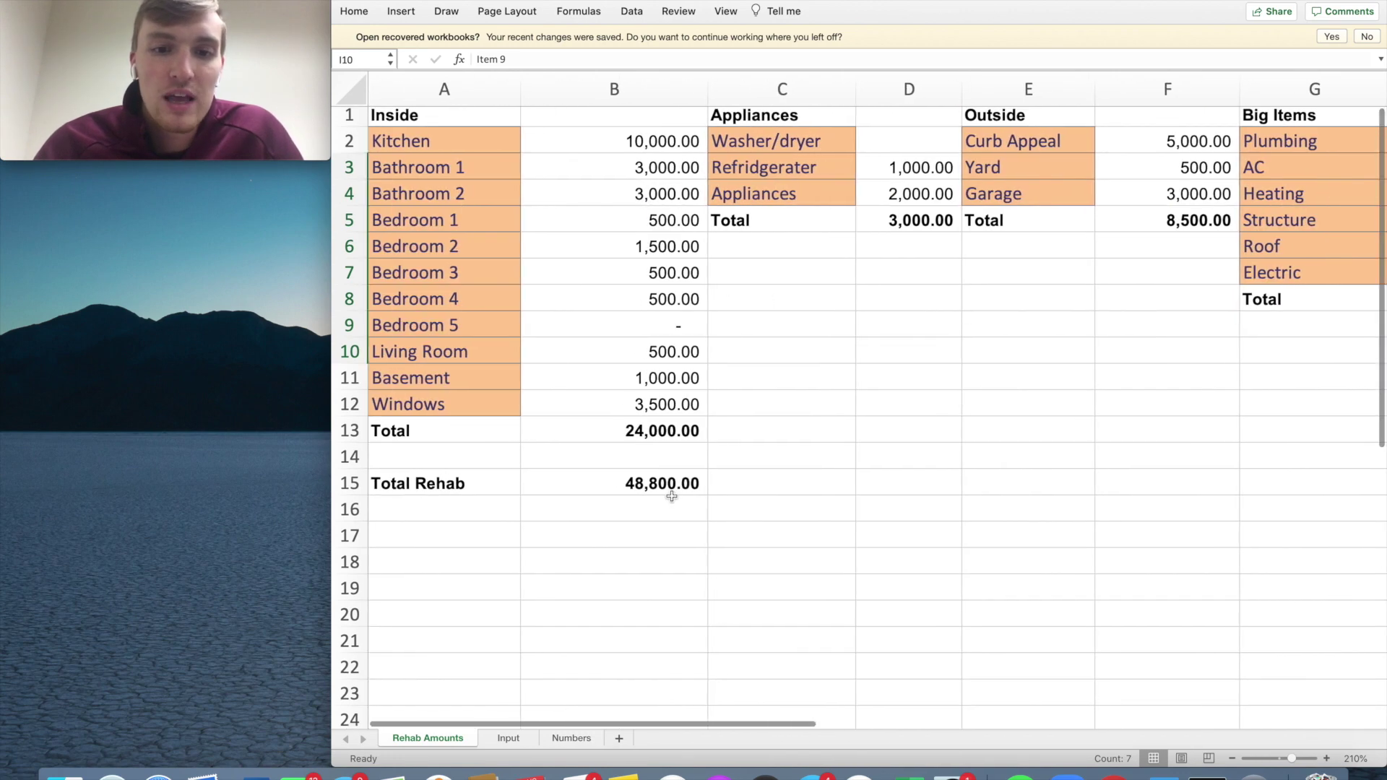
drag(1312, 483, 677, 484)
click(677, 485)
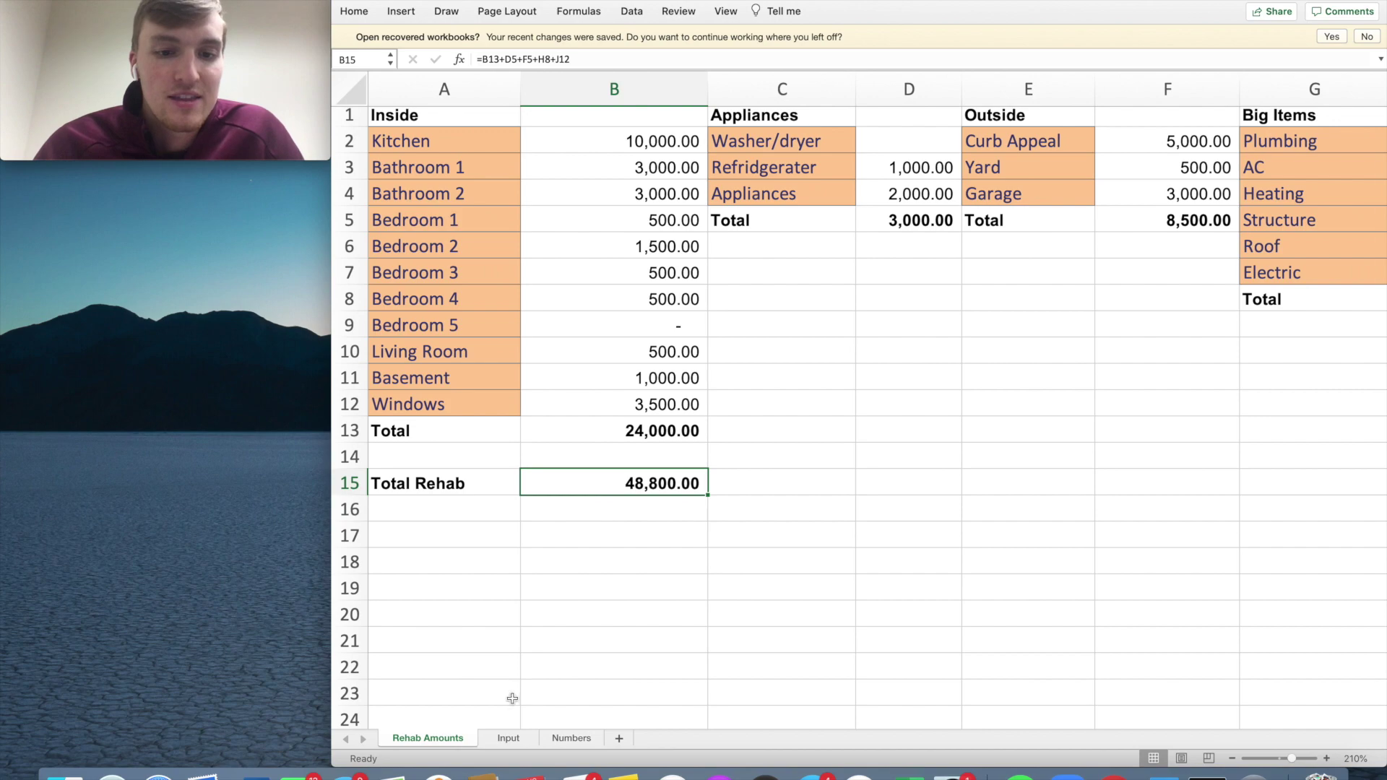
click(509, 738)
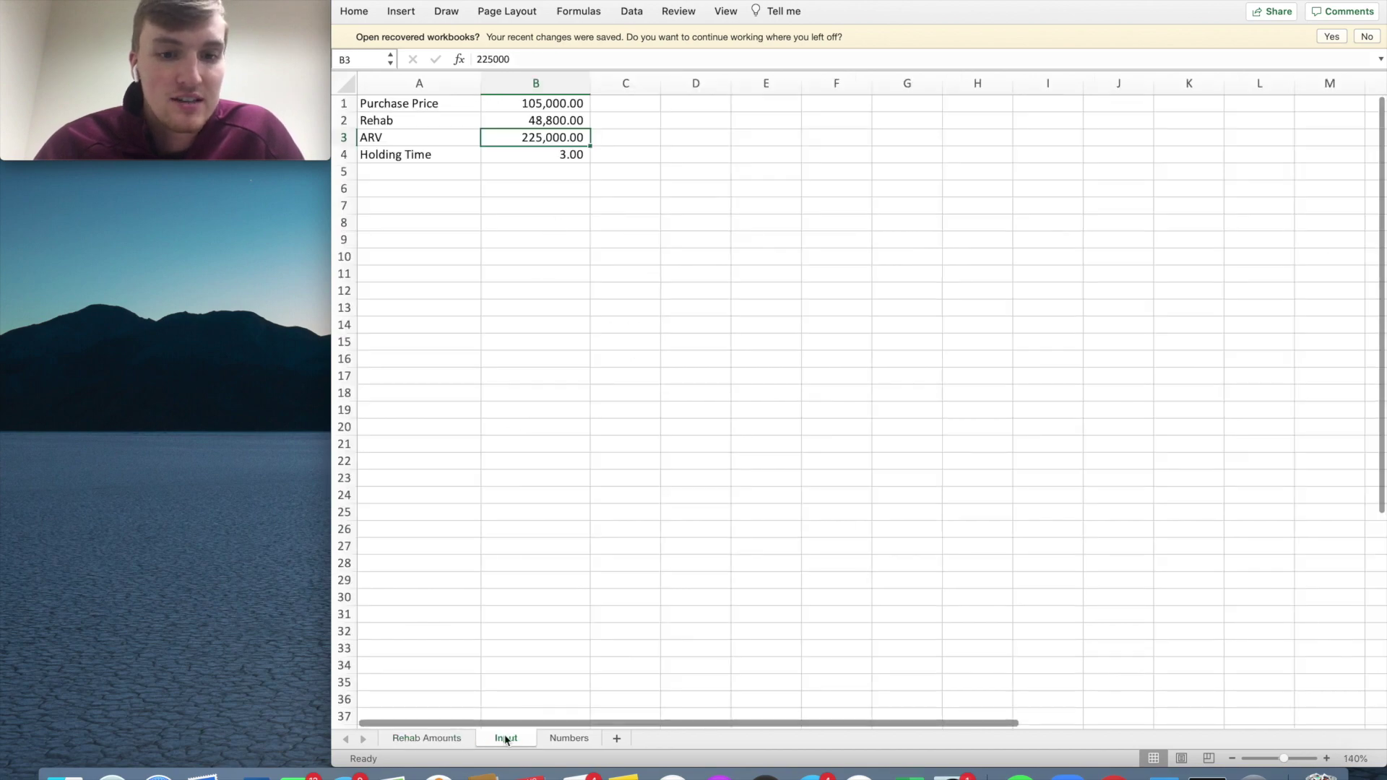
Step: Zoom in on the Input sheet and inspect the Rehab formula linking to Rehab Amounts
click(1326, 758)
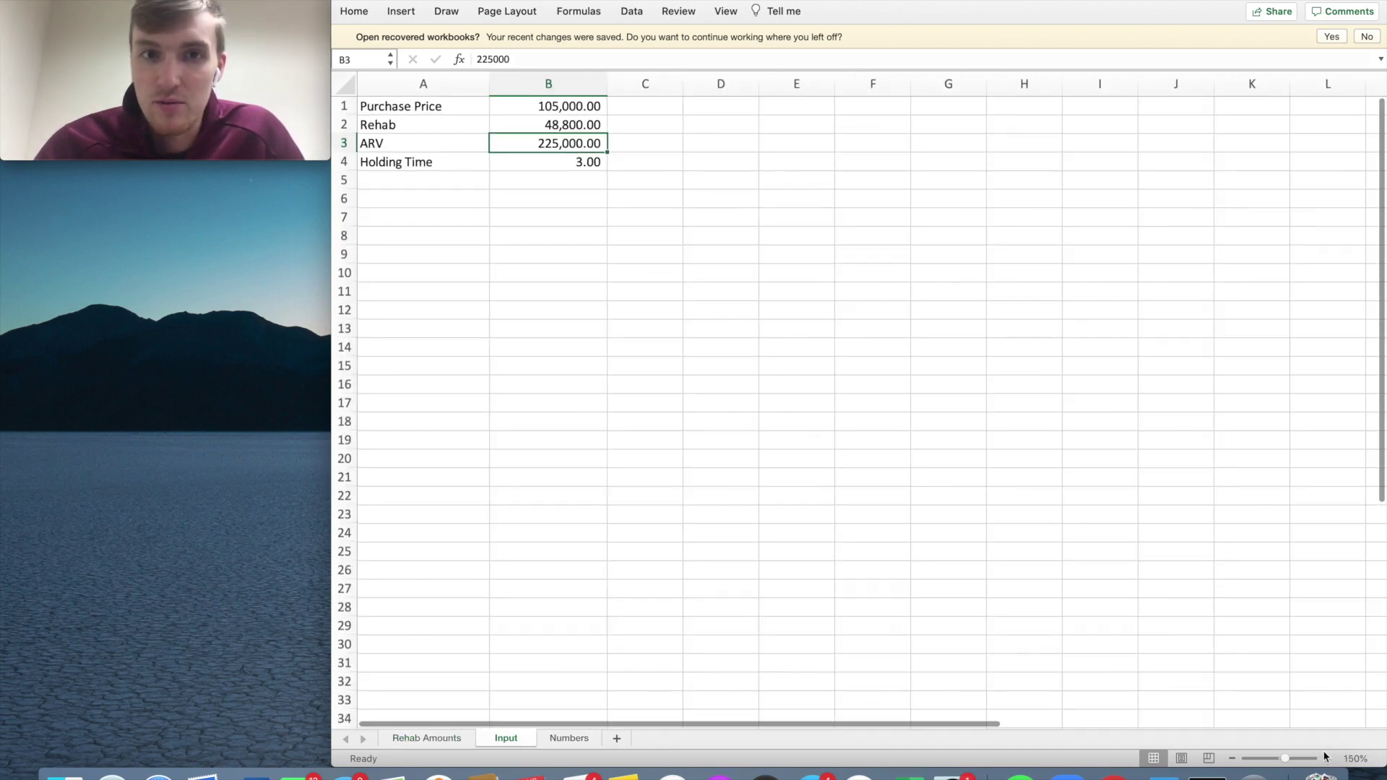
click(1327, 758)
click(1326, 758)
click(1327, 758)
click(1327, 758)
click(1327, 758)
click(1326, 758)
click(1327, 758)
click(1327, 758)
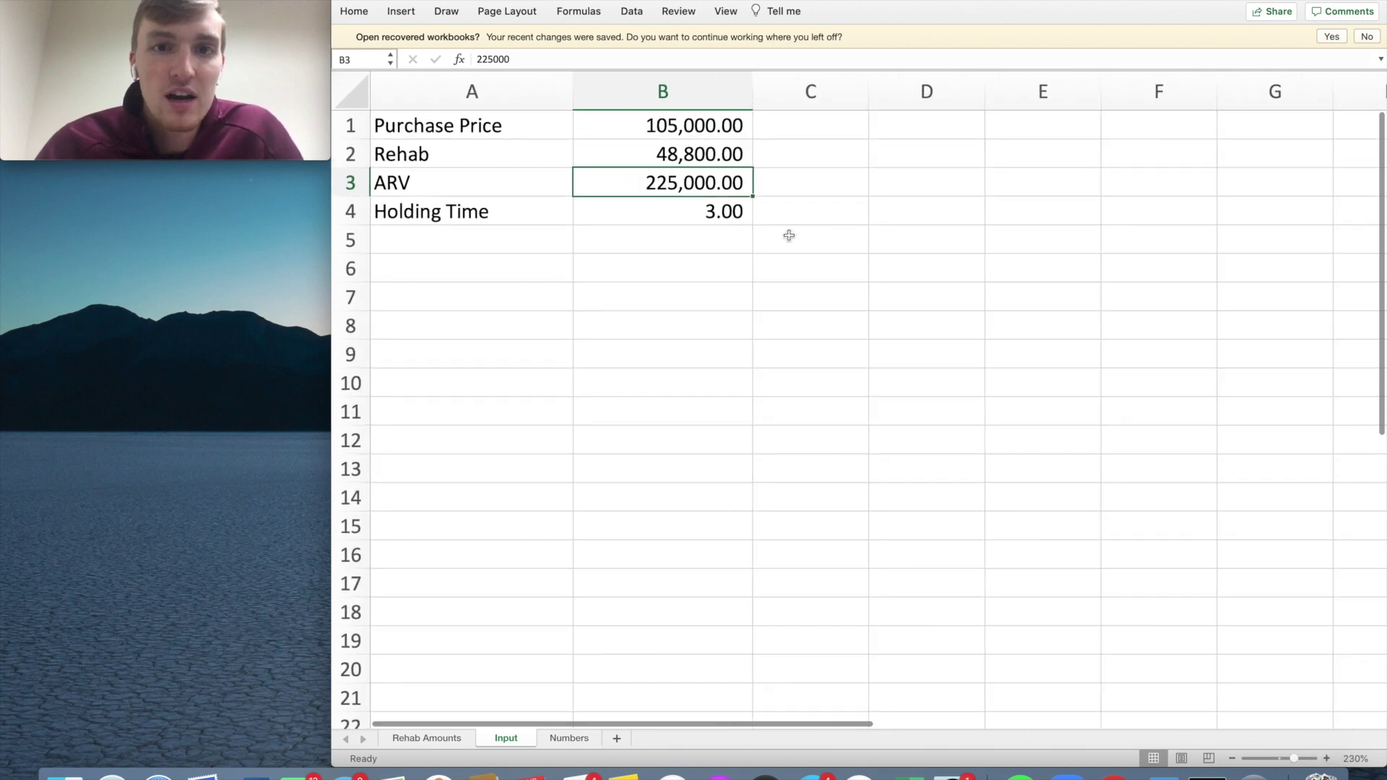
double_click(720, 156)
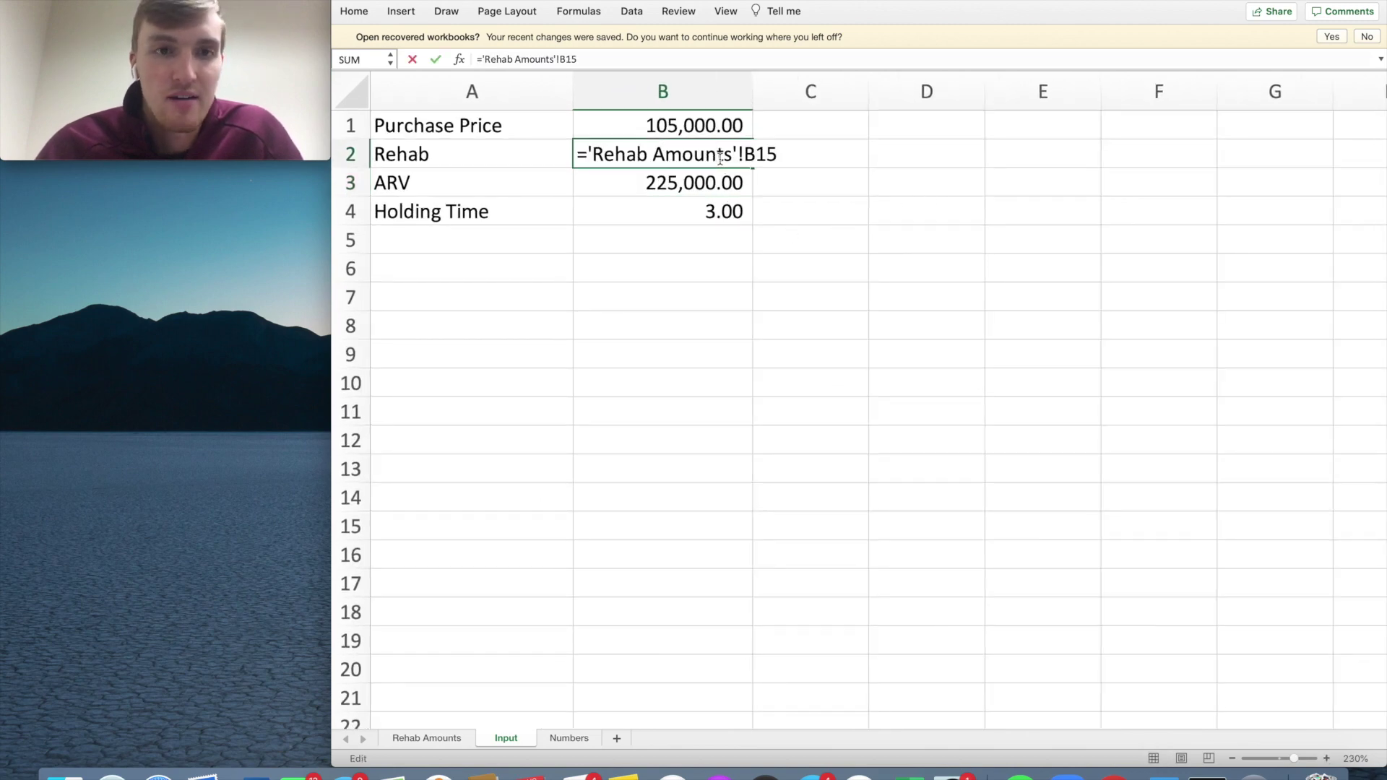
key(Return)
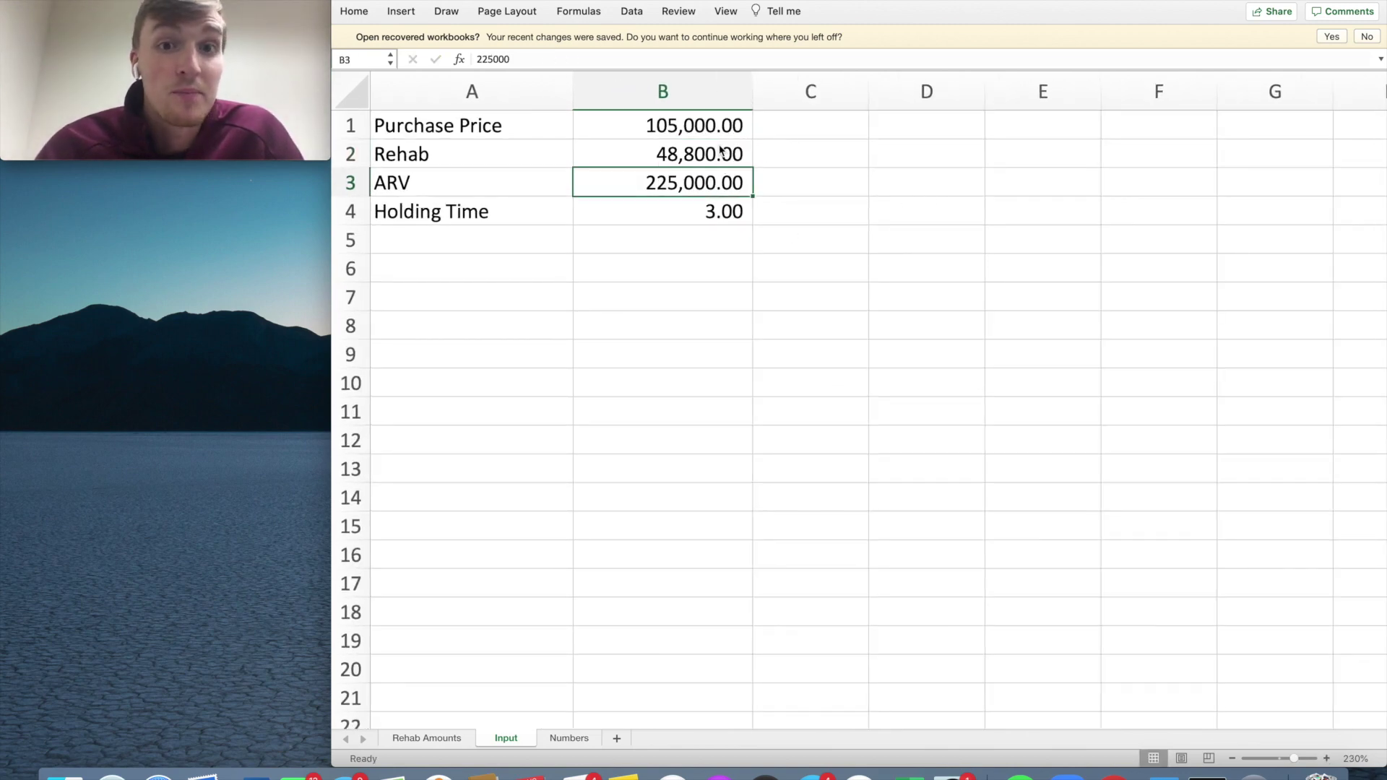
Step: Change the Purchase Price from 105,000 to 100,000
click(596, 123)
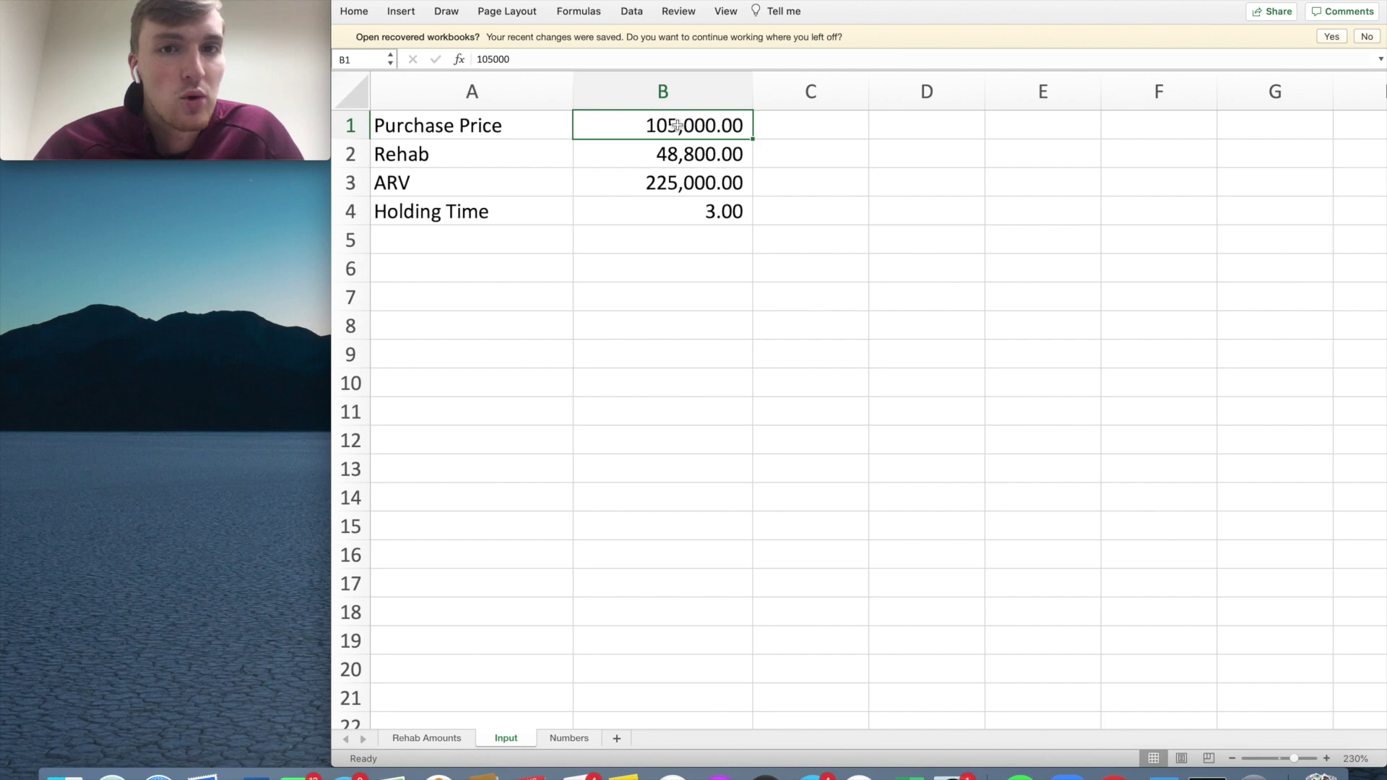
double_click(678, 125)
key(BackSpace)
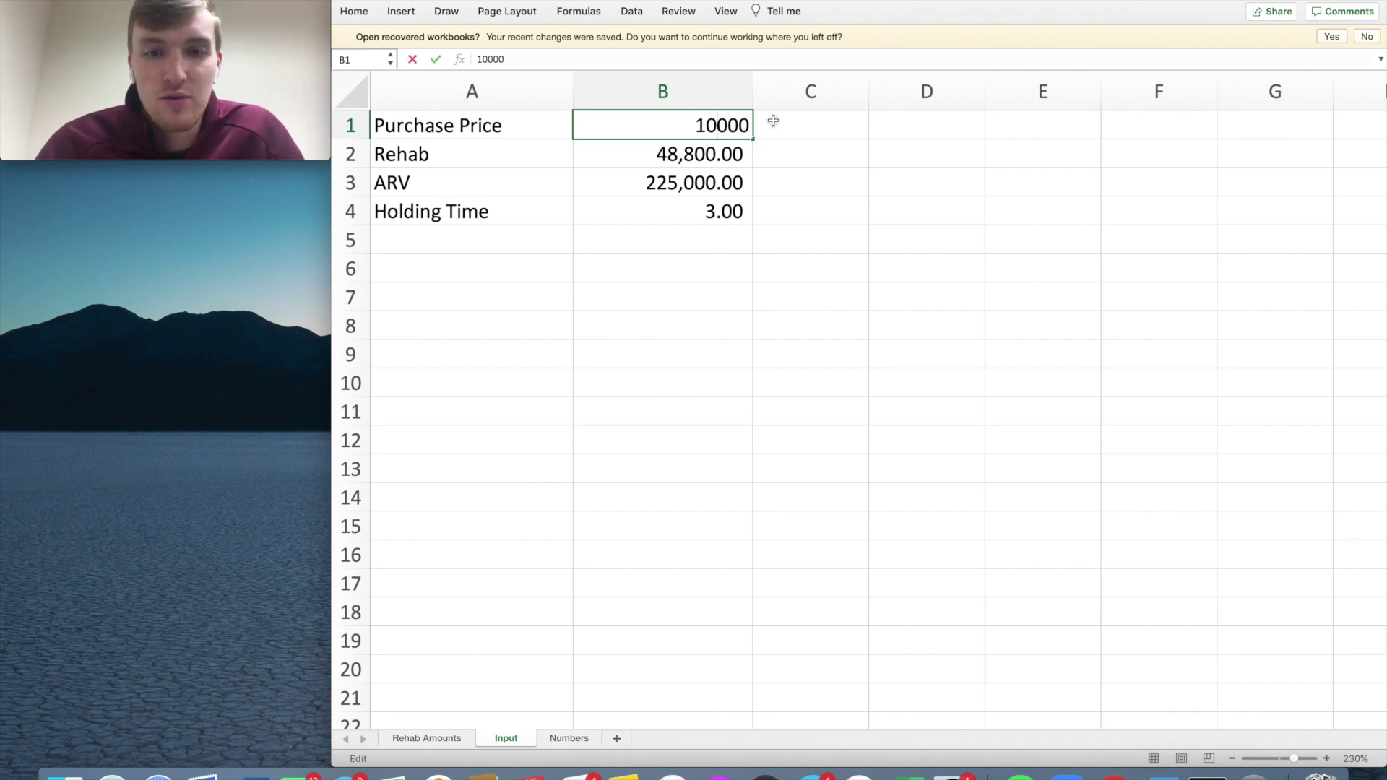
text(9)
key(BackSpace)
text(0)
key(Return)
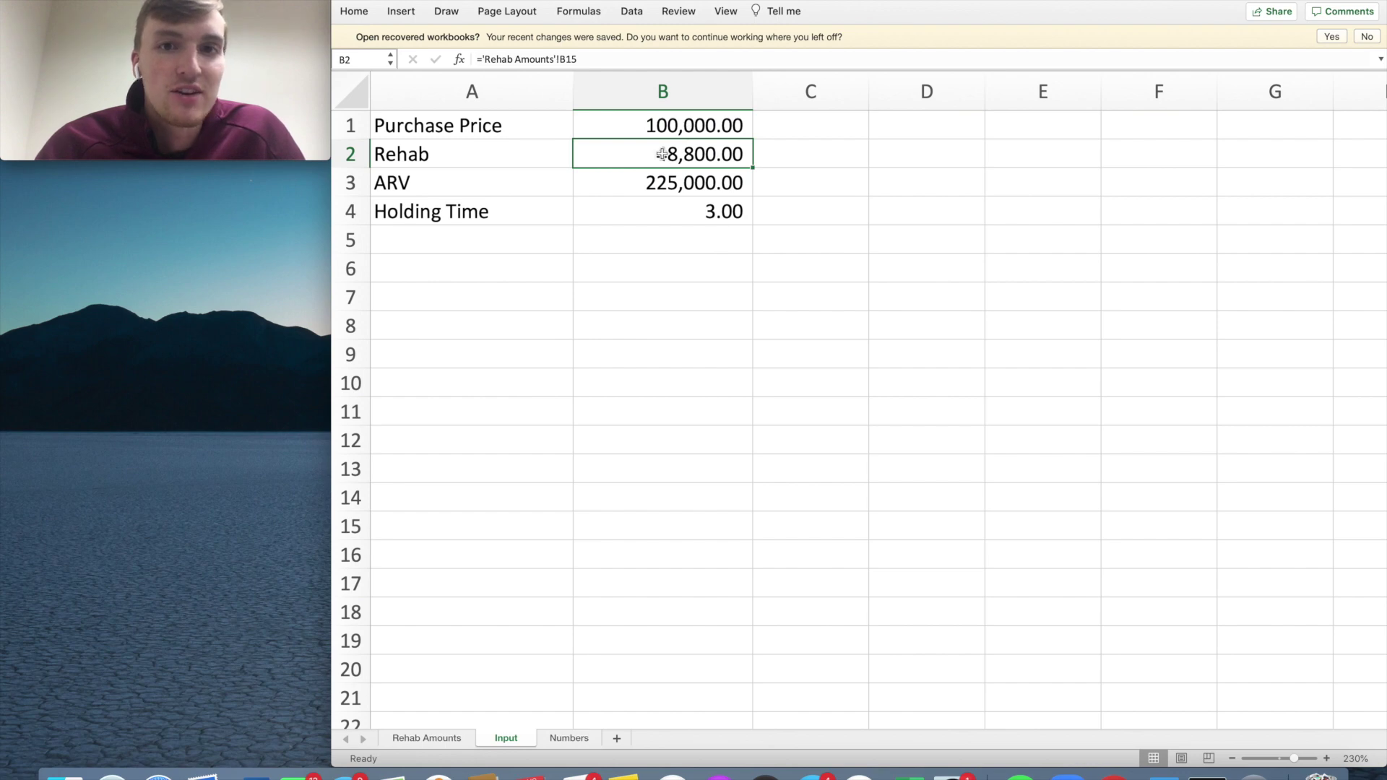
Step: Set ARV to 200,000 and Holding Time to 5
click(687, 183)
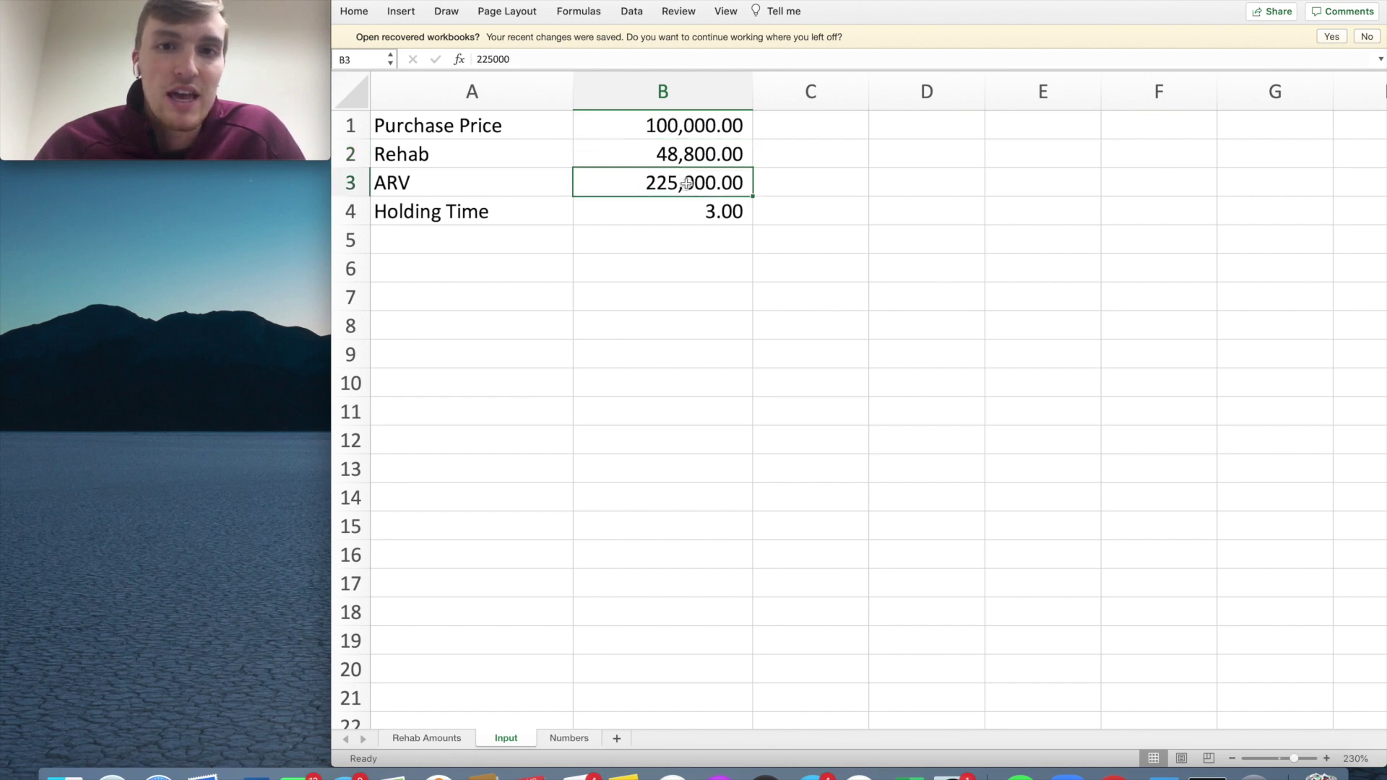
double_click(687, 183)
click(609, 183)
key(BackSpace)
key(BackSpace)
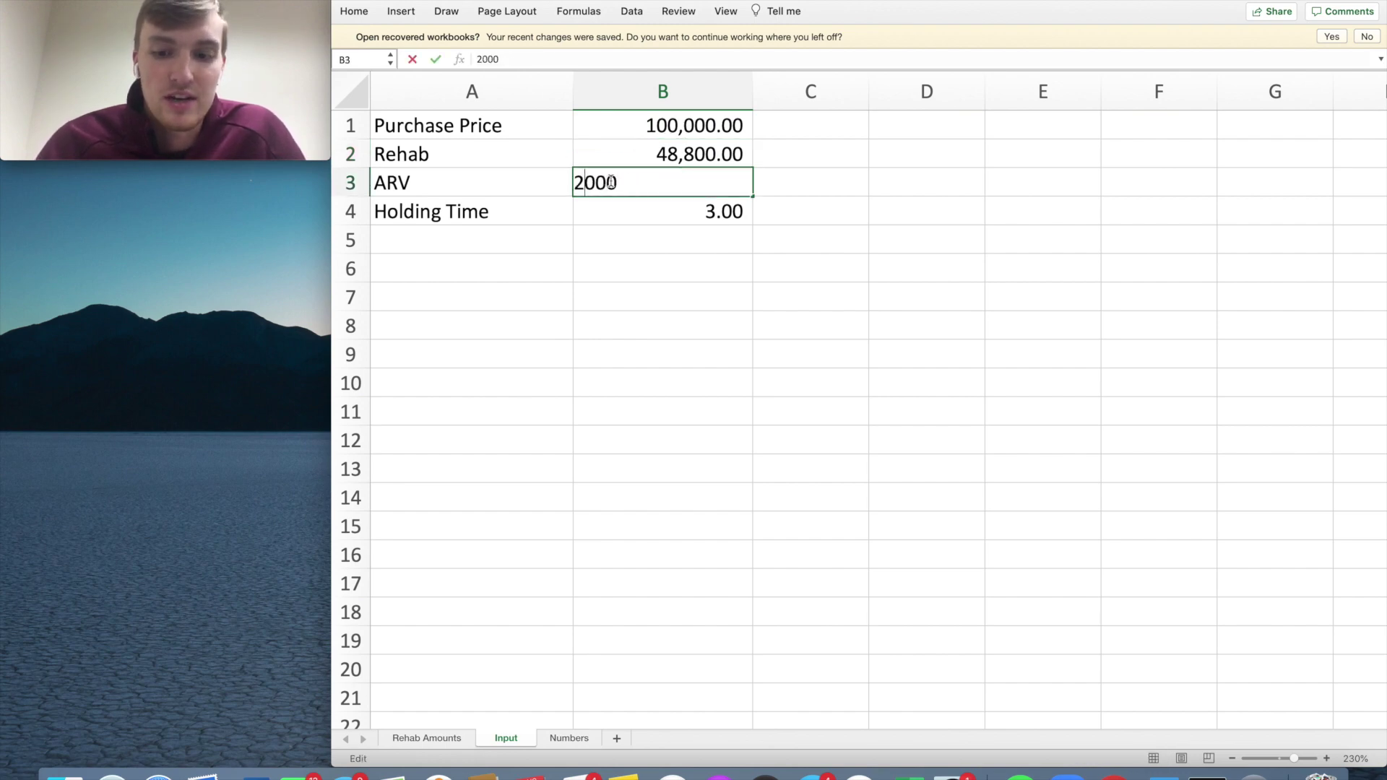
text(00)
key(Return)
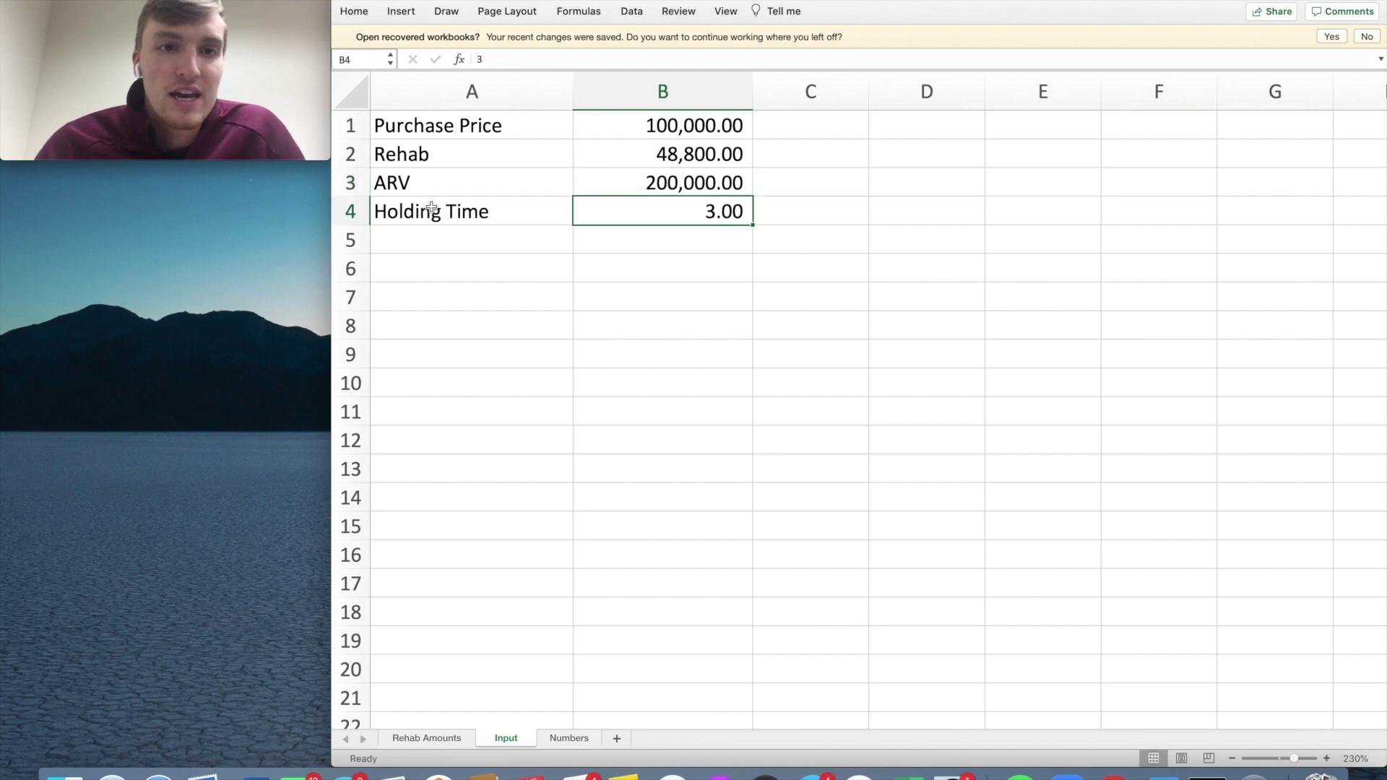
double_click(662, 213)
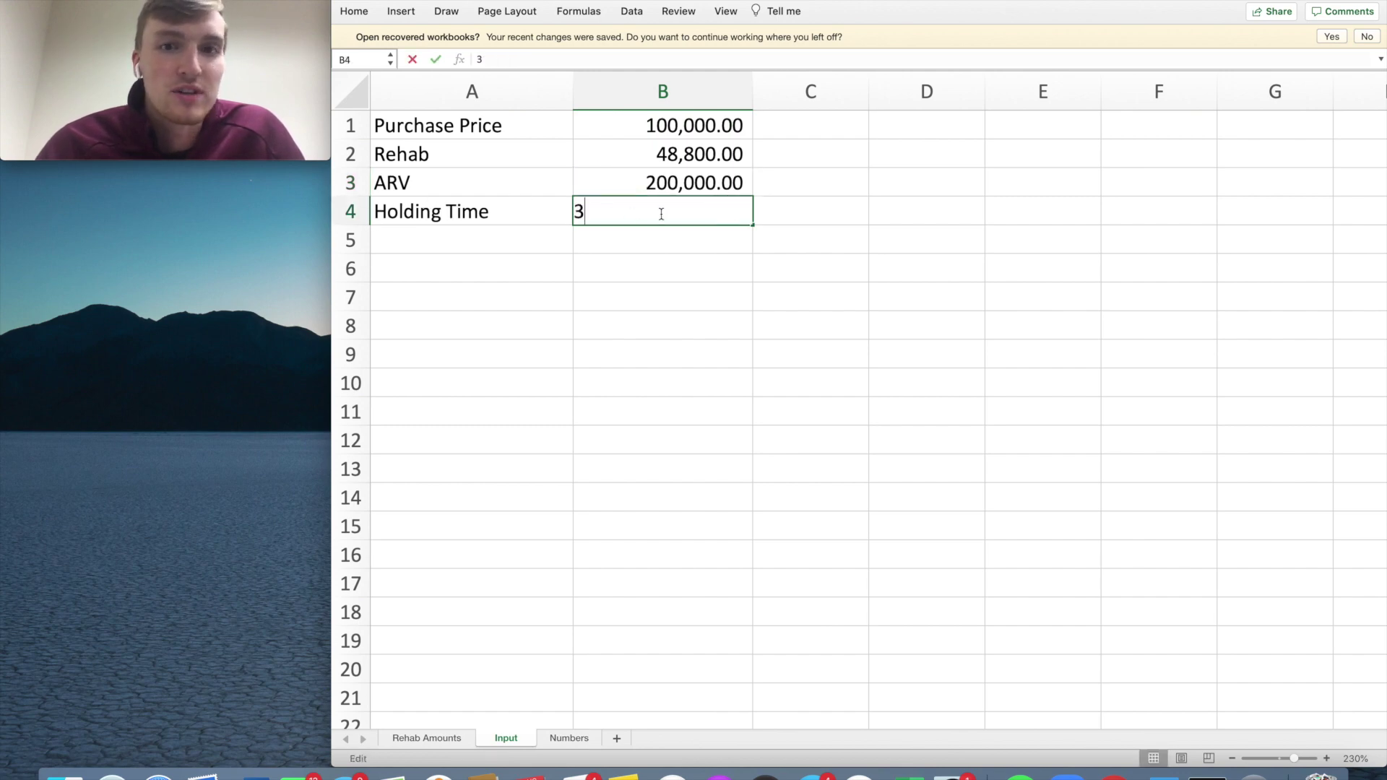
key(BackSpace)
text(5)
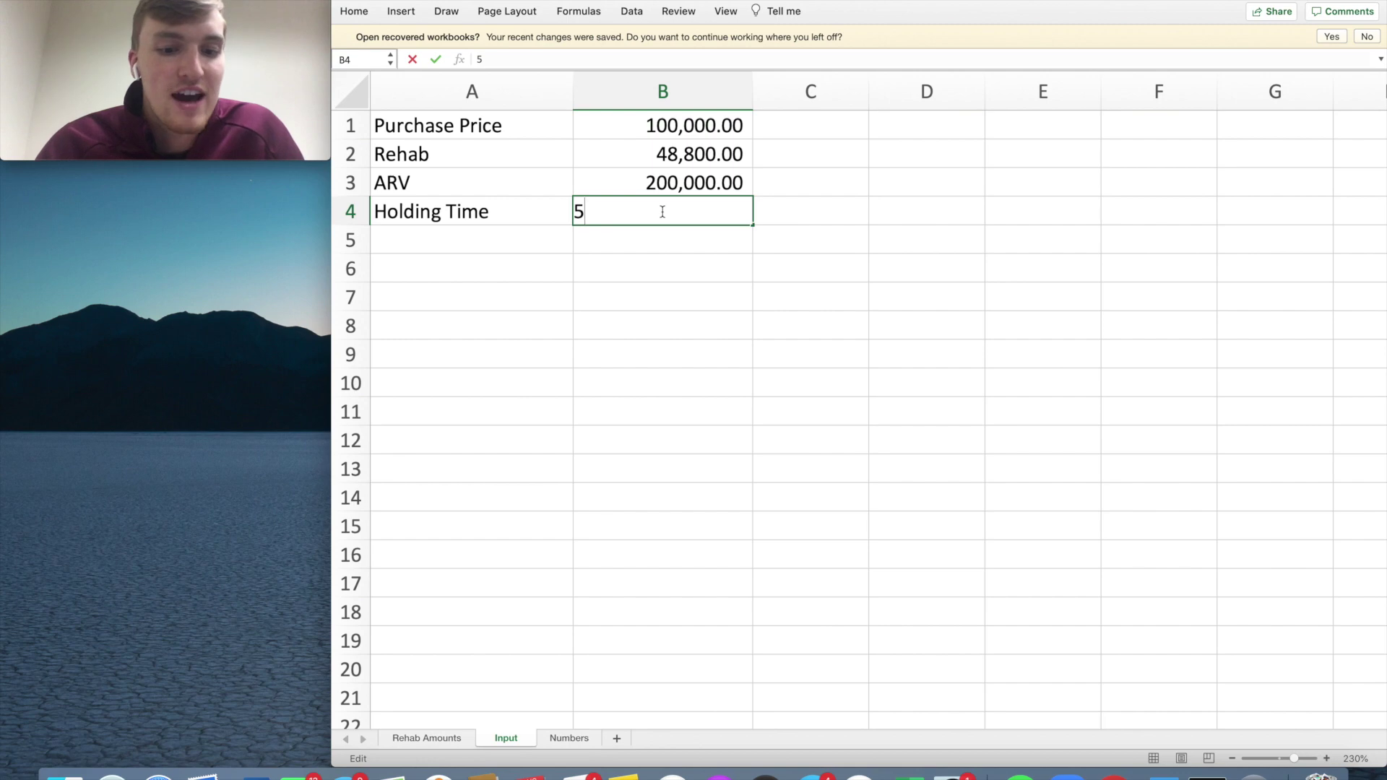
key(Return)
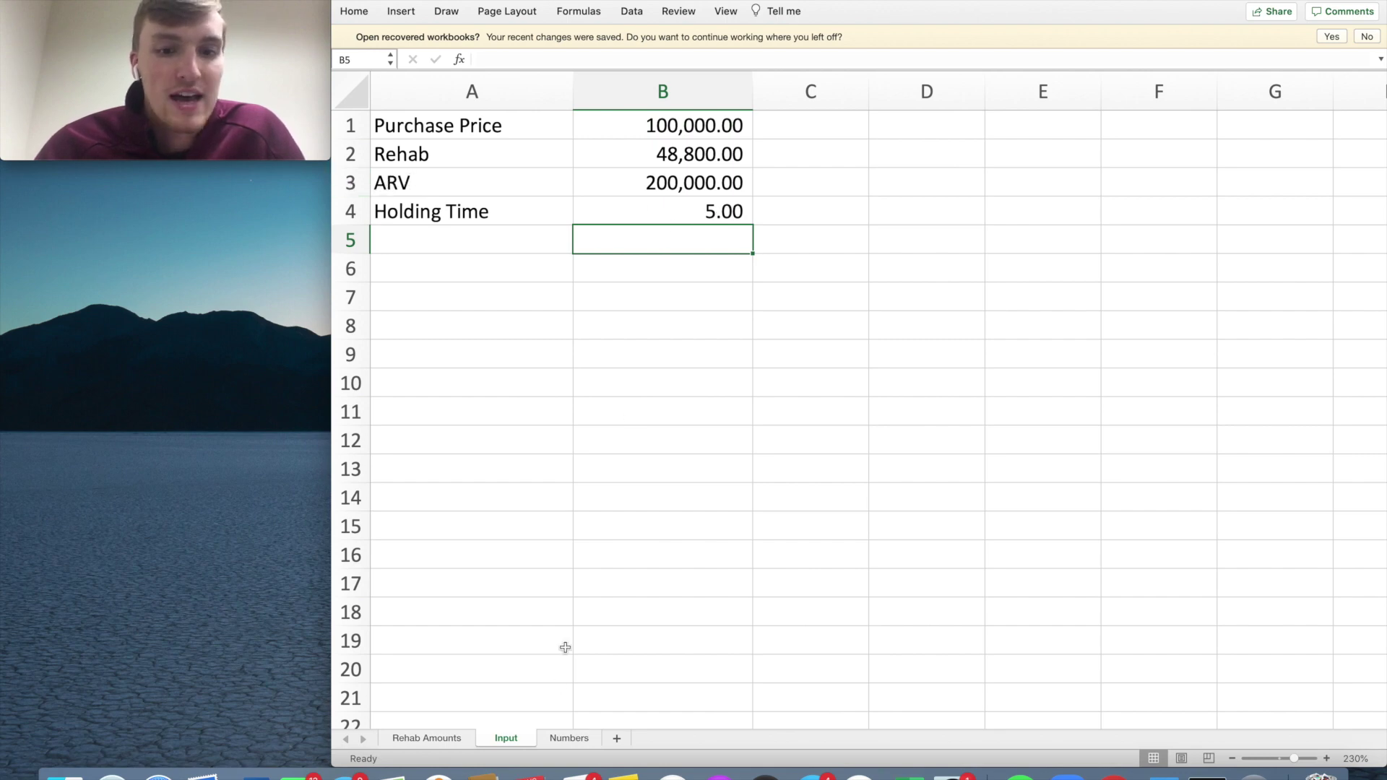
Step: Open the Numbers sheet zoomed in and confirm Rehab comes from the Input sheet
click(569, 738)
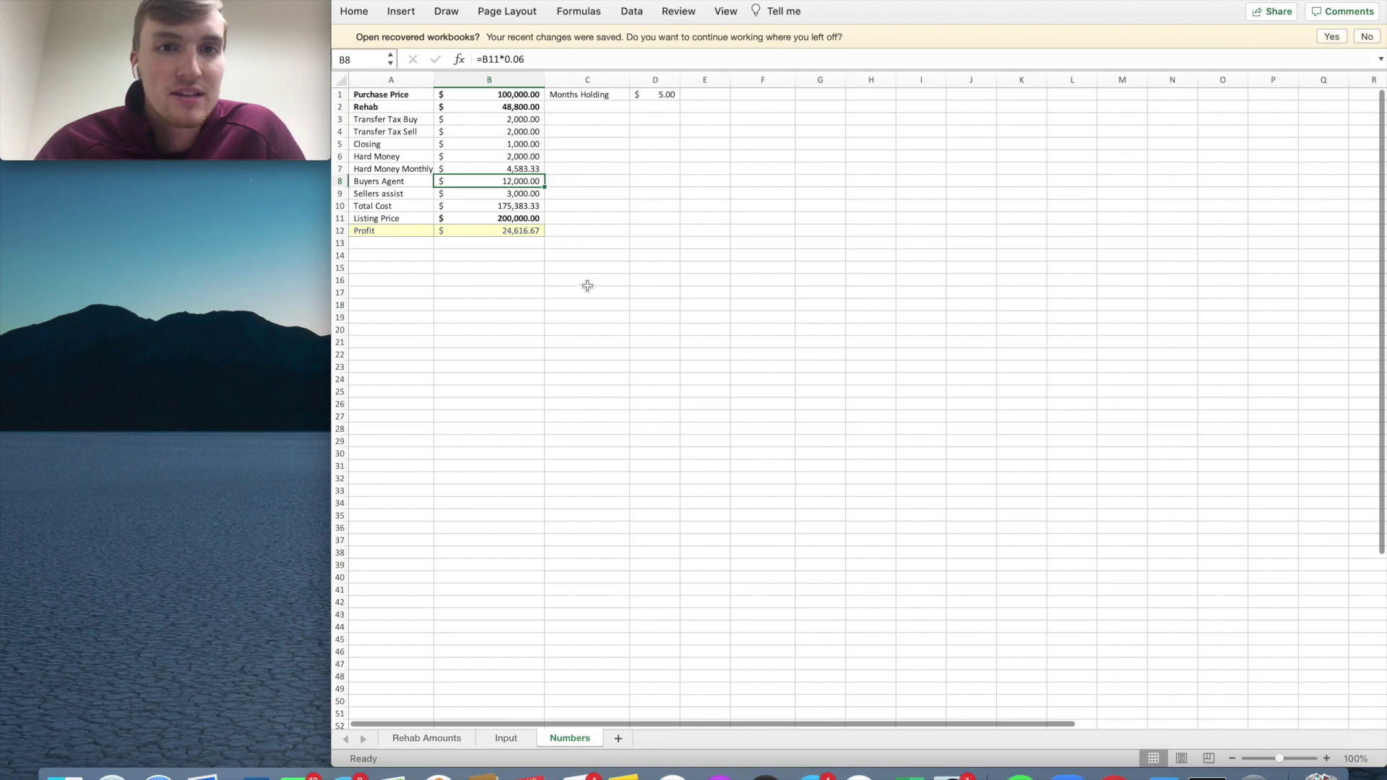
click(1326, 759)
click(1327, 759)
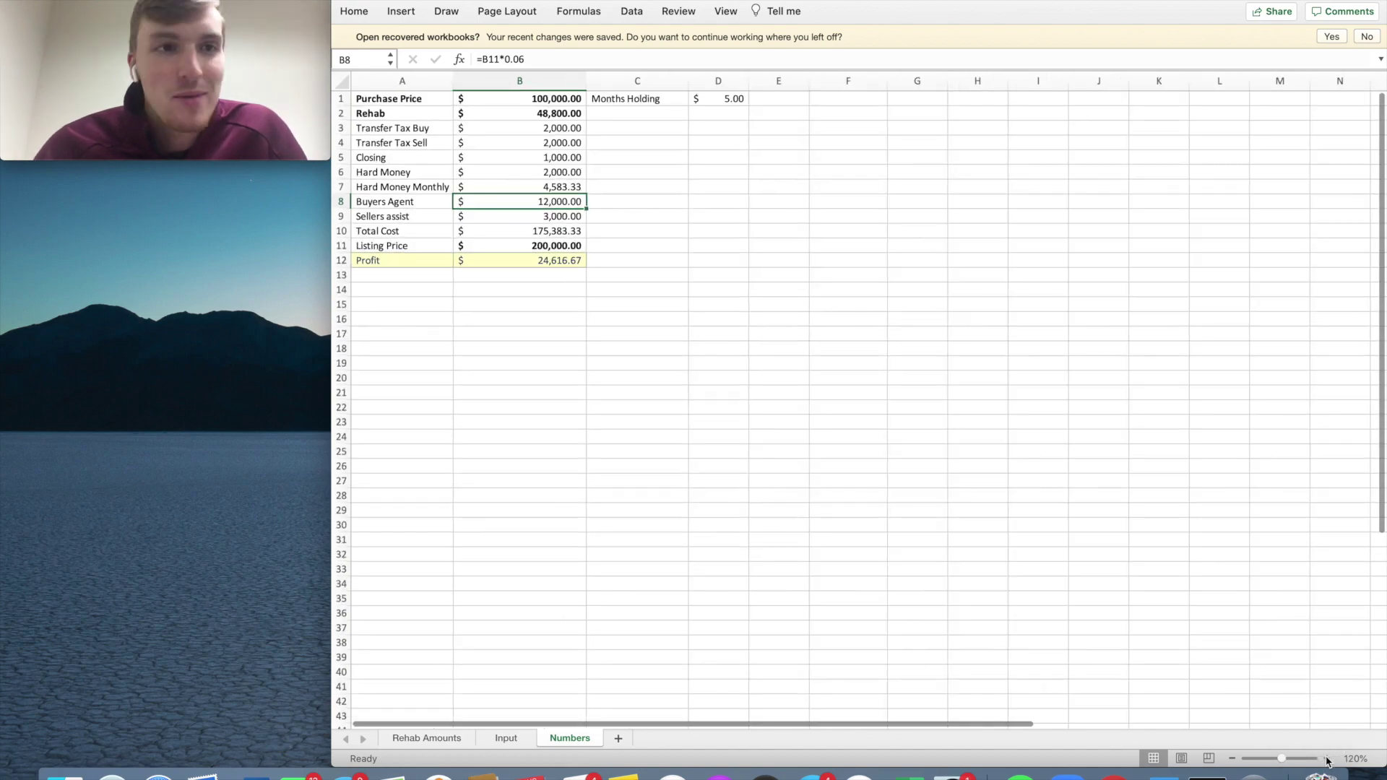
click(1327, 759)
click(1326, 759)
click(1326, 758)
click(1327, 758)
click(1327, 759)
click(1327, 758)
click(1326, 758)
click(1326, 759)
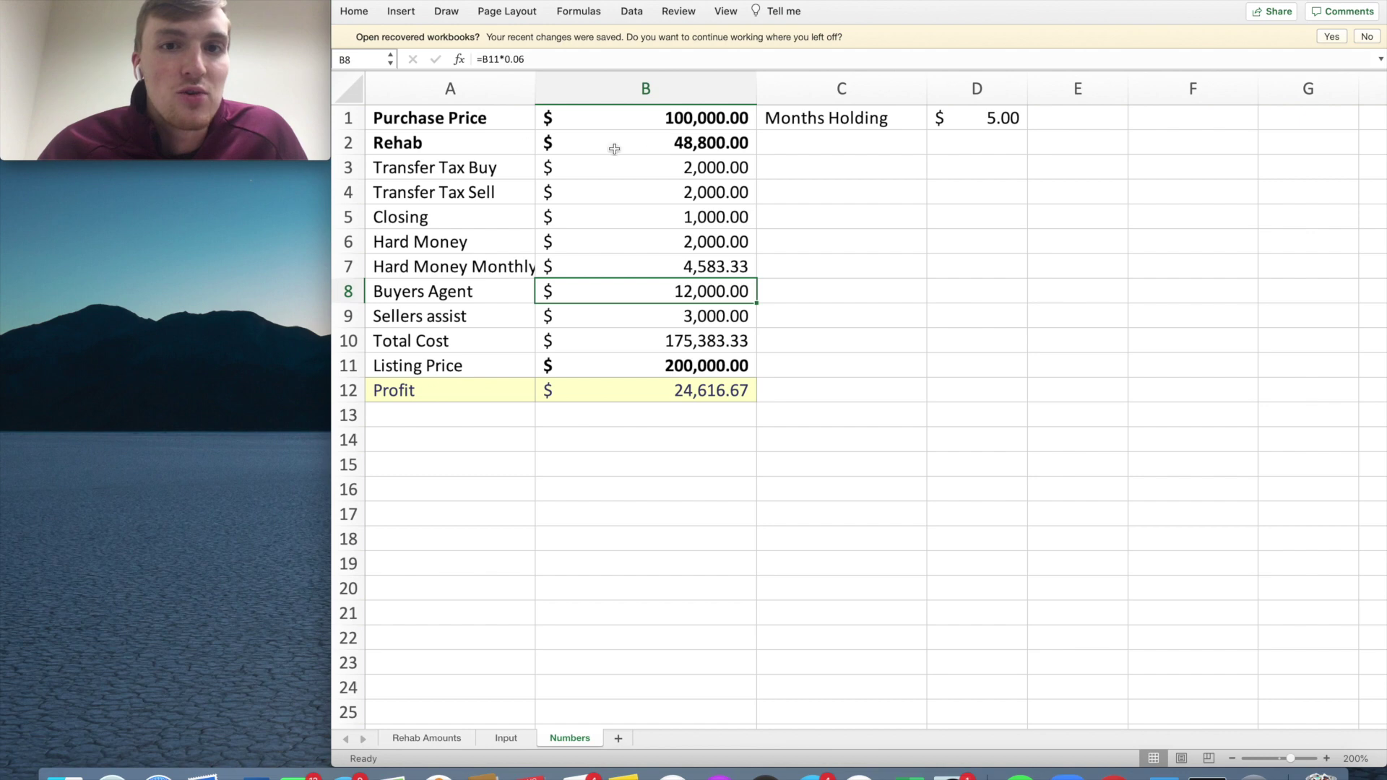
click(710, 146)
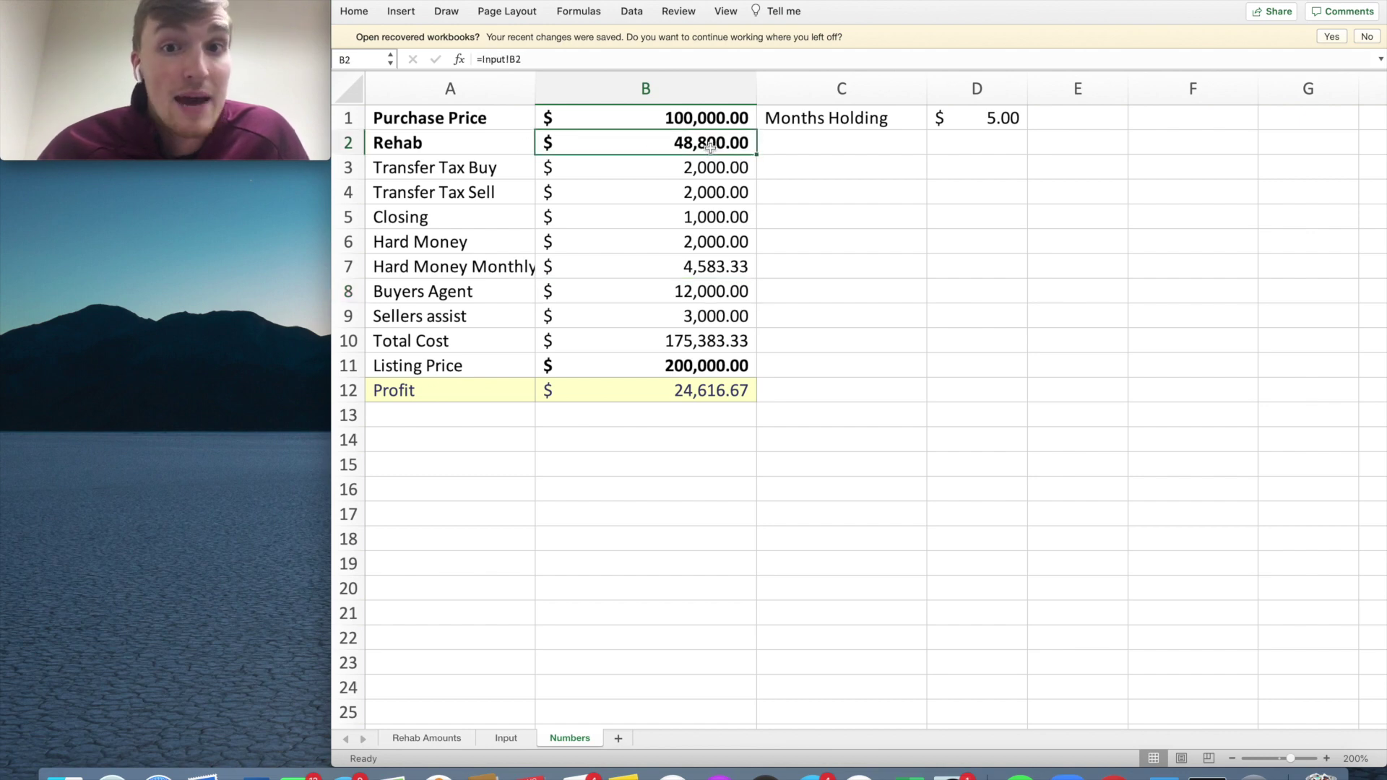
Step: Inspect the Transfer Tax Buy and Sell rows and the Closing formula =B1*0.01
drag(481, 168, 646, 165)
drag(722, 189, 497, 174)
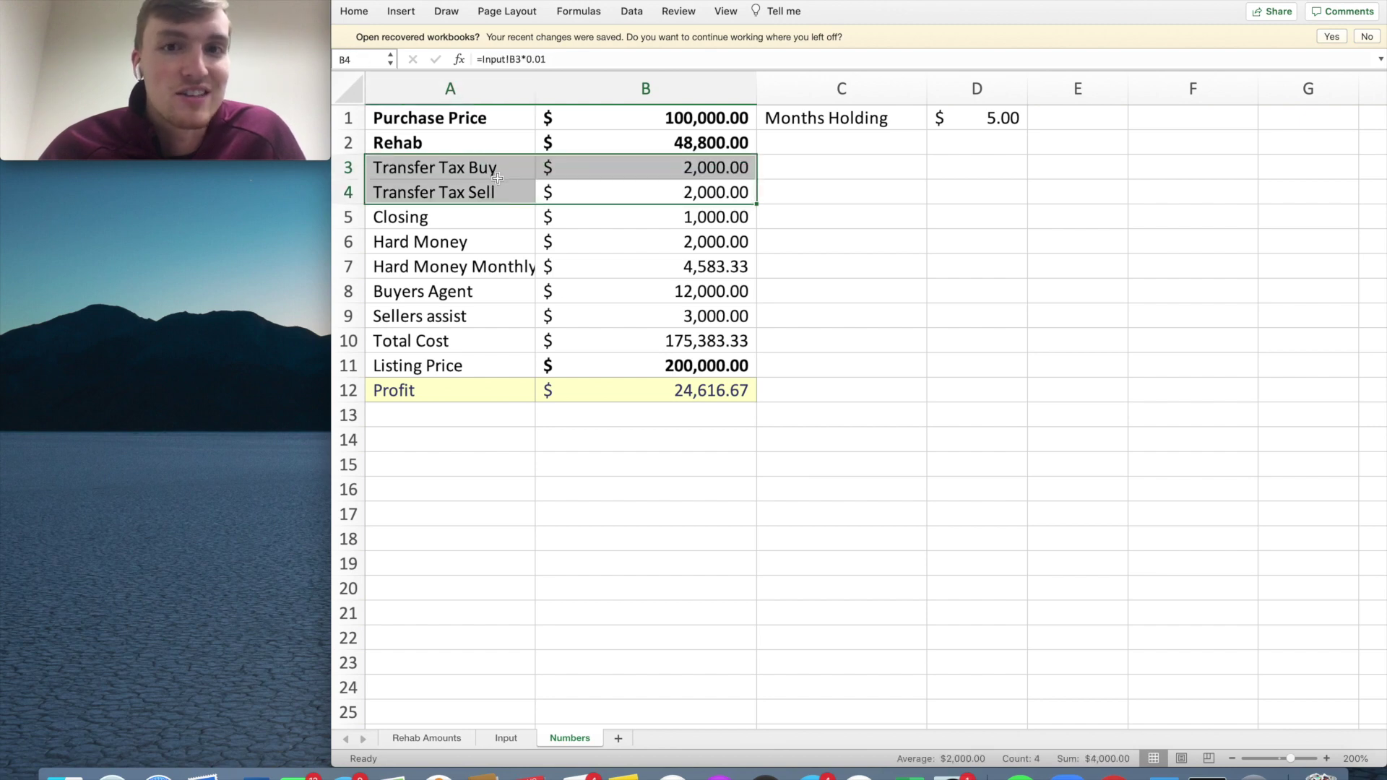
click(712, 190)
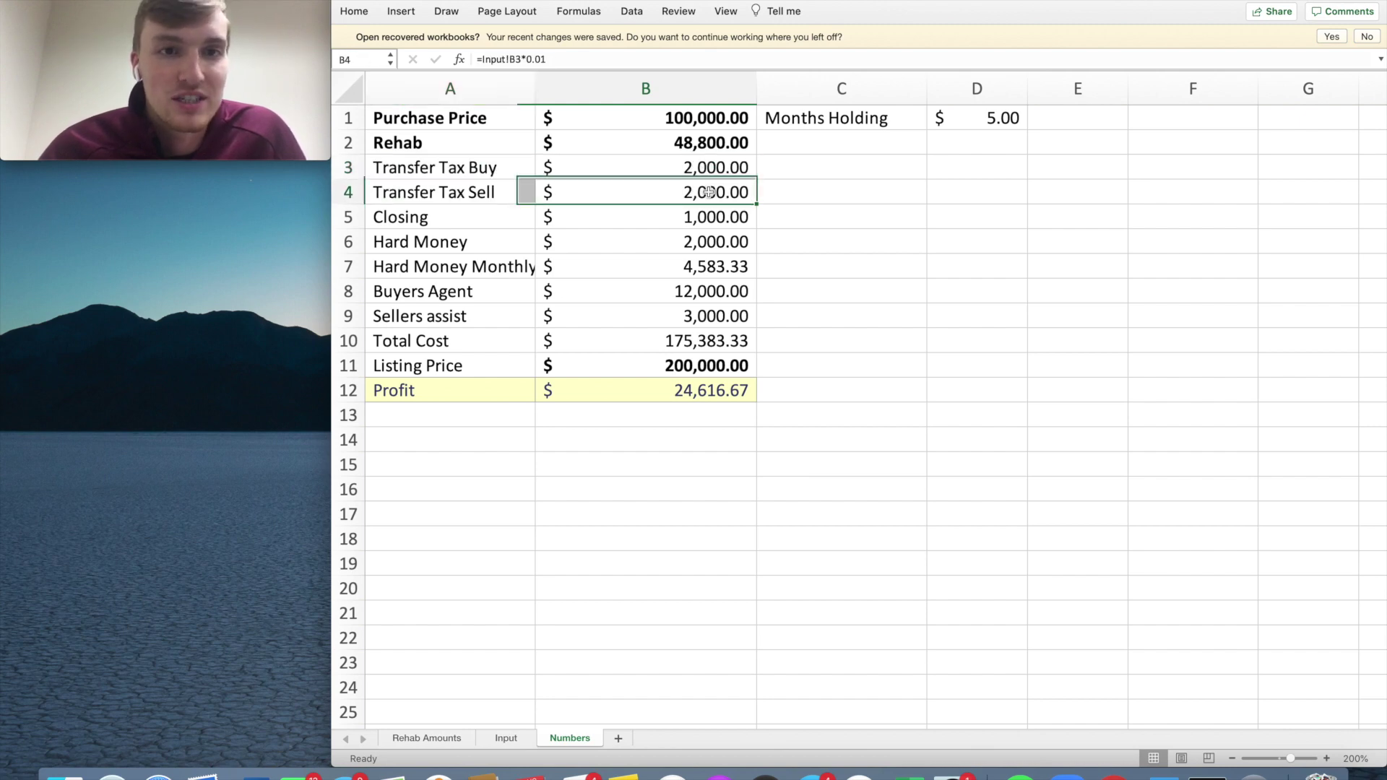
drag(598, 189, 467, 171)
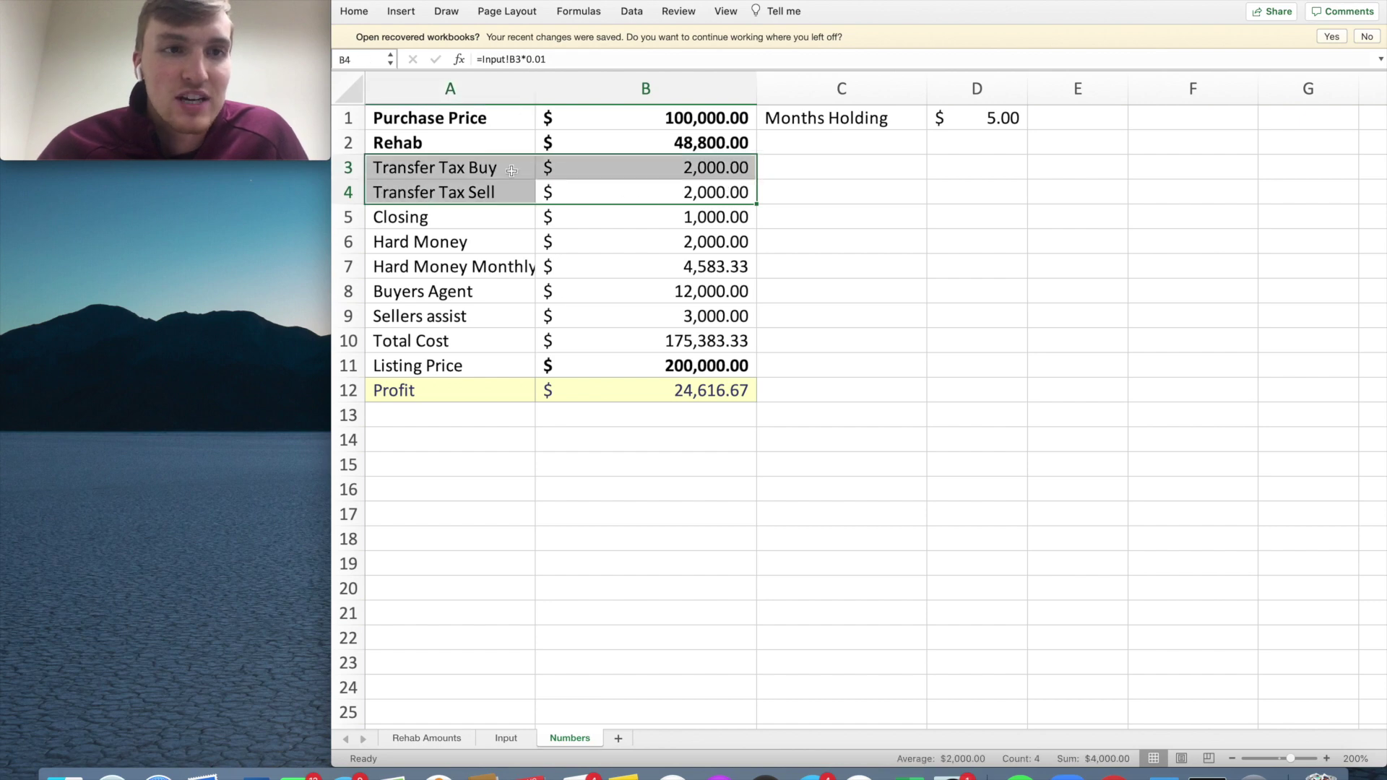
mouse_move(703, 216)
mouse_down()
mouse_move(407, 215)
mouse_move(673, 223)
mouse_up()
double_click(747, 219)
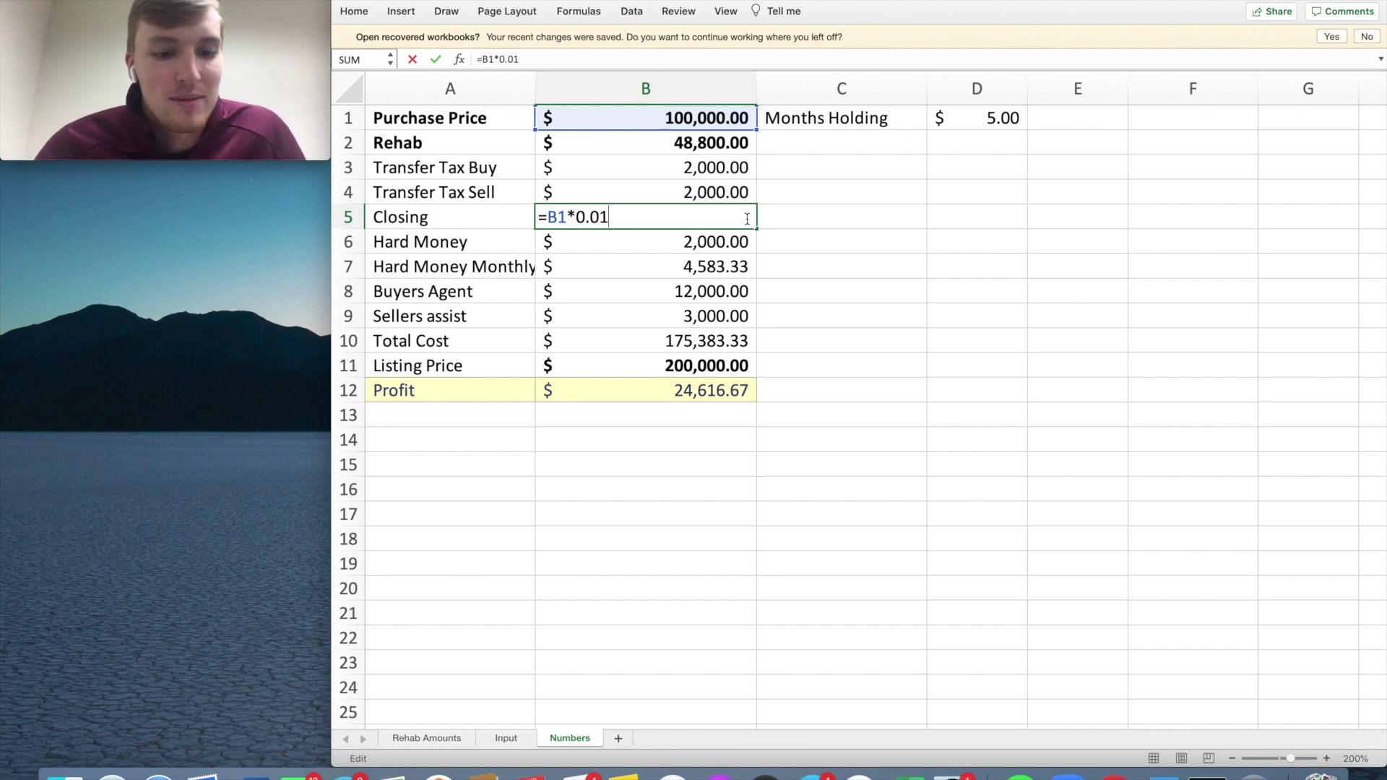
Step: Raise the Closing formula from 1% to 2% of the purchase price, giving 2,000
key(BackSpace)
text(2)
key(Return)
key(Down)
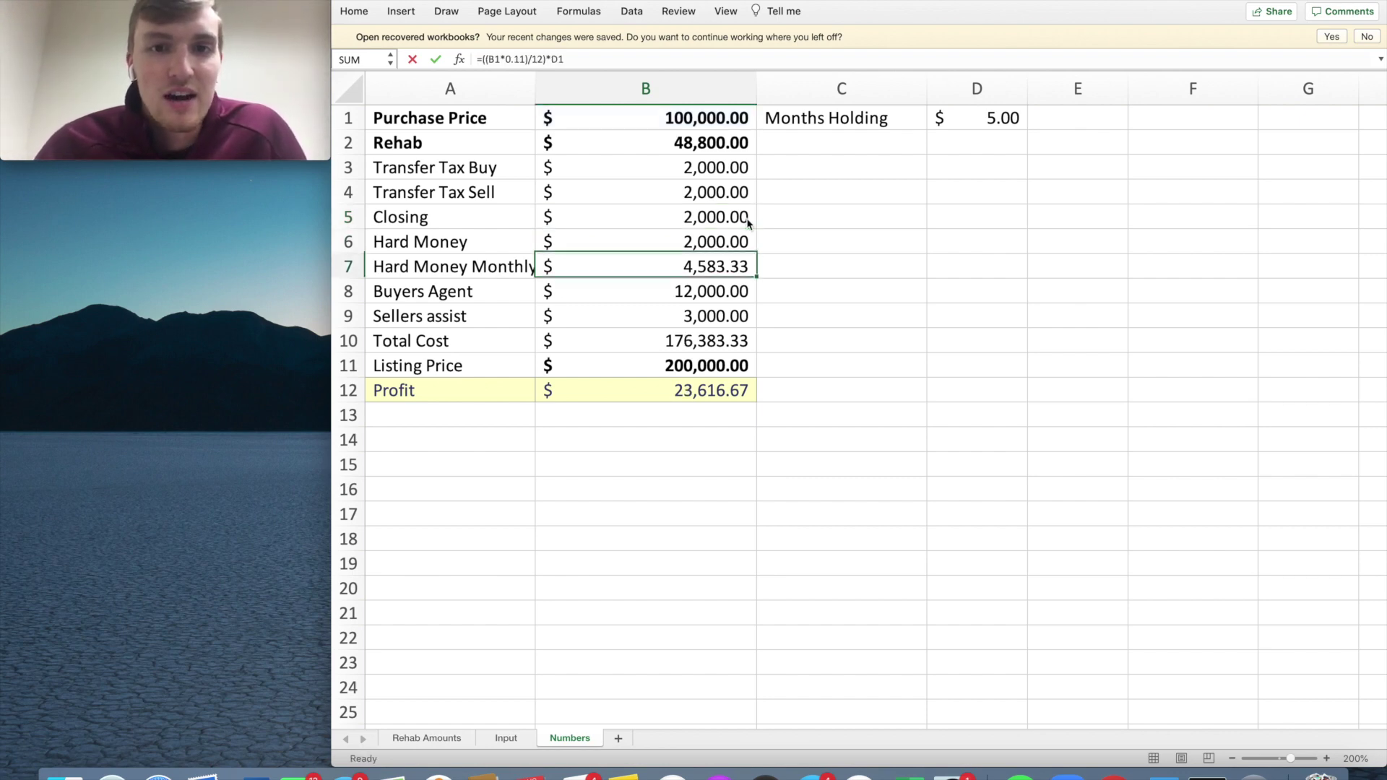
double_click(710, 221)
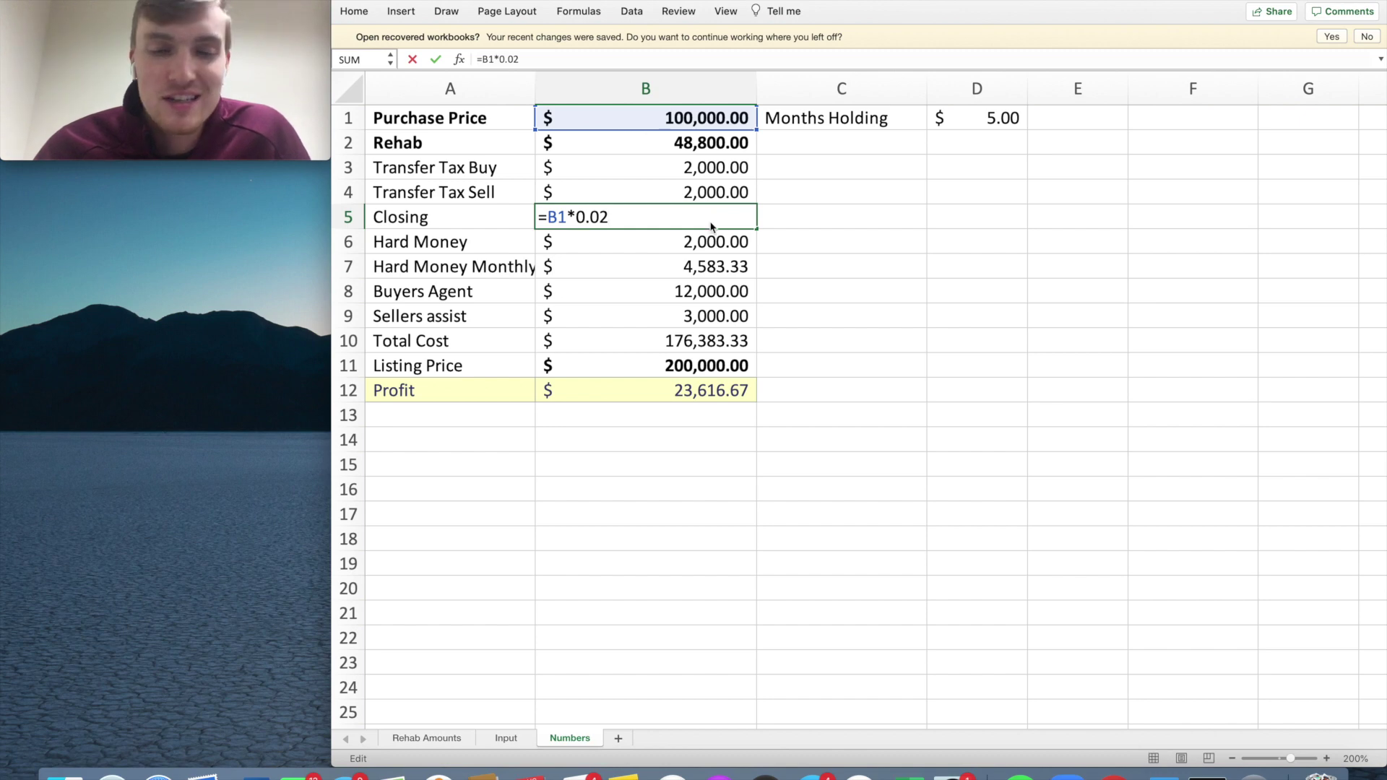
key(Return)
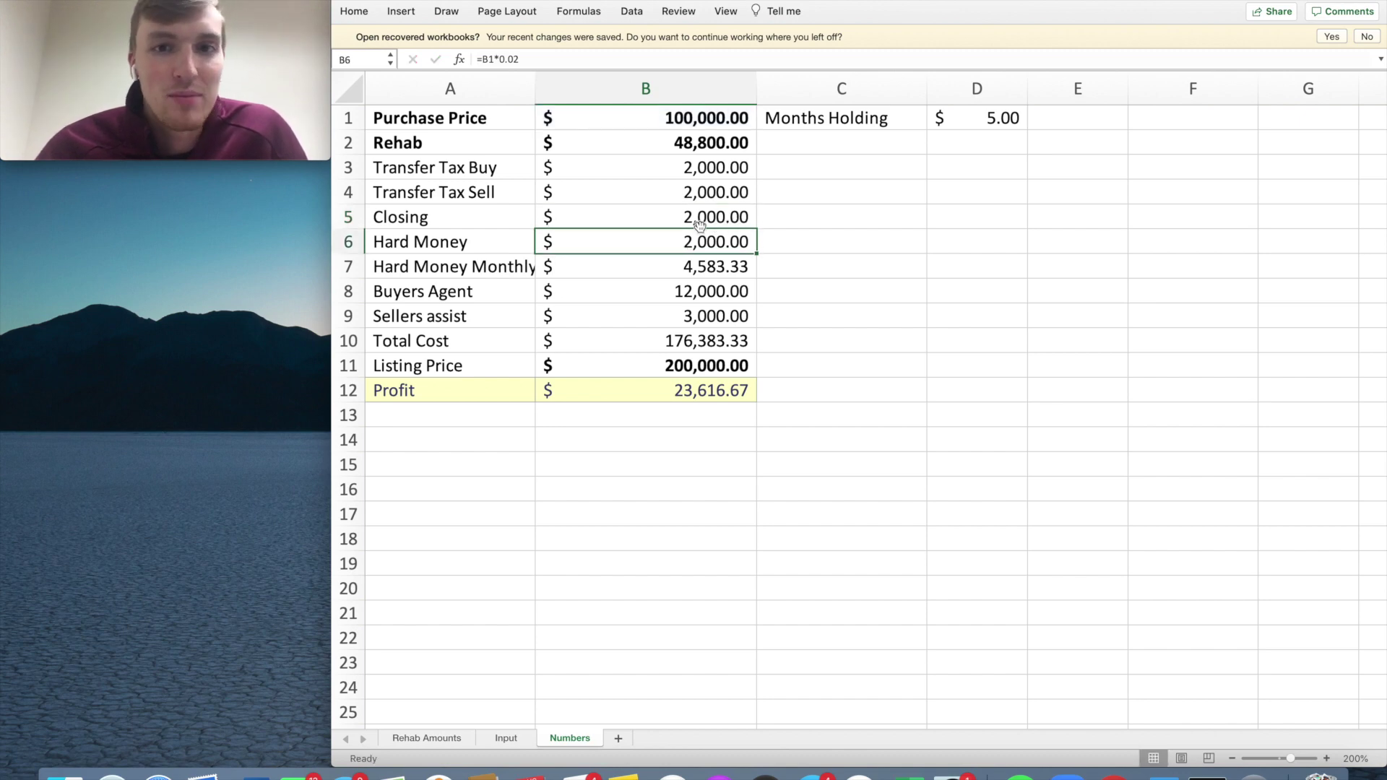
drag(736, 166, 726, 217)
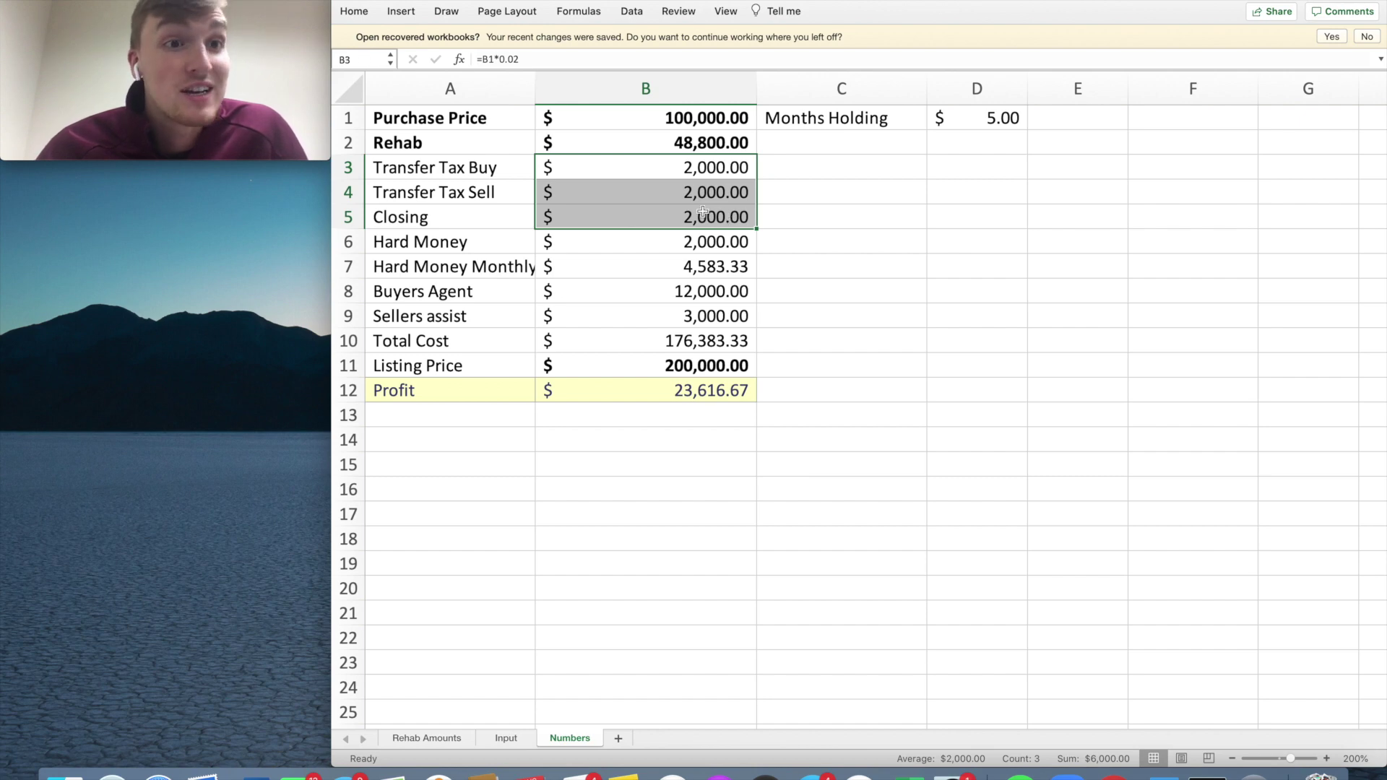
Step: Review the Hard Money and Hard Money Monthly (4,583.33) formulas and select B3:B7 to total them
click(734, 242)
double_click(734, 243)
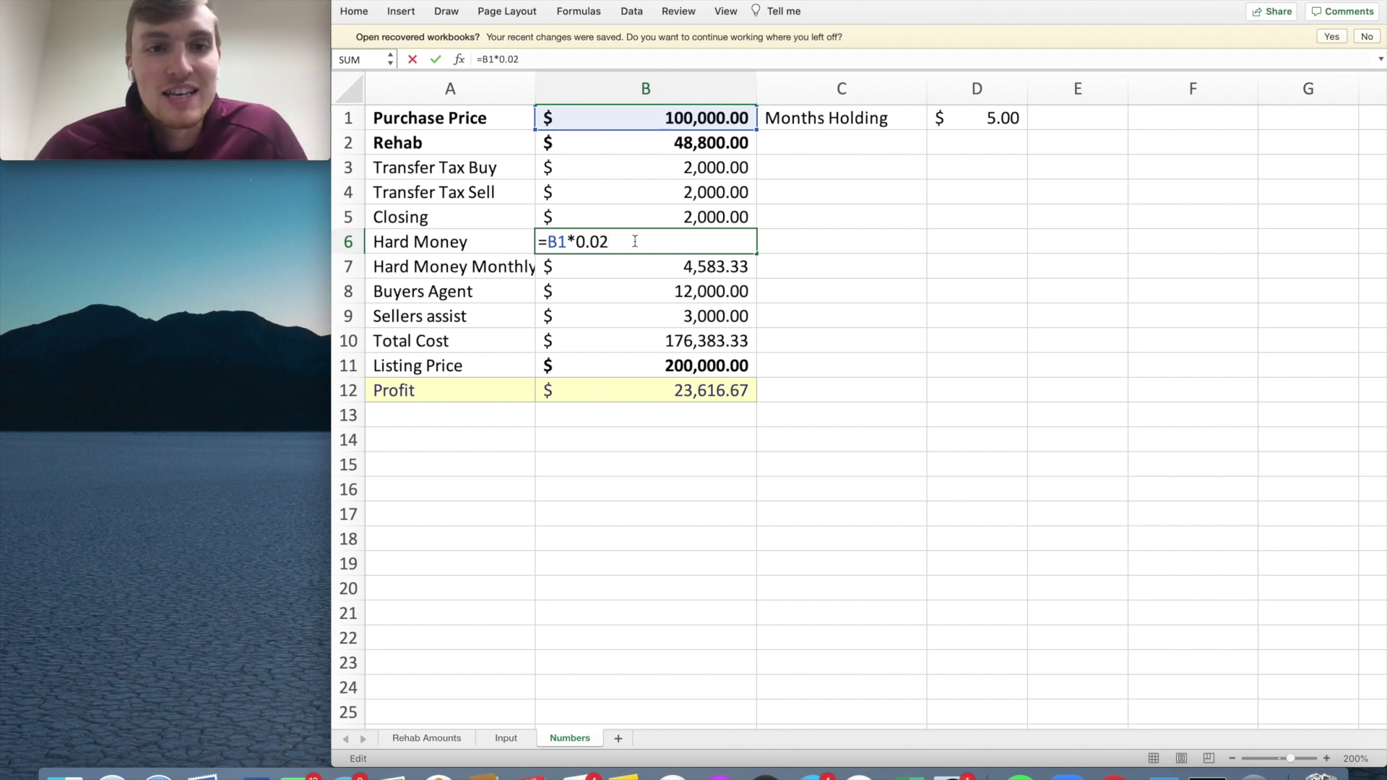
key(Return)
click(705, 242)
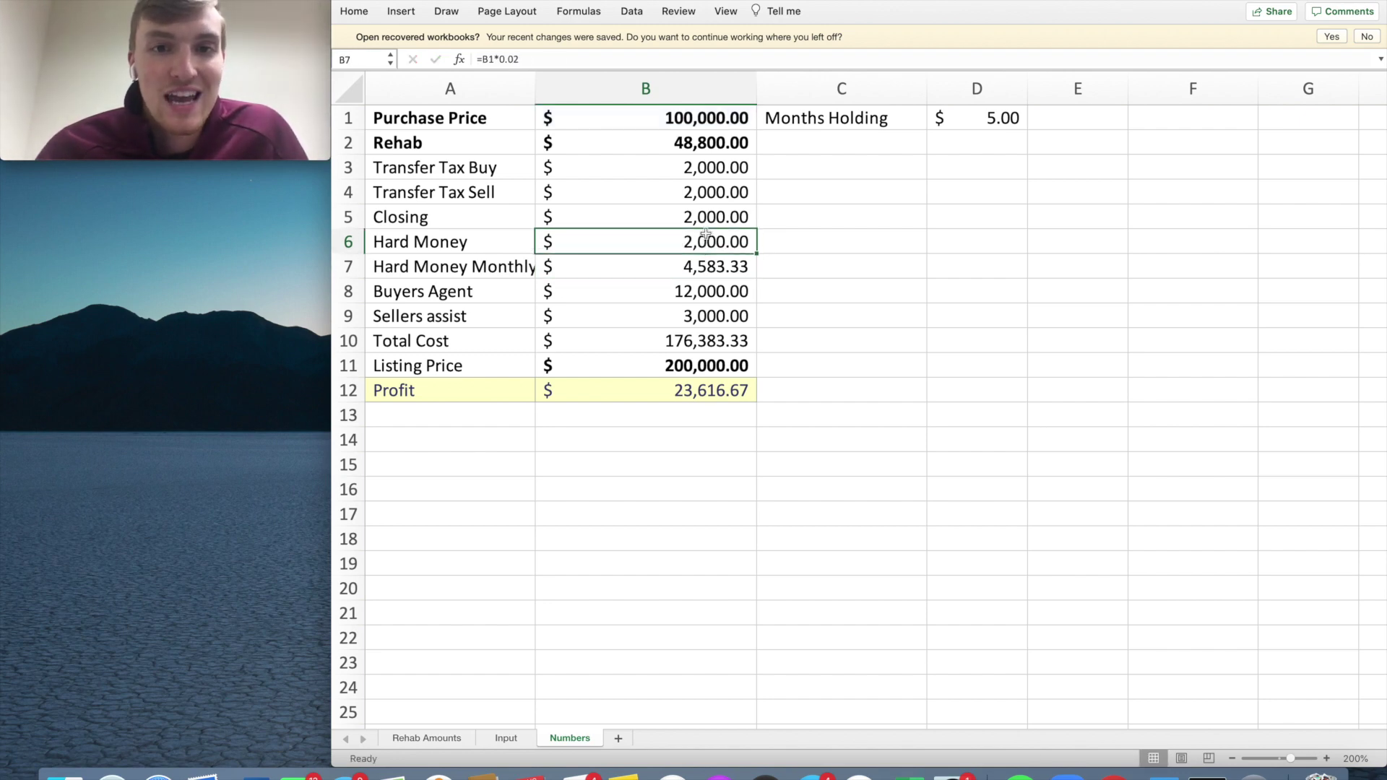
drag(705, 242, 724, 174)
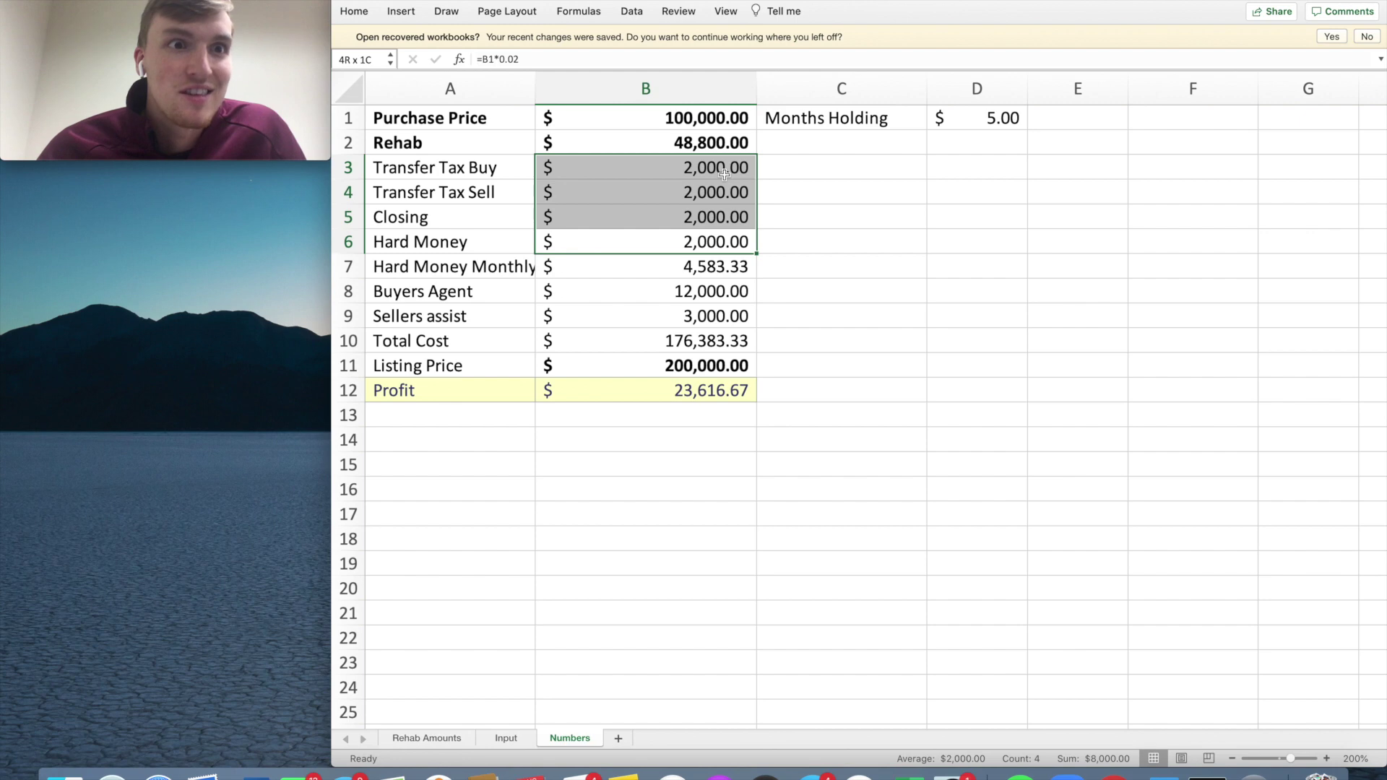
drag(725, 173, 725, 173)
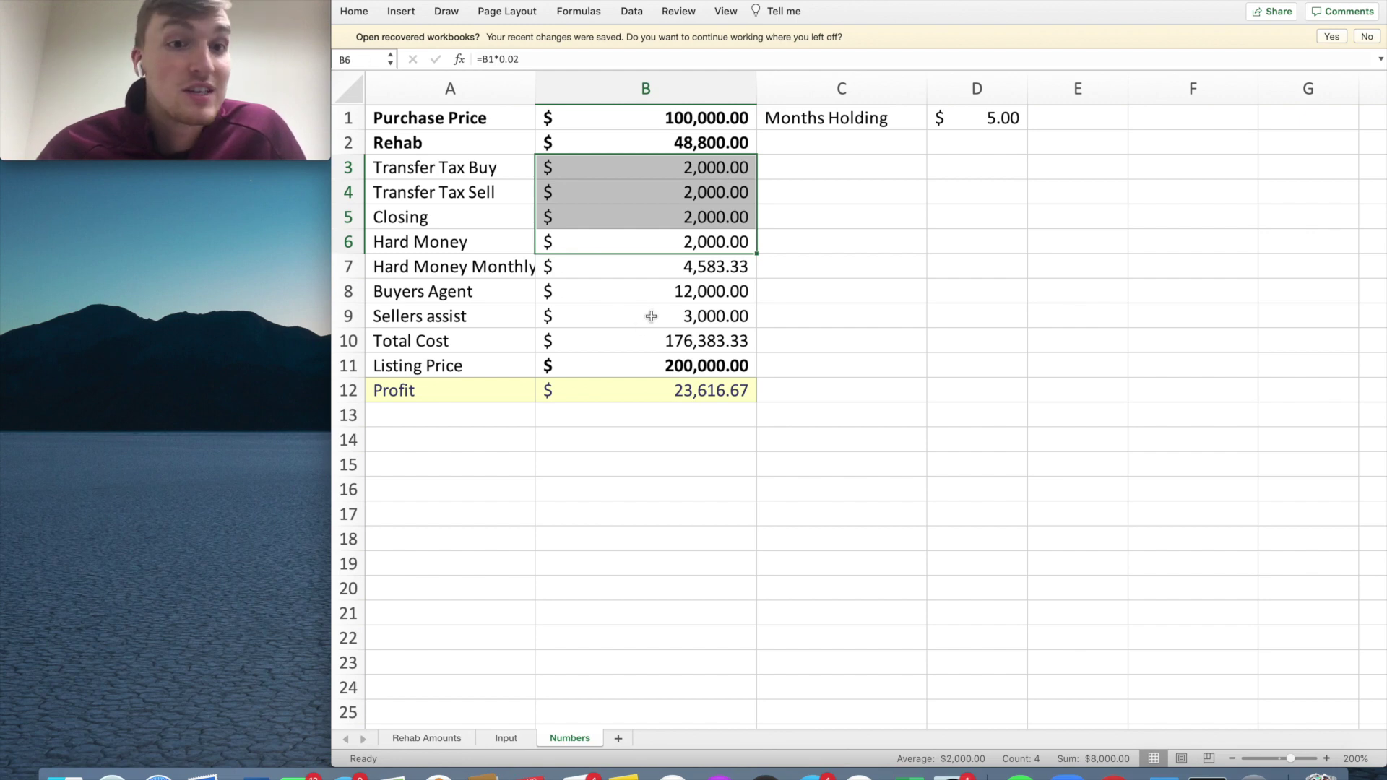
click(701, 268)
double_click(704, 268)
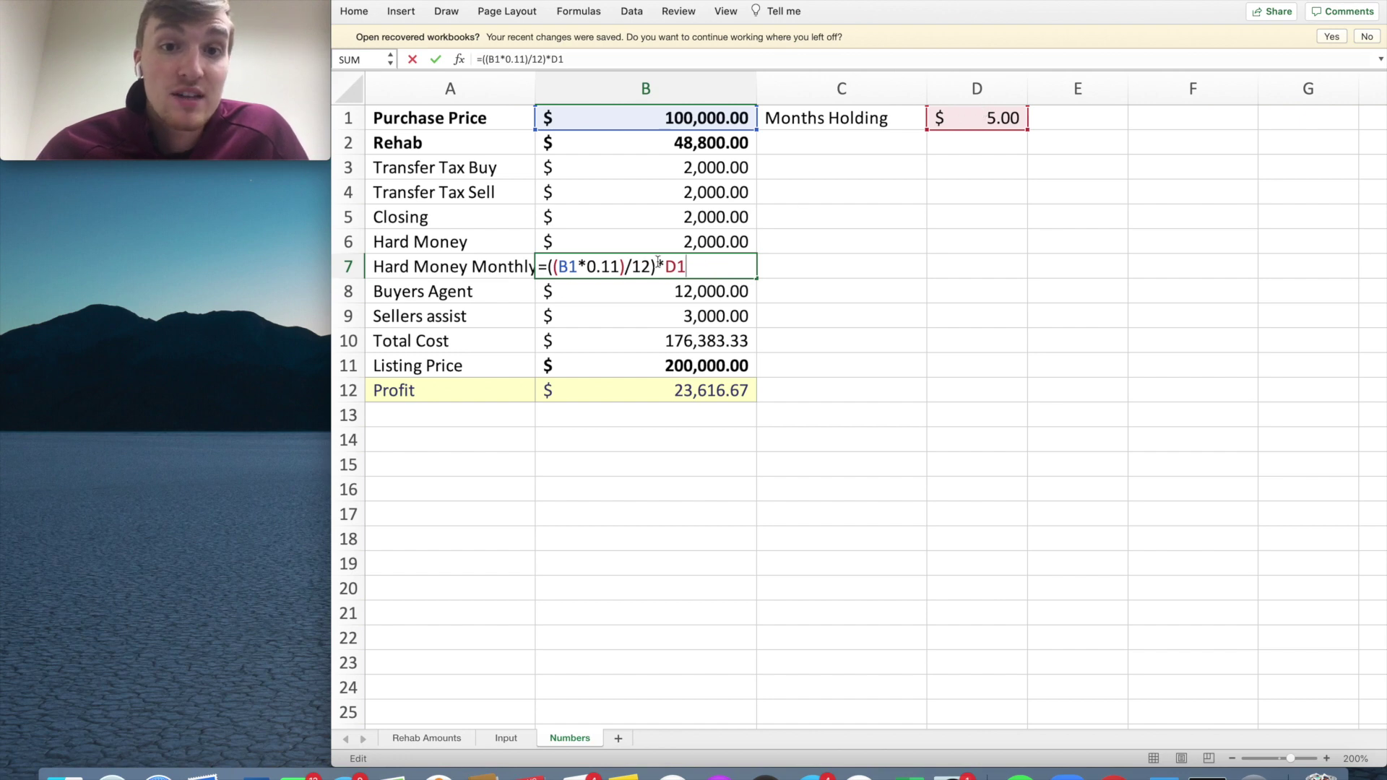
key(Return)
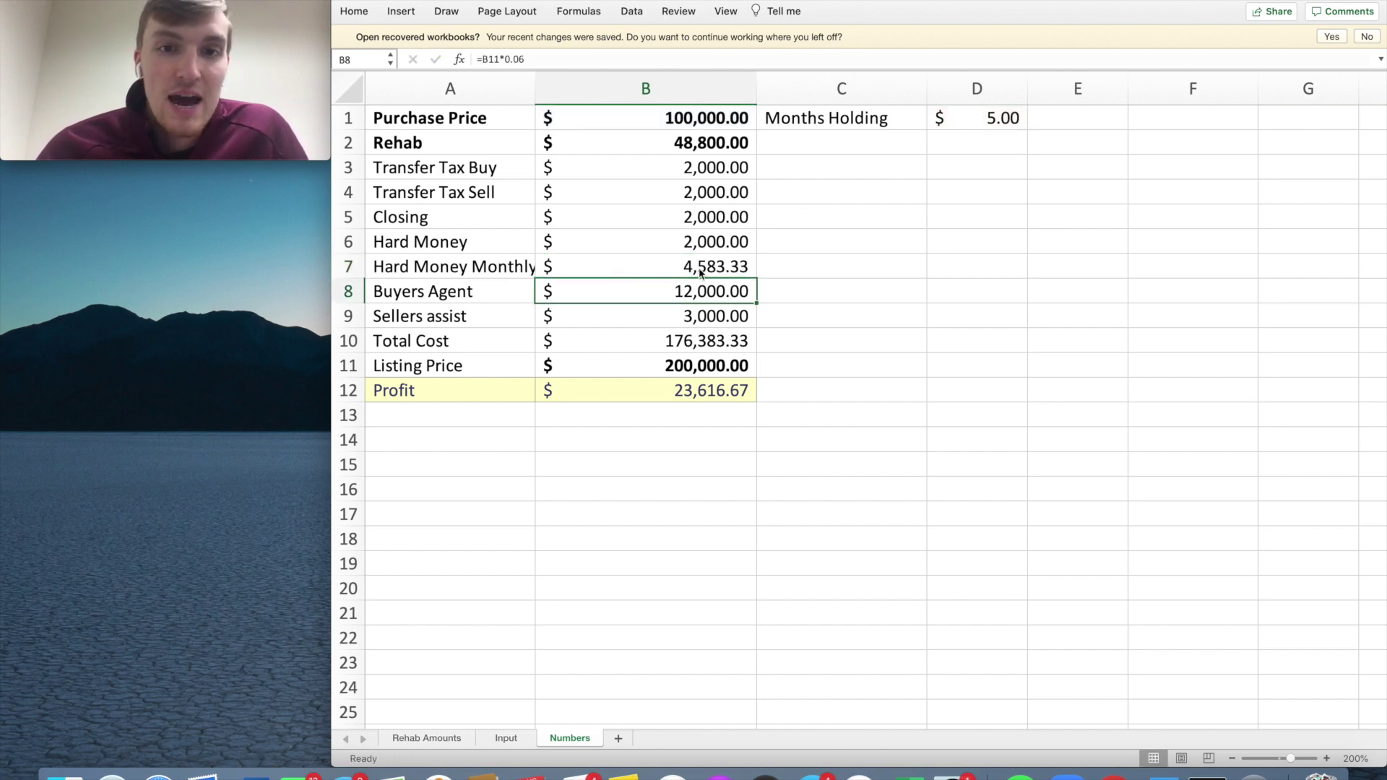
click(675, 270)
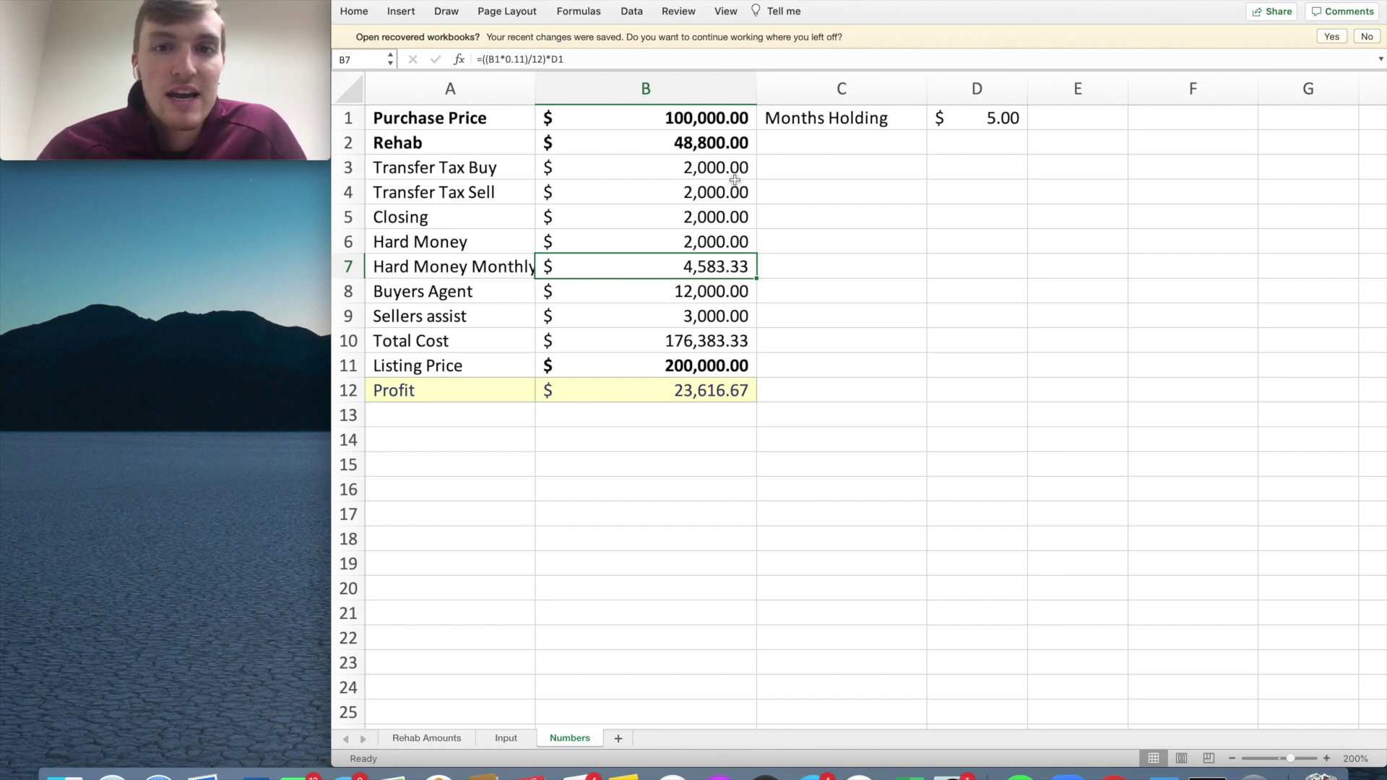
mouse_move(731, 170)
mouse_down()
mouse_move(714, 267)
mouse_move(732, 269)
mouse_move(735, 176)
mouse_up()
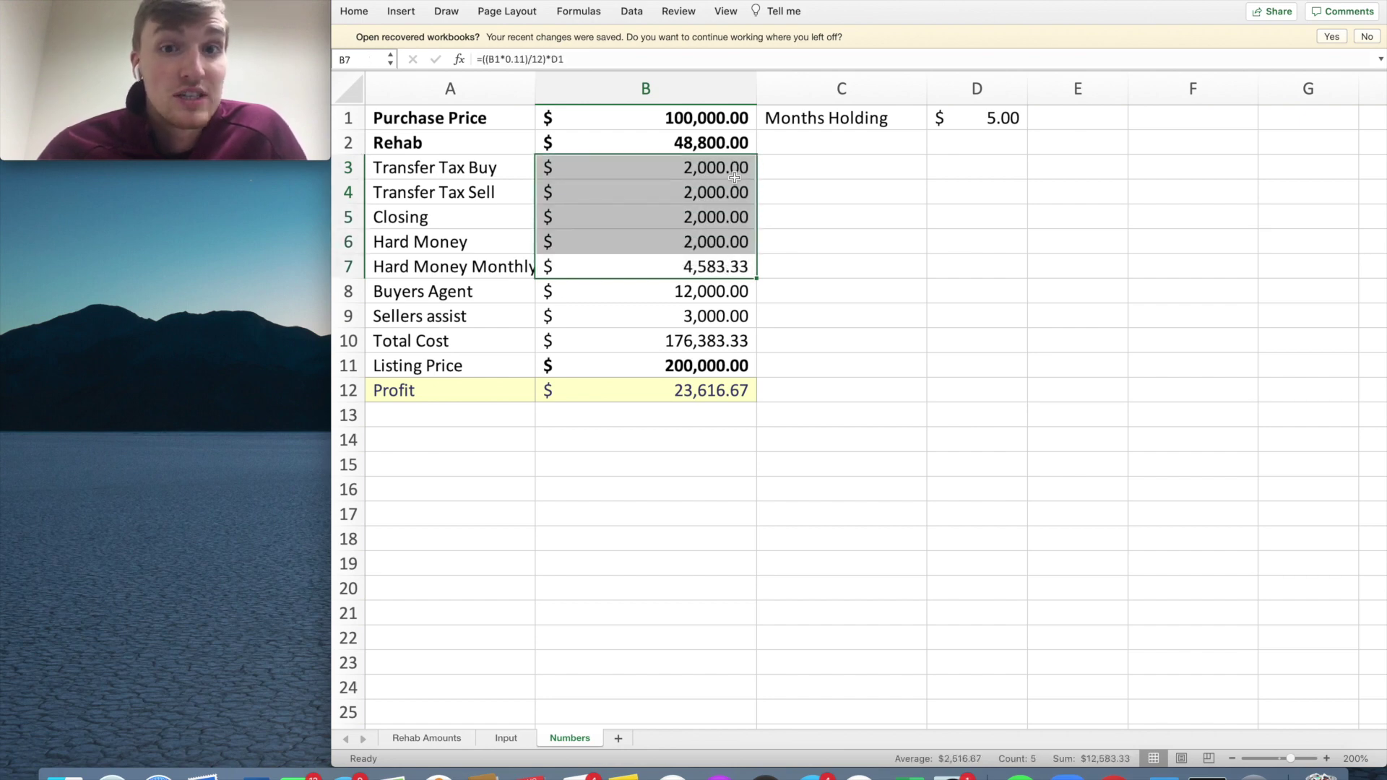
Step: Zoom the sheet to 230% and change the Buyers Agent formula in B8 to =B11*0.03
click(1329, 761)
click(1330, 759)
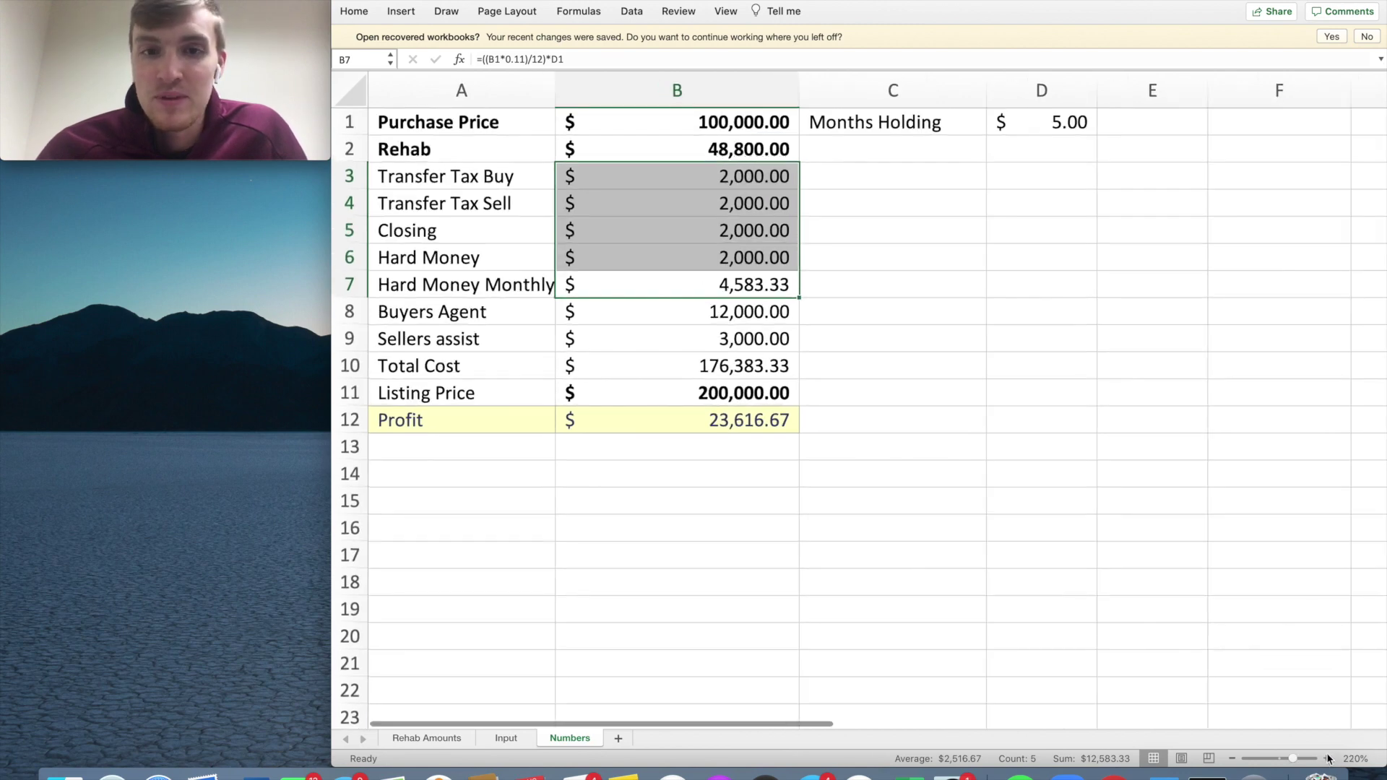
click(1330, 758)
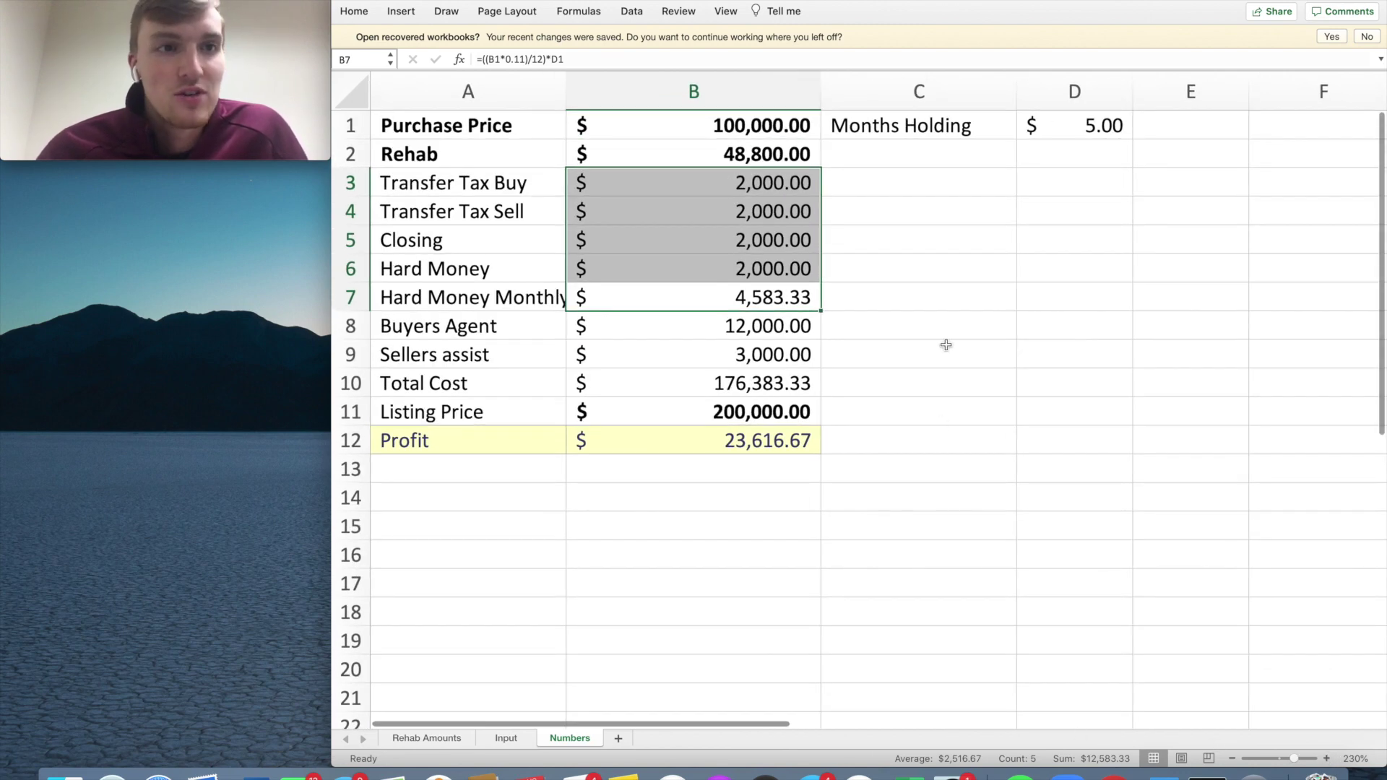
click(926, 324)
click(480, 332)
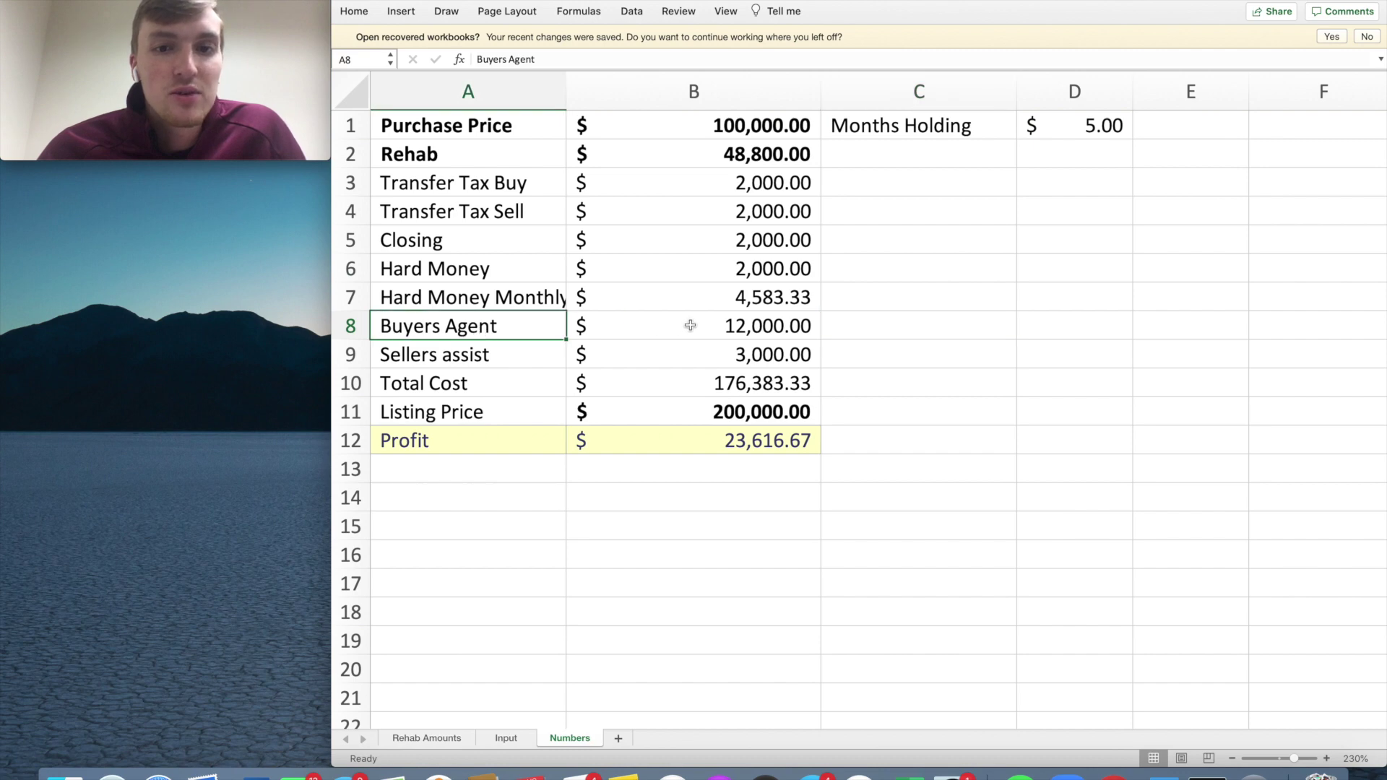
click(687, 325)
double_click(691, 325)
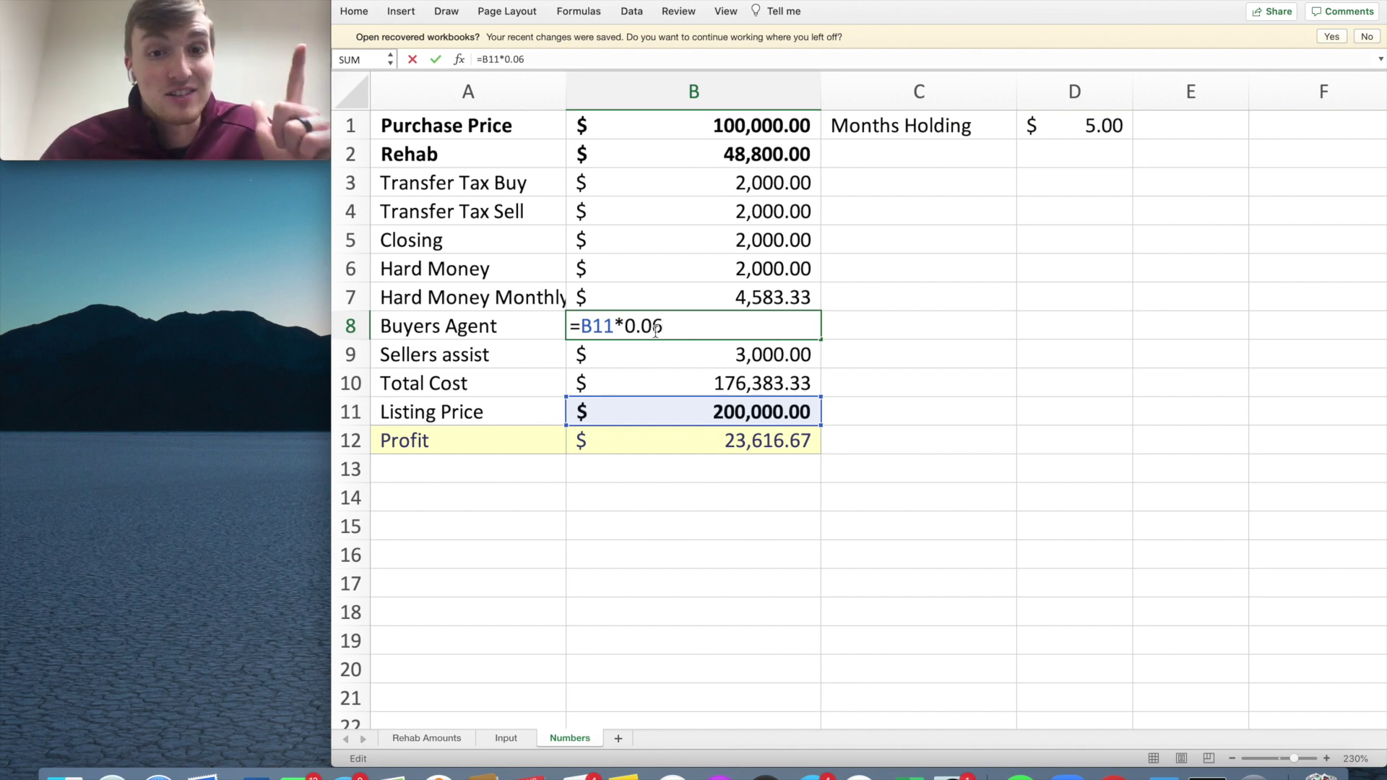
key(BackSpace)
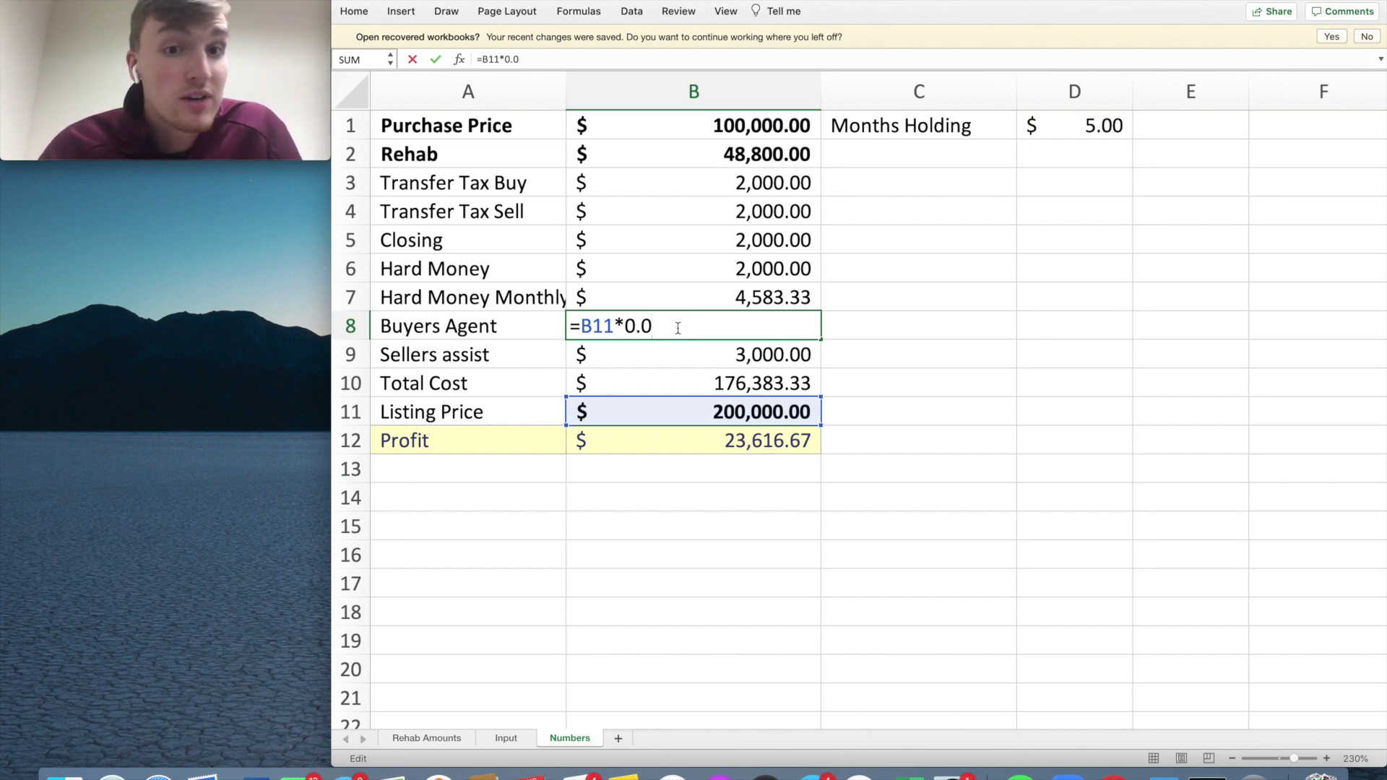
text(3)
key(Return)
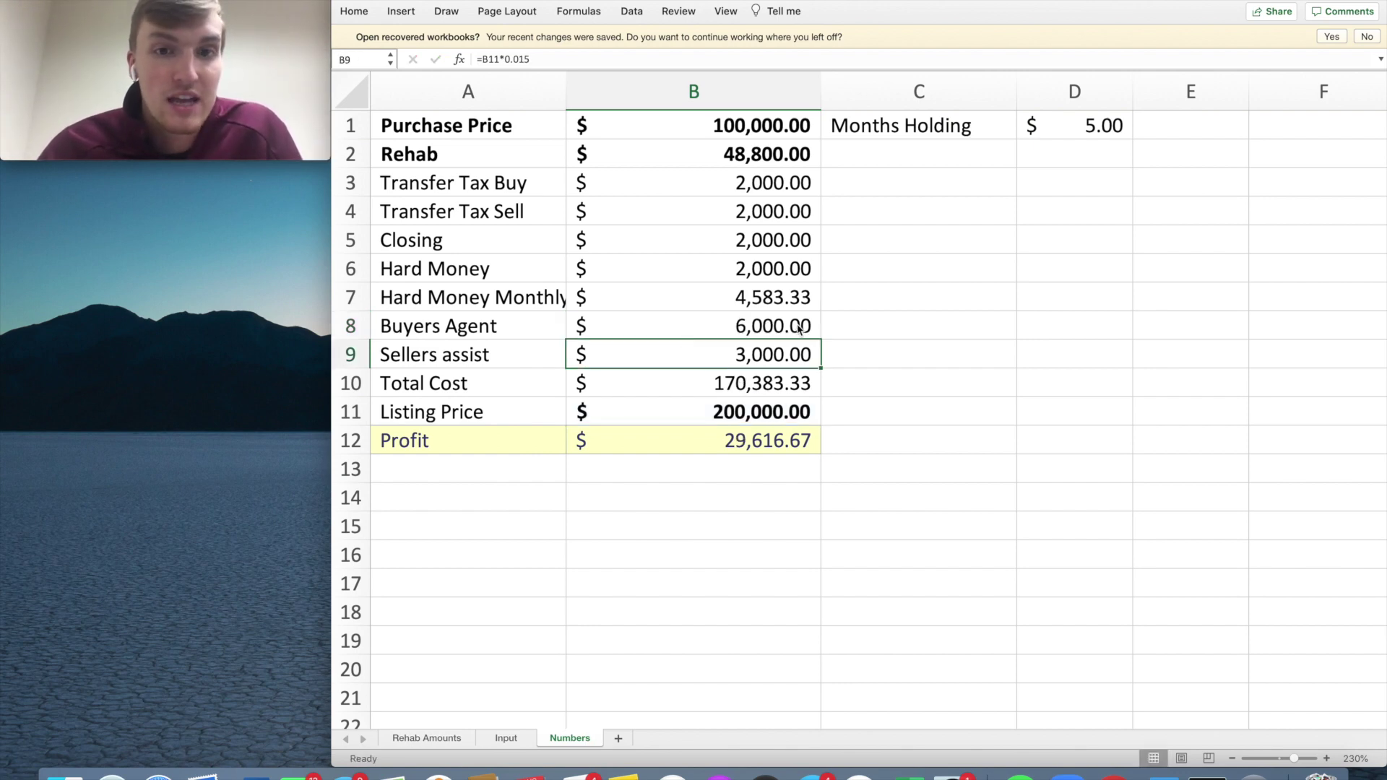
Step: Briefly revert the Buyers Agent rate to 6%, then set it back to 3%
double_click(799, 328)
key(BackSpace)
text(6)
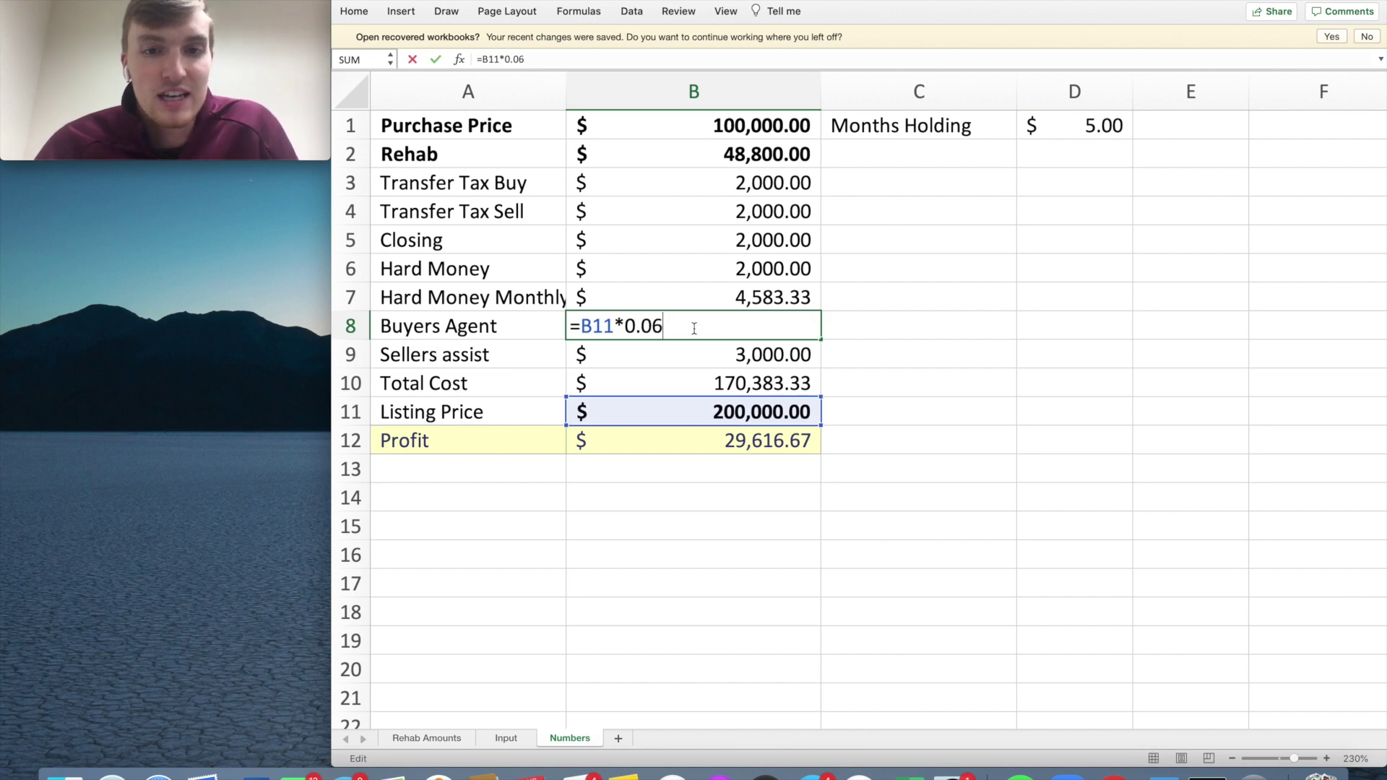
key(Return)
double_click(785, 324)
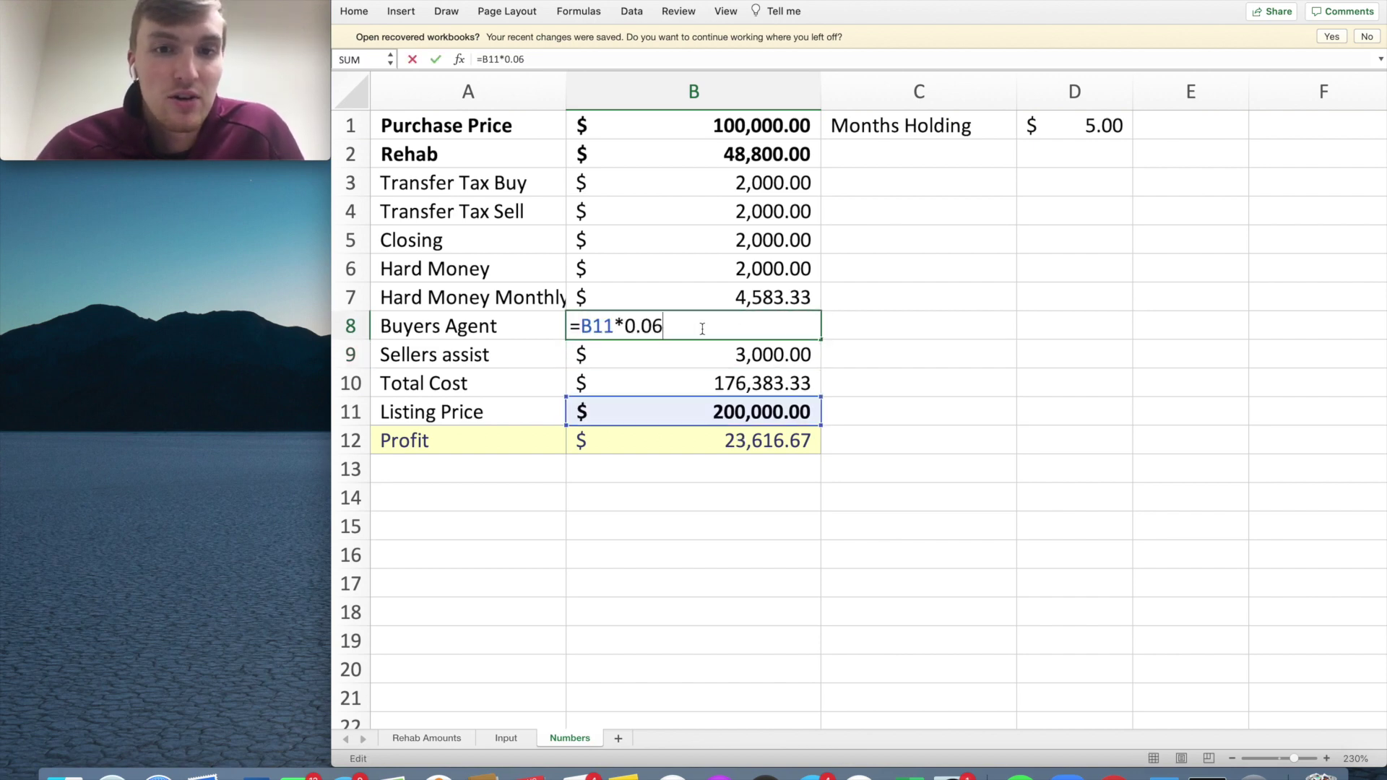
key(BackSpace)
text(3)
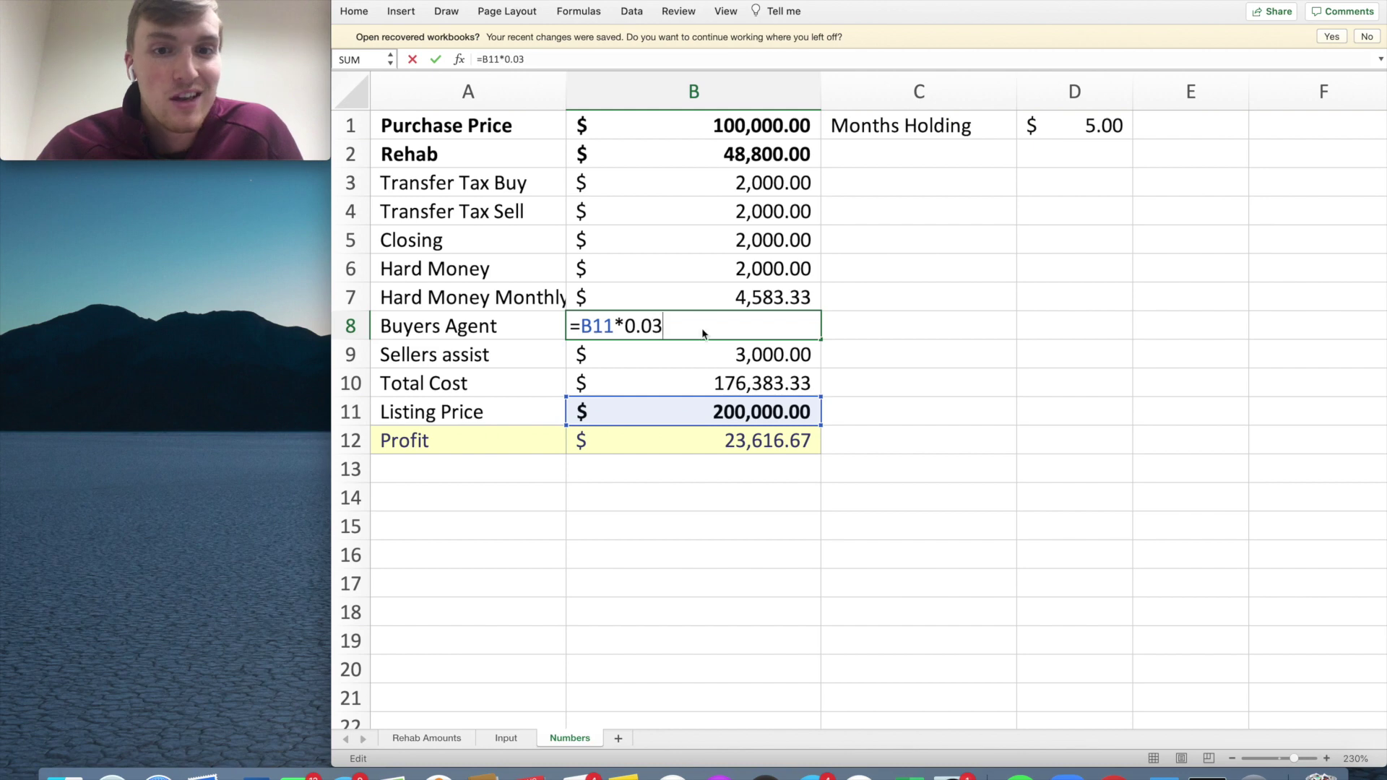
key(Return)
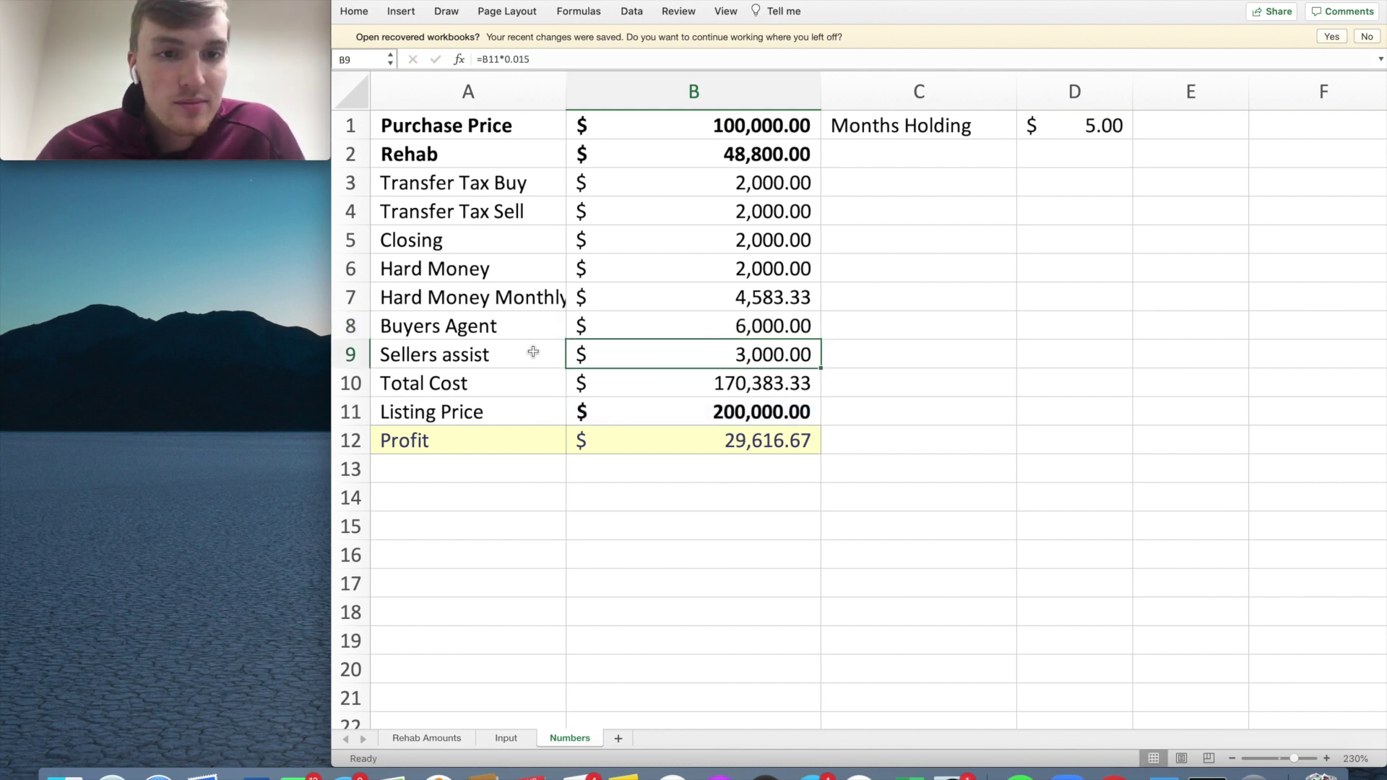
Step: Review the Sellers assist formula =B11*0.015 unchanged, then select the 29,616.67 Profit in B12
double_click(770, 355)
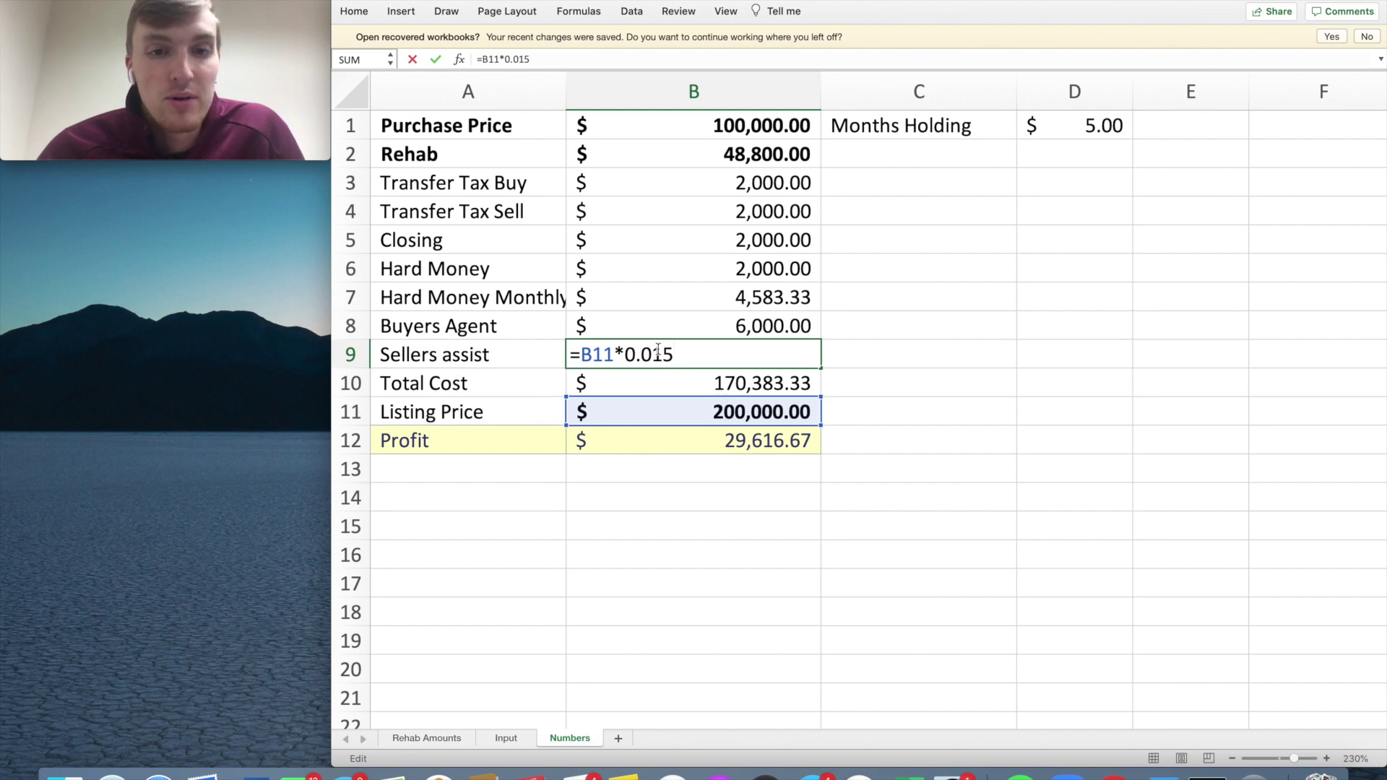
key(Return)
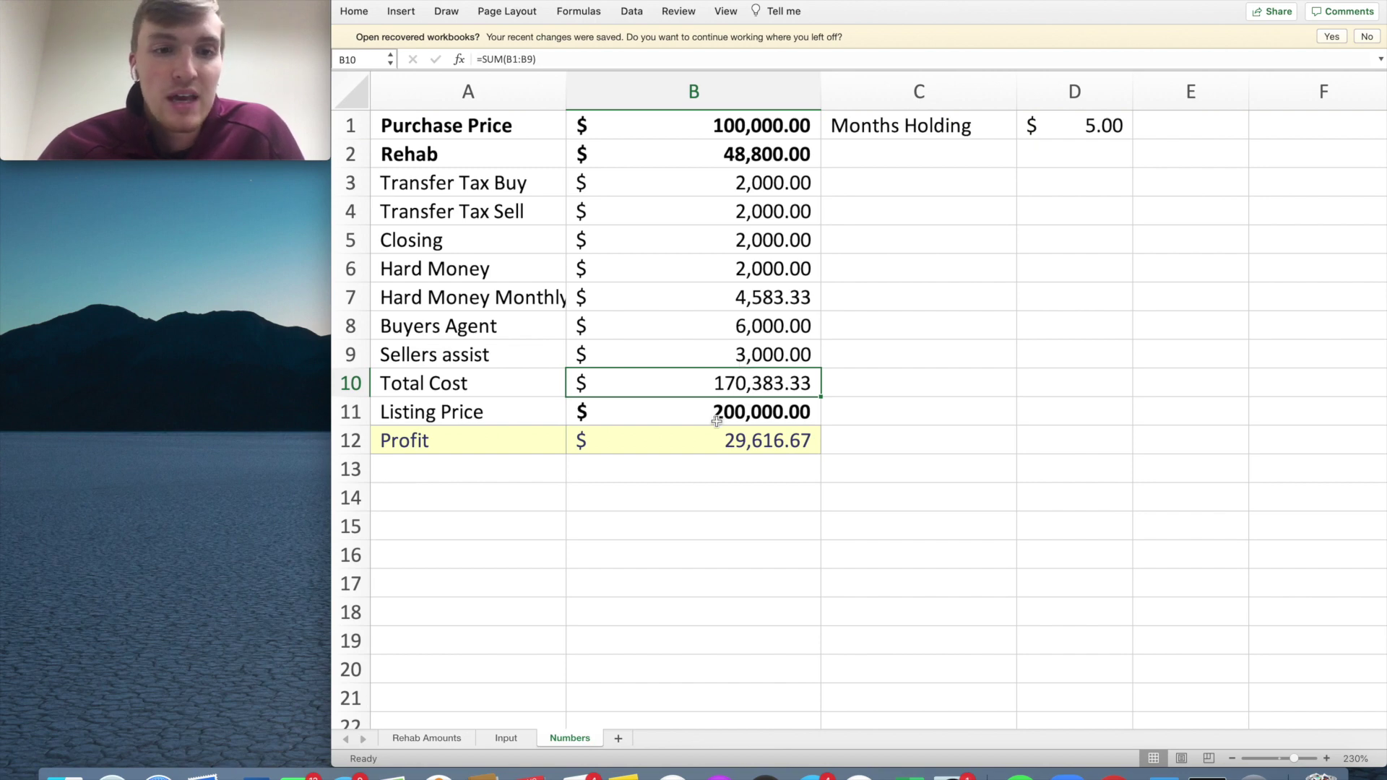
click(753, 439)
drag(563, 439, 743, 440)
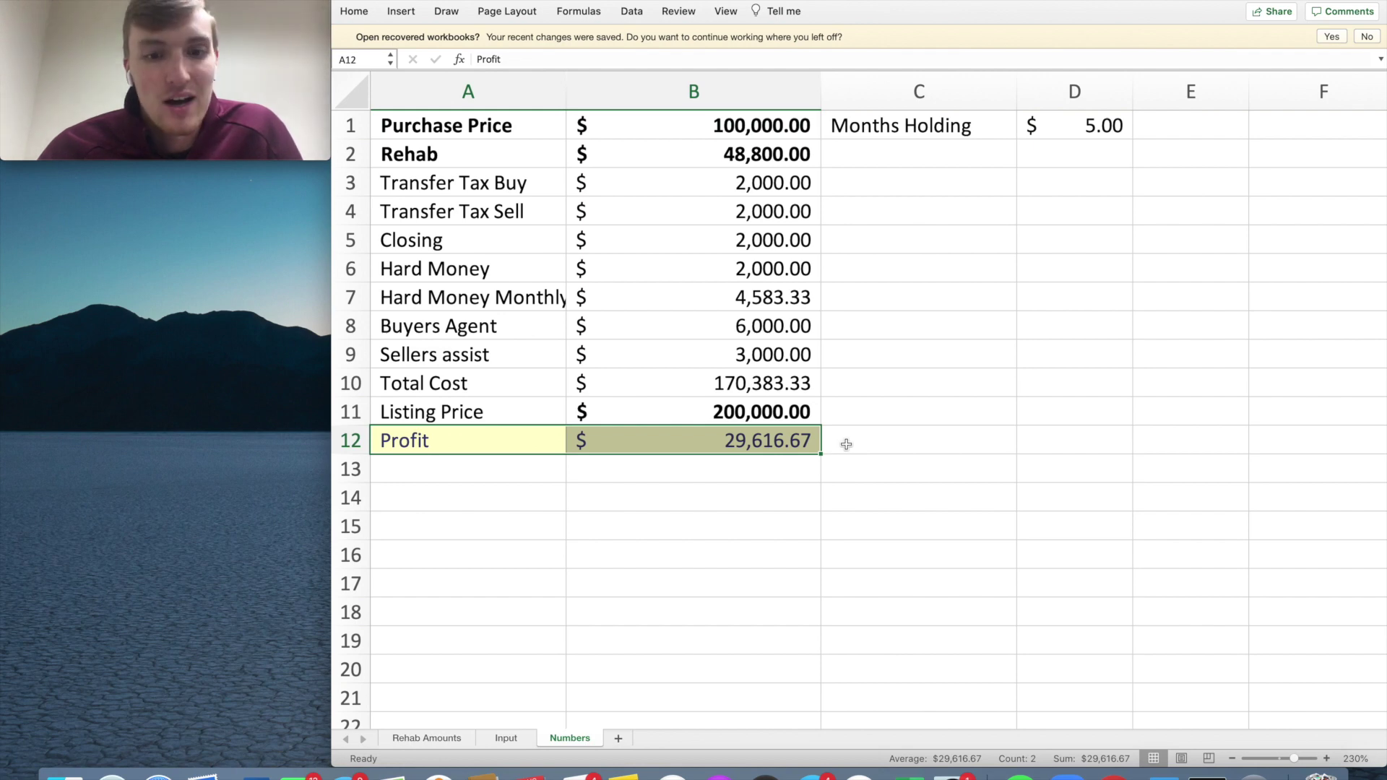
click(426, 738)
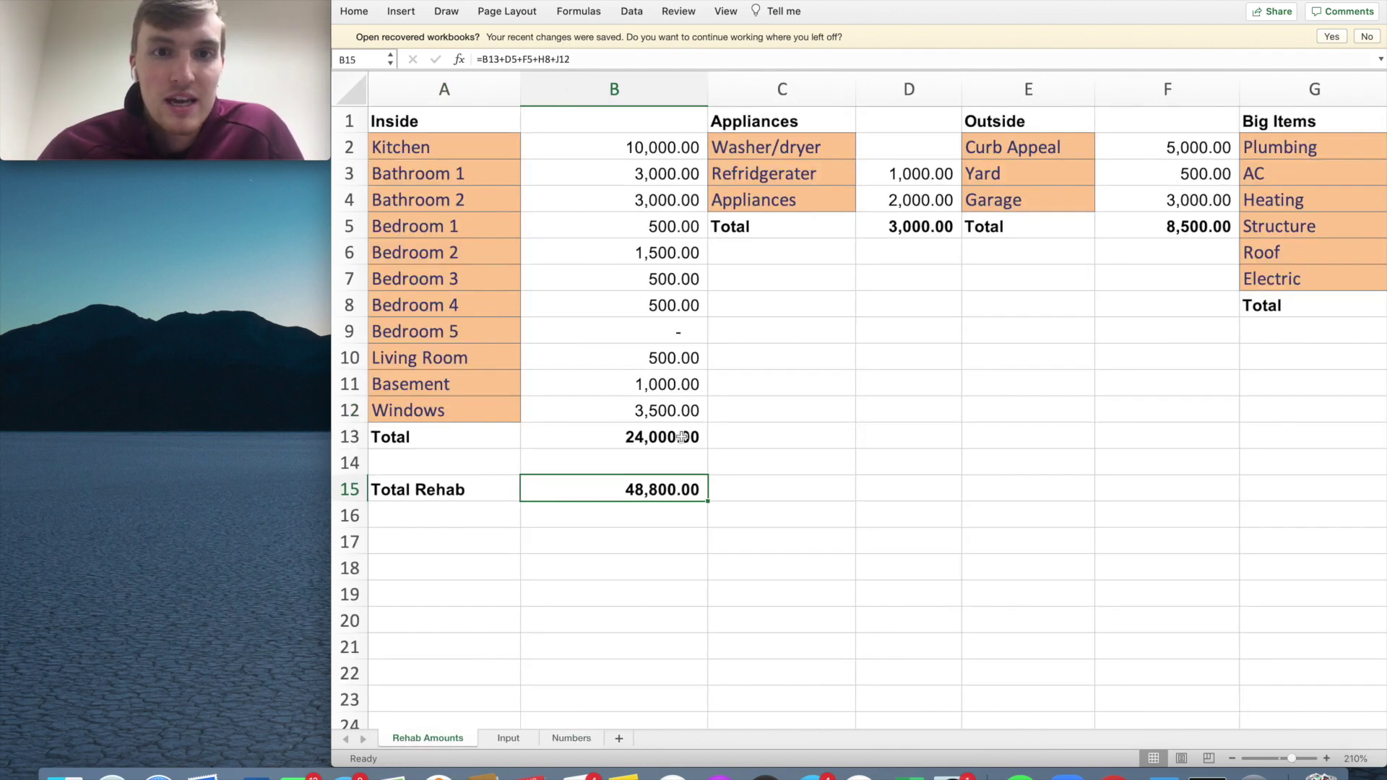
click(683, 155)
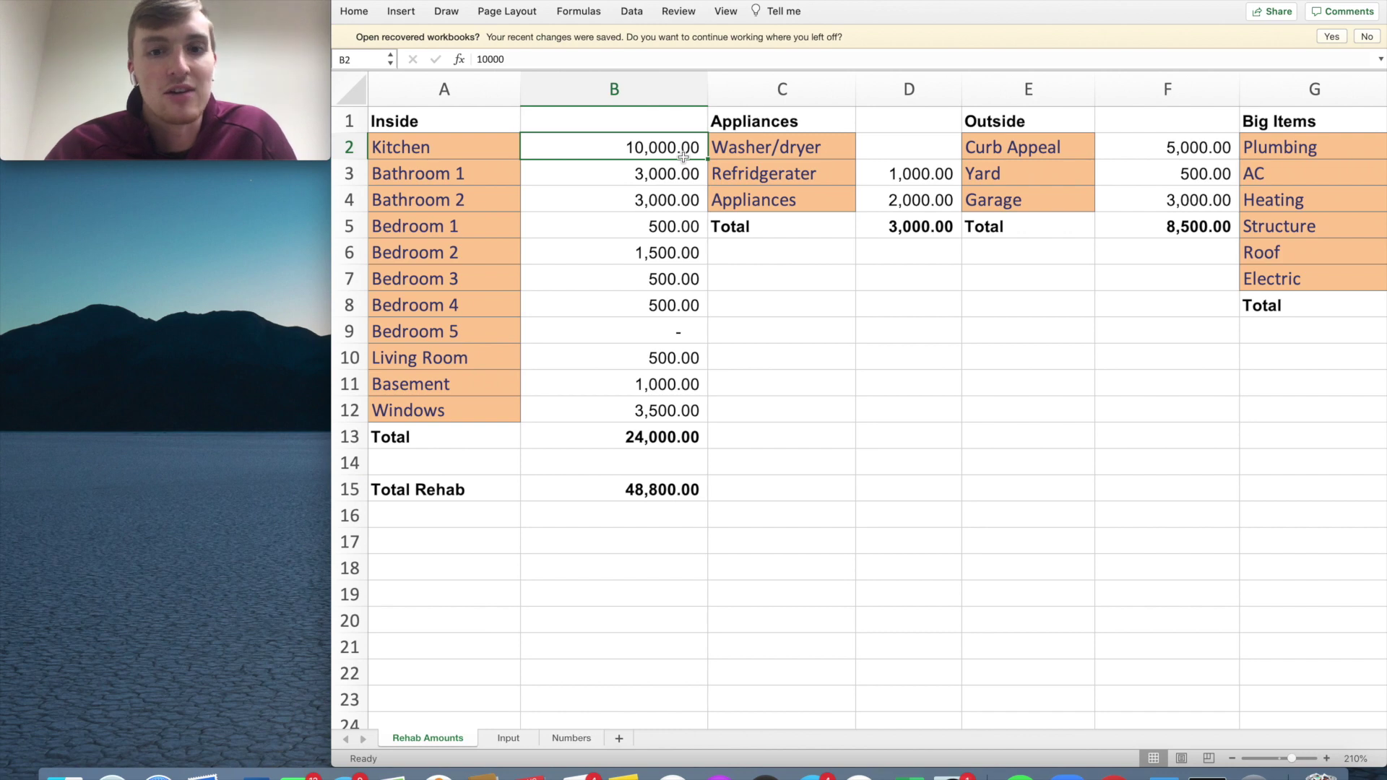
click(647, 485)
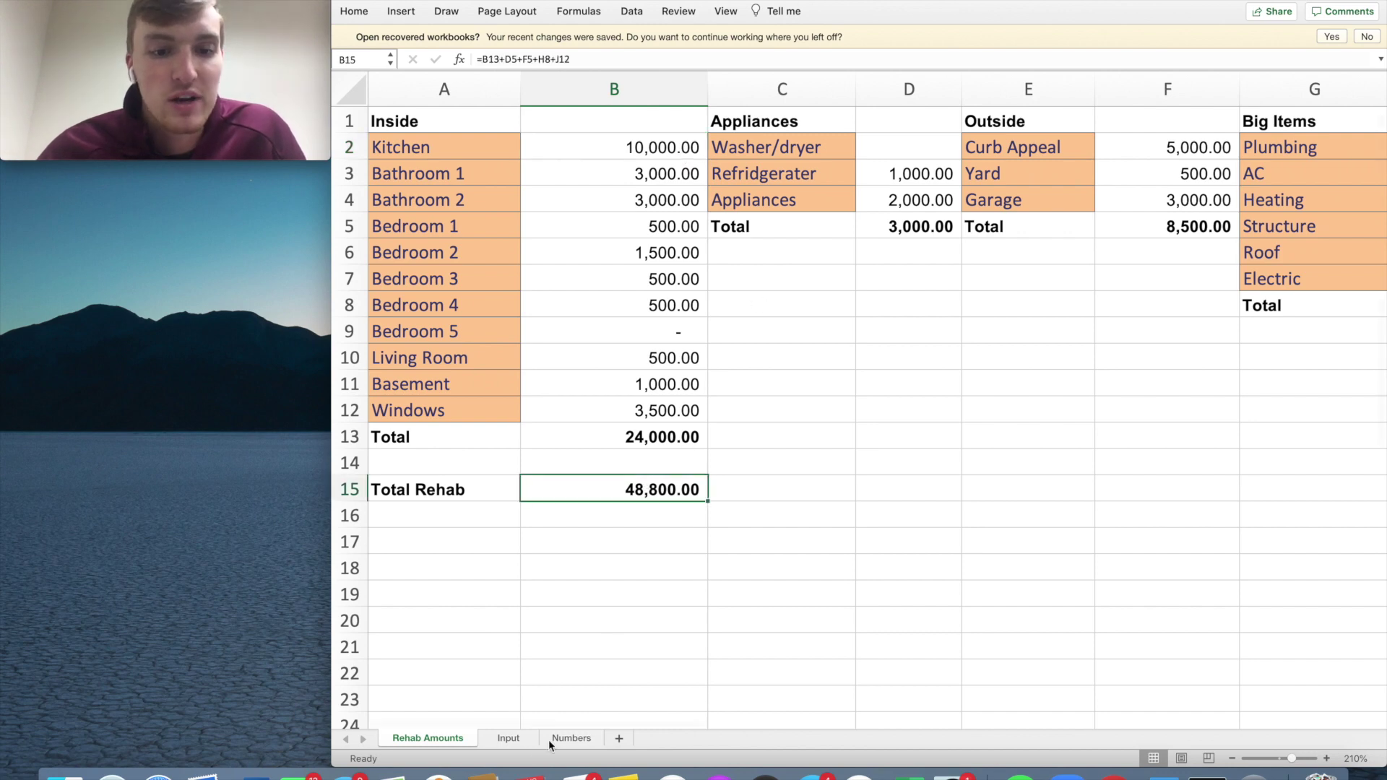
click(510, 738)
click(698, 124)
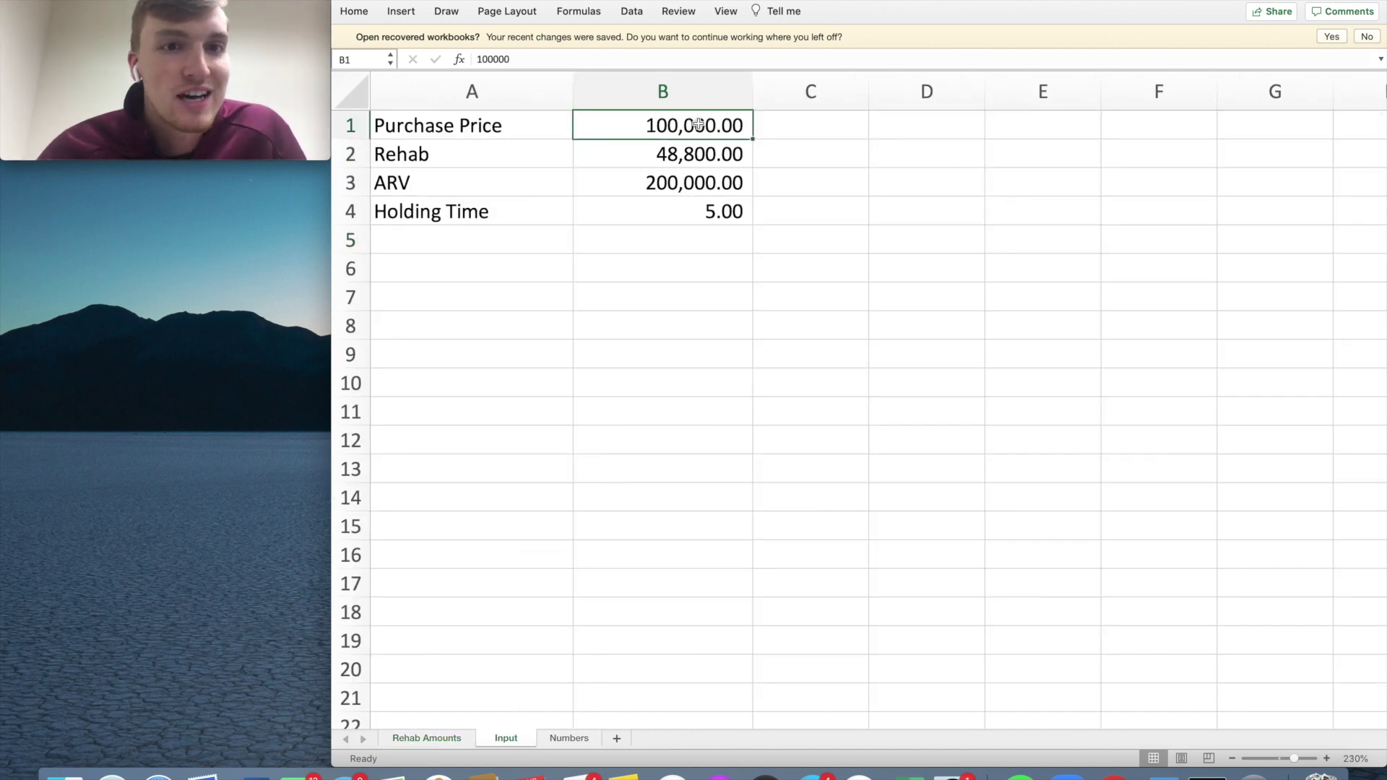
click(735, 154)
click(724, 173)
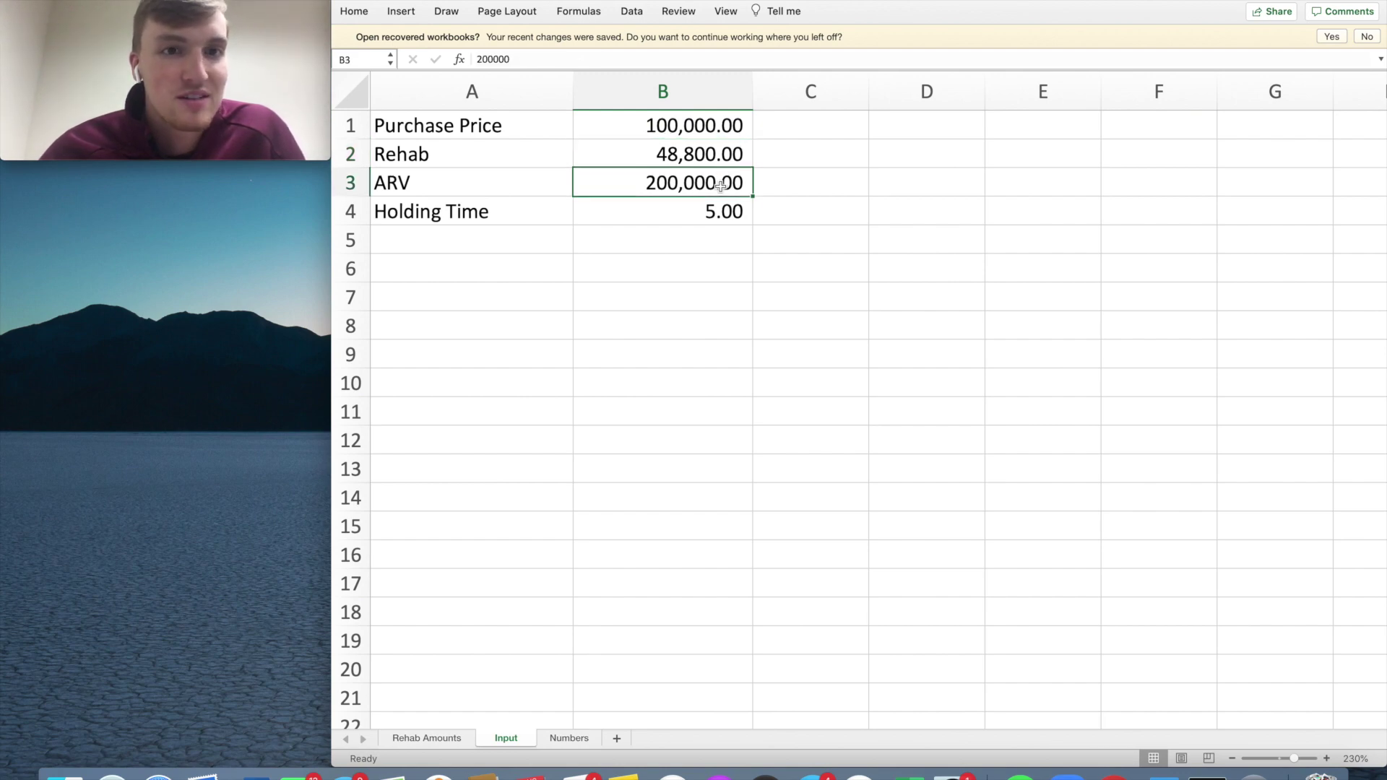
click(715, 210)
click(569, 738)
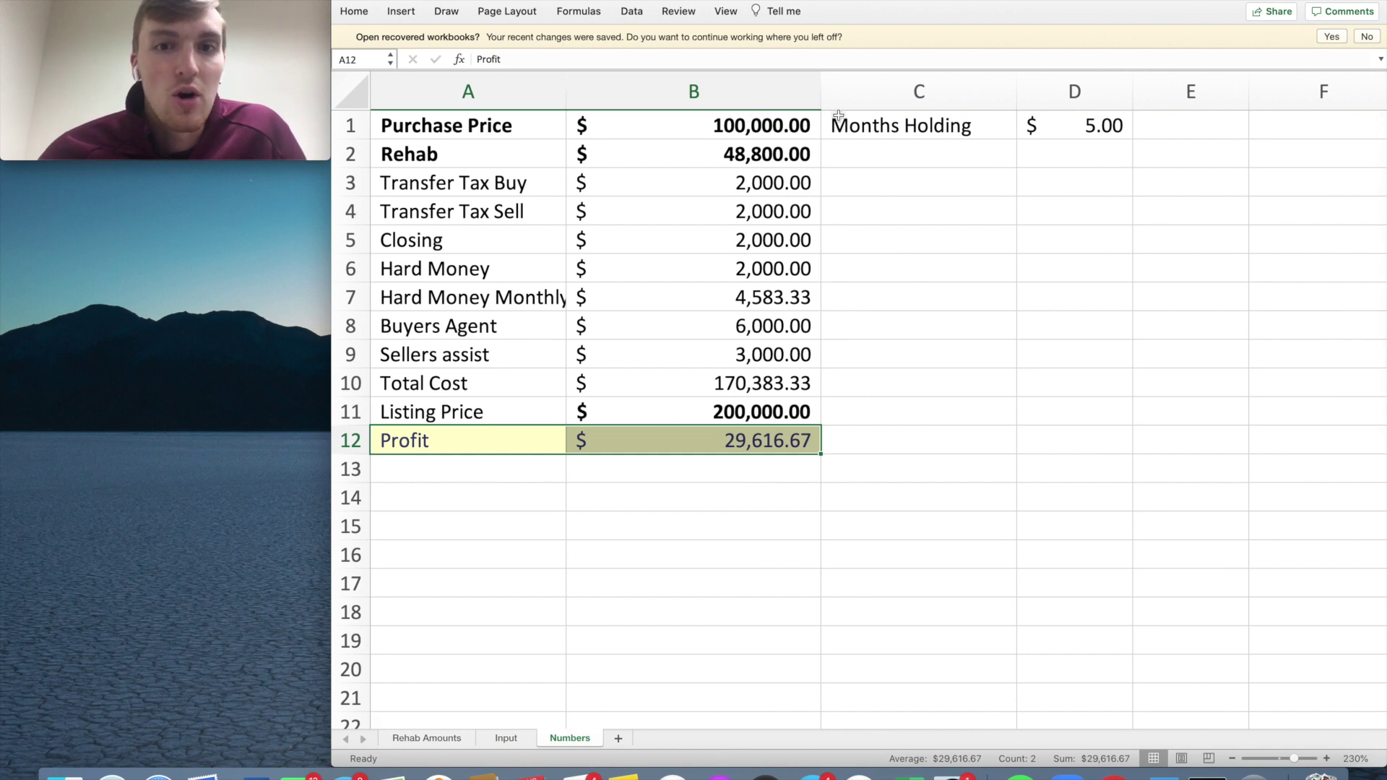
click(773, 182)
drag(777, 183, 772, 214)
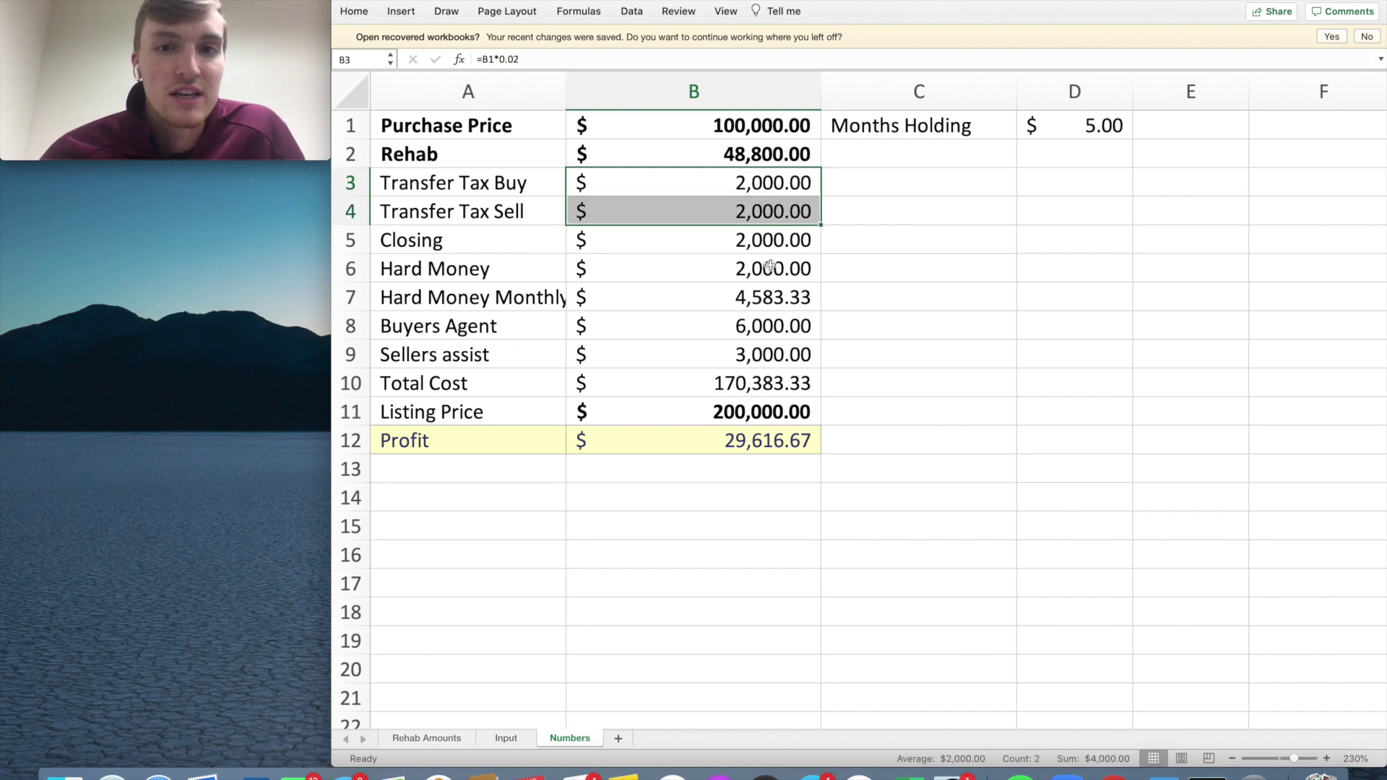
click(791, 301)
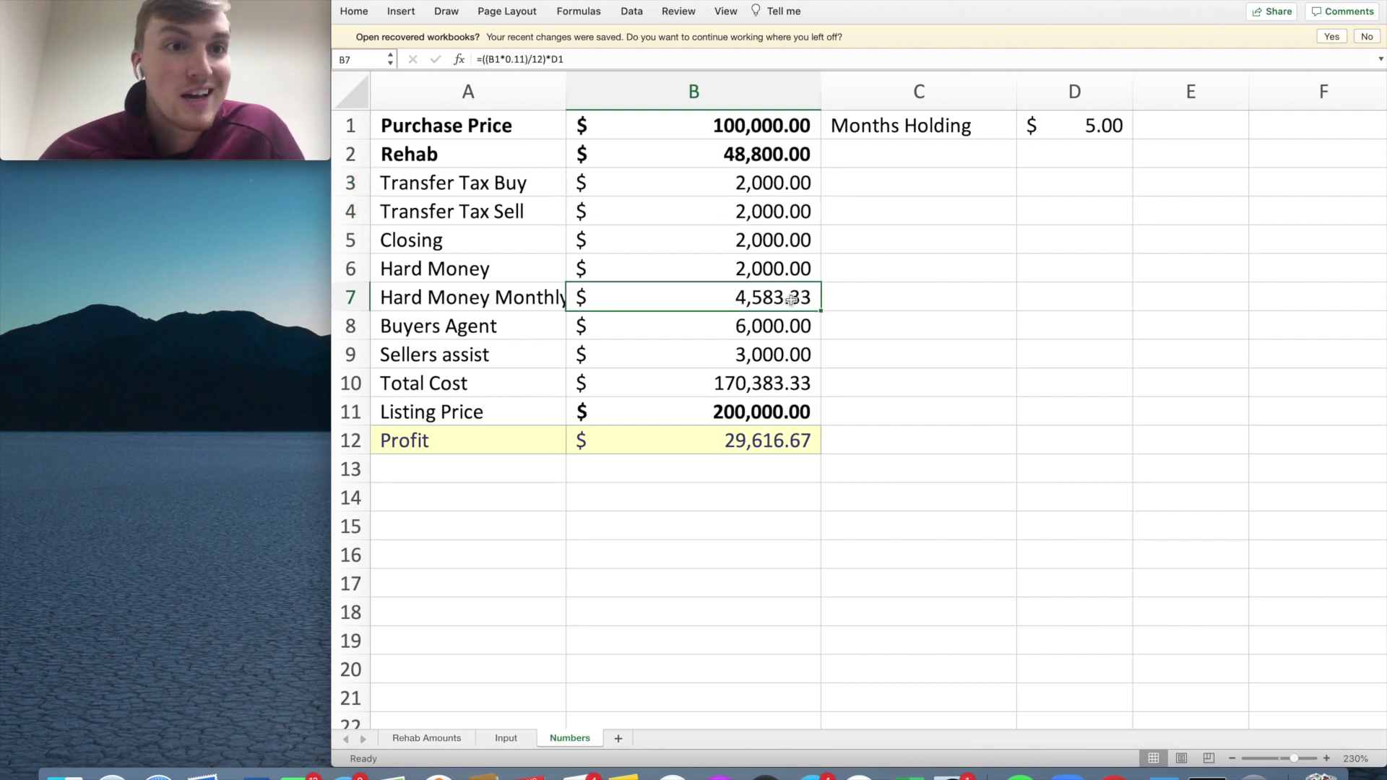
click(792, 327)
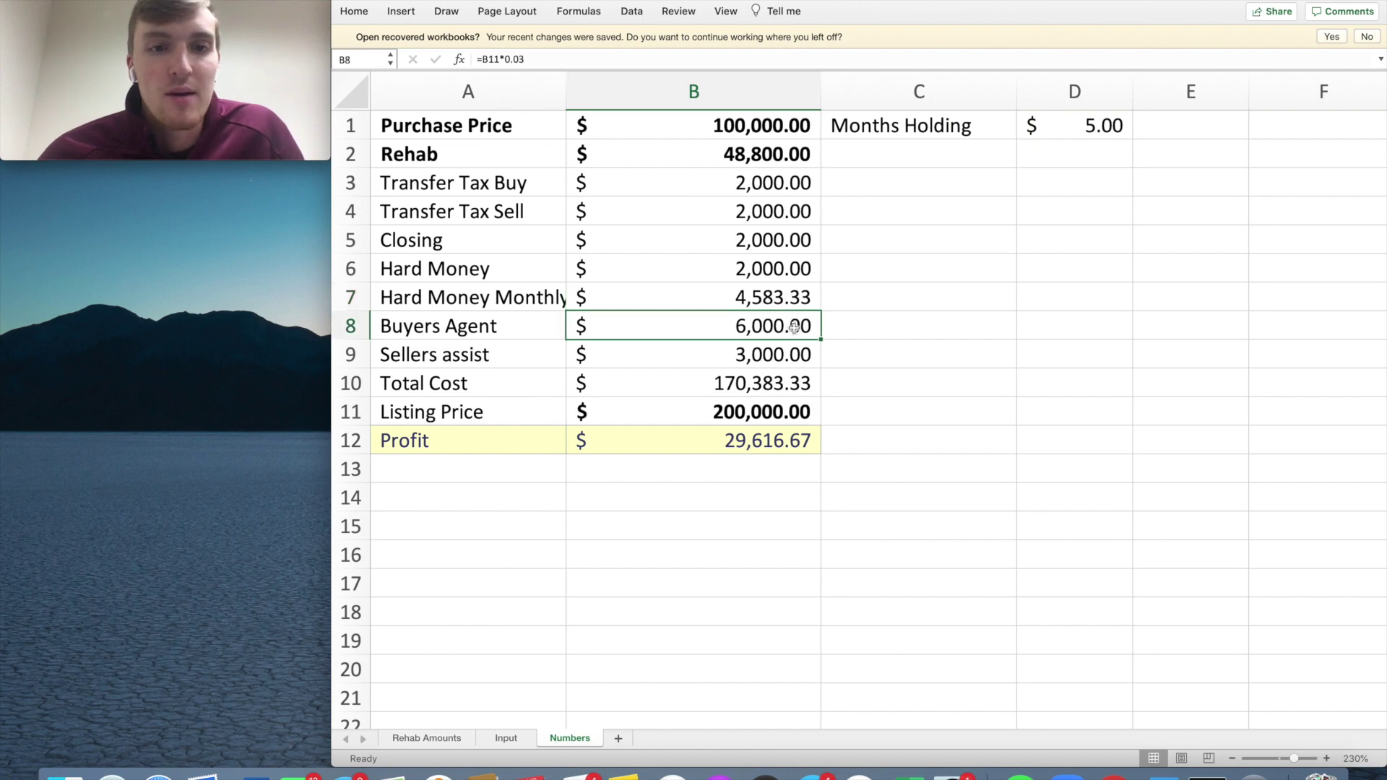
click(783, 360)
click(778, 445)
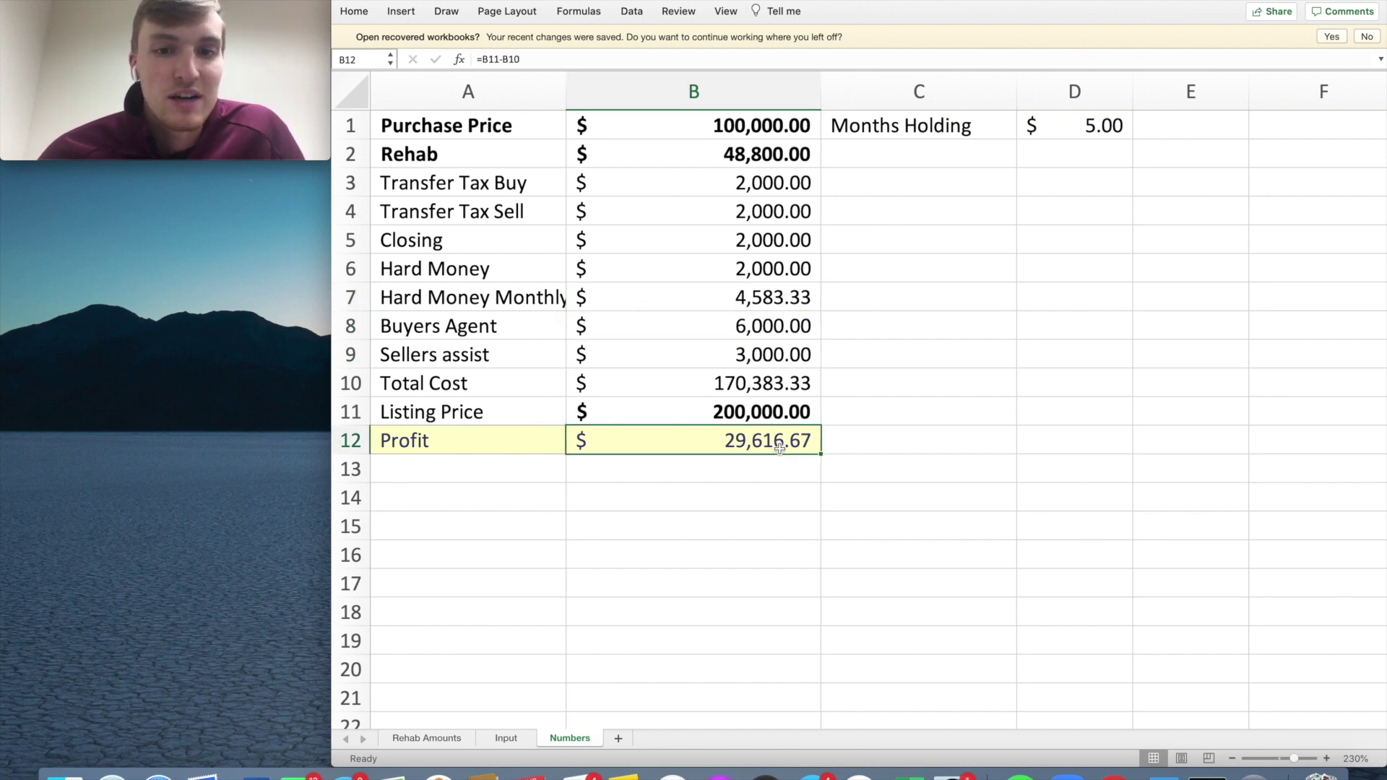
click(506, 440)
shift+click(749, 438)
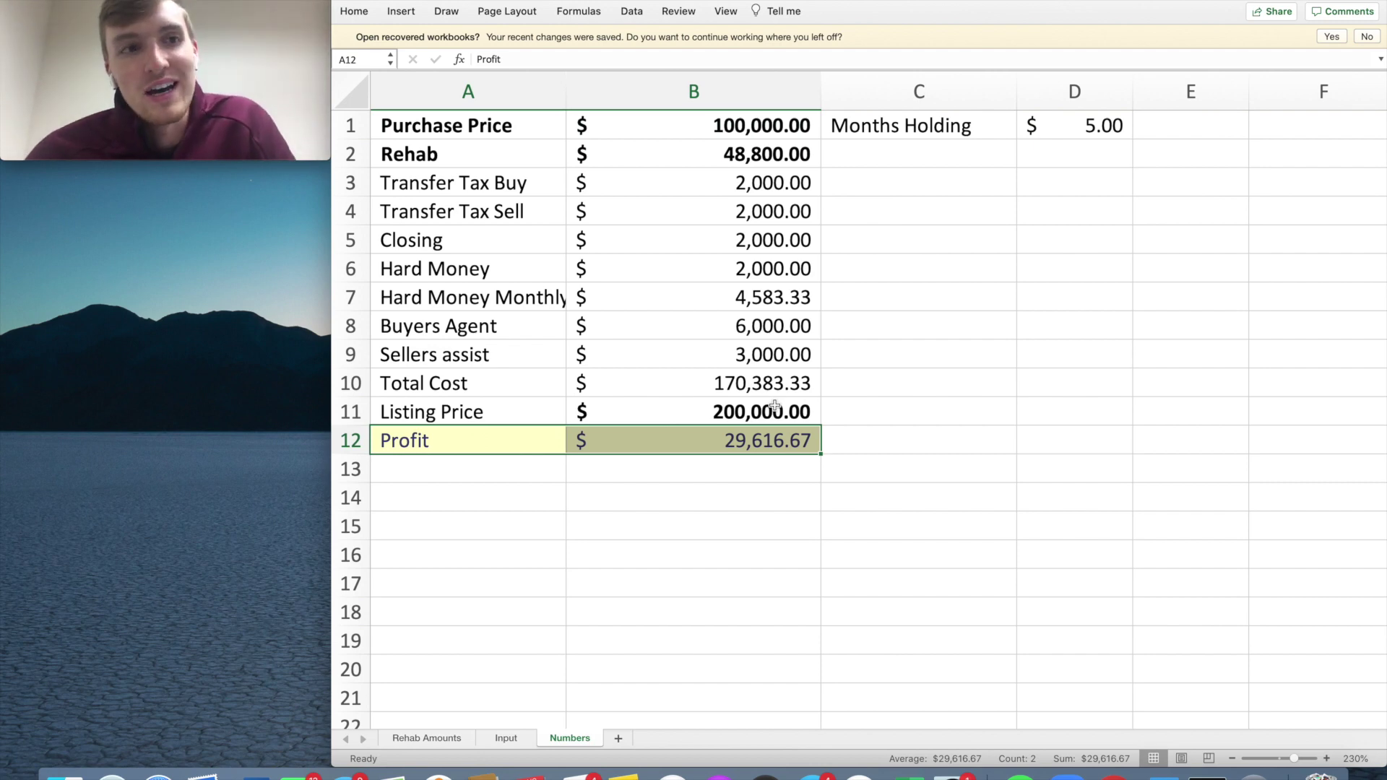
Step: Return to the Input sheet showing Purchase Price 100,000, Rehab 48,800, ARV 200,000 and Holding Time 5
click(520, 738)
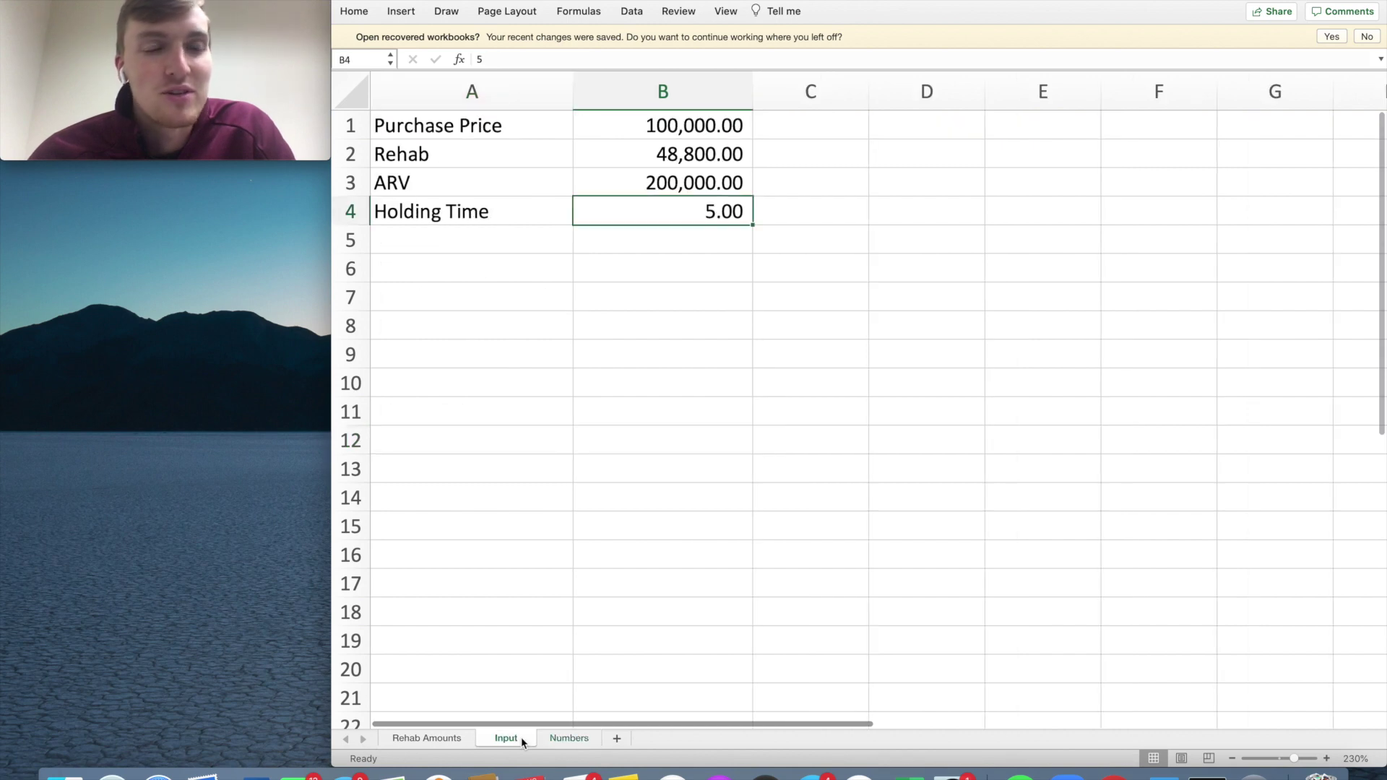